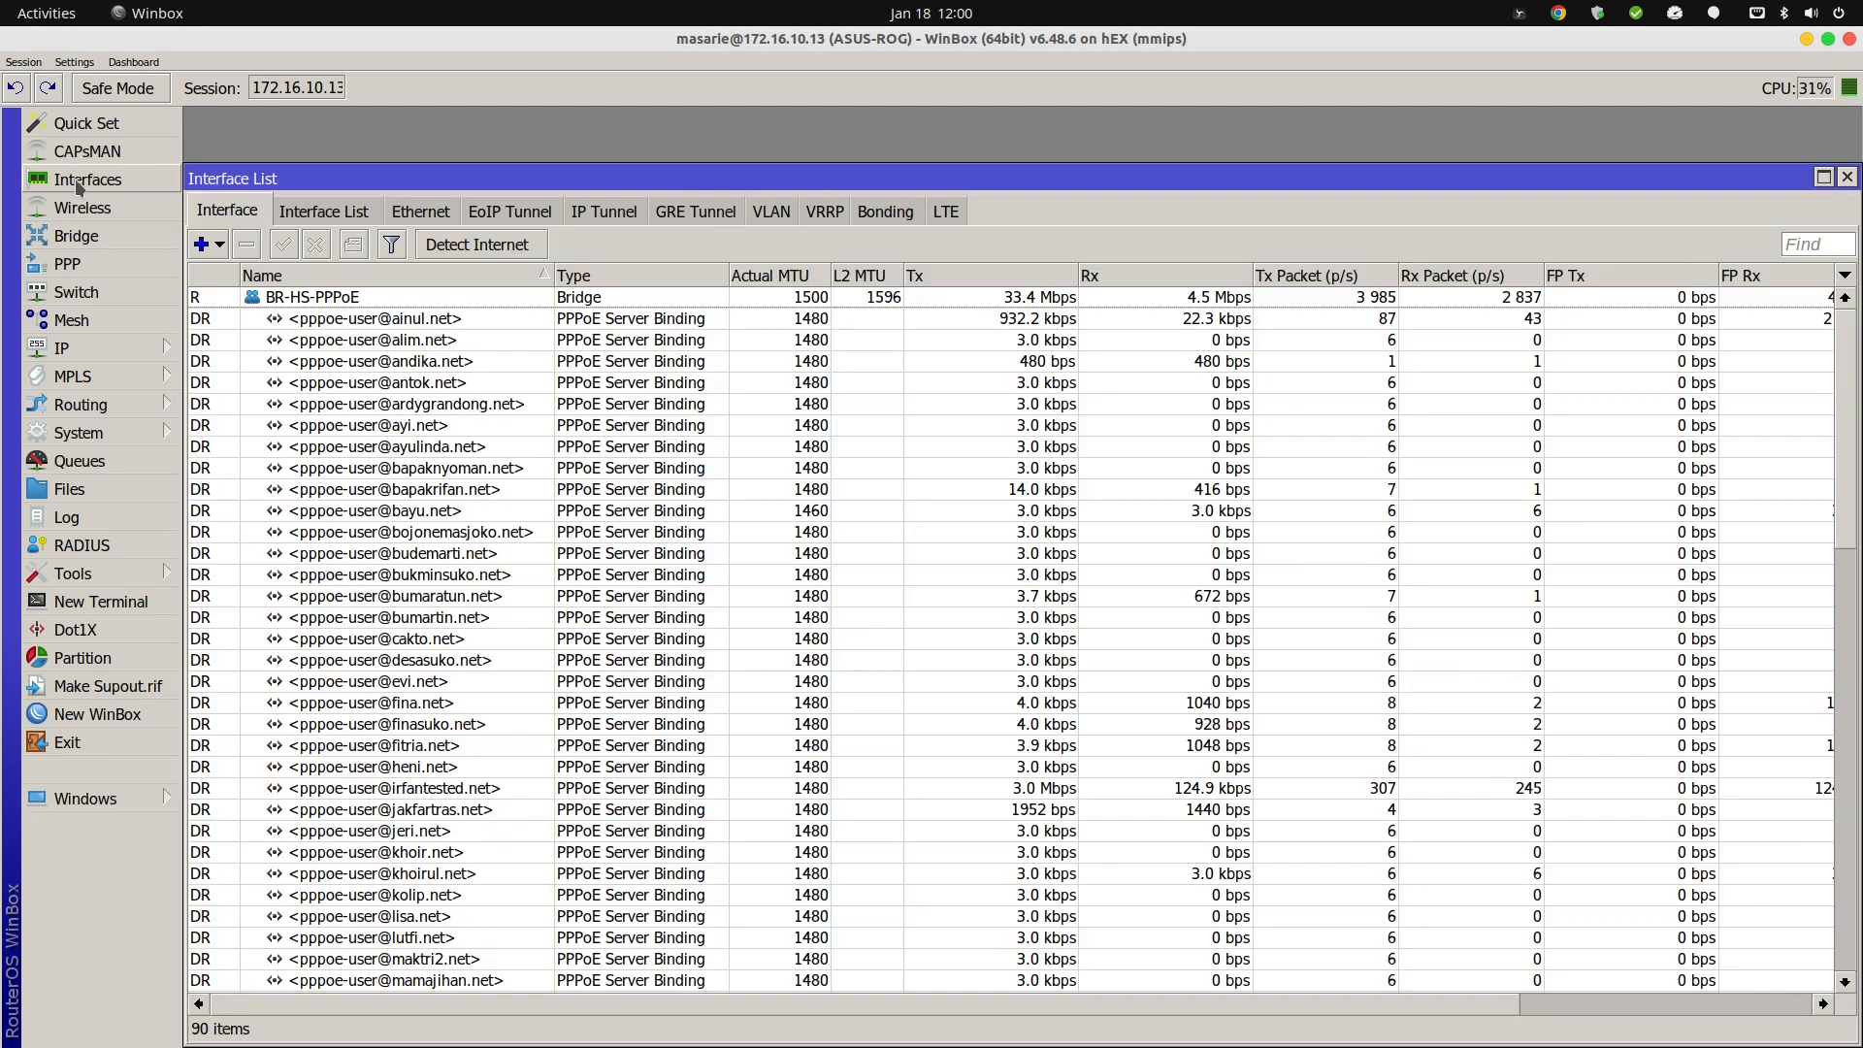
Pick out ether5-ISP2 and ether1-ISP in the full interface list.
scroll(591, 499, "down", 1)
scroll(592, 499, "down", 15)
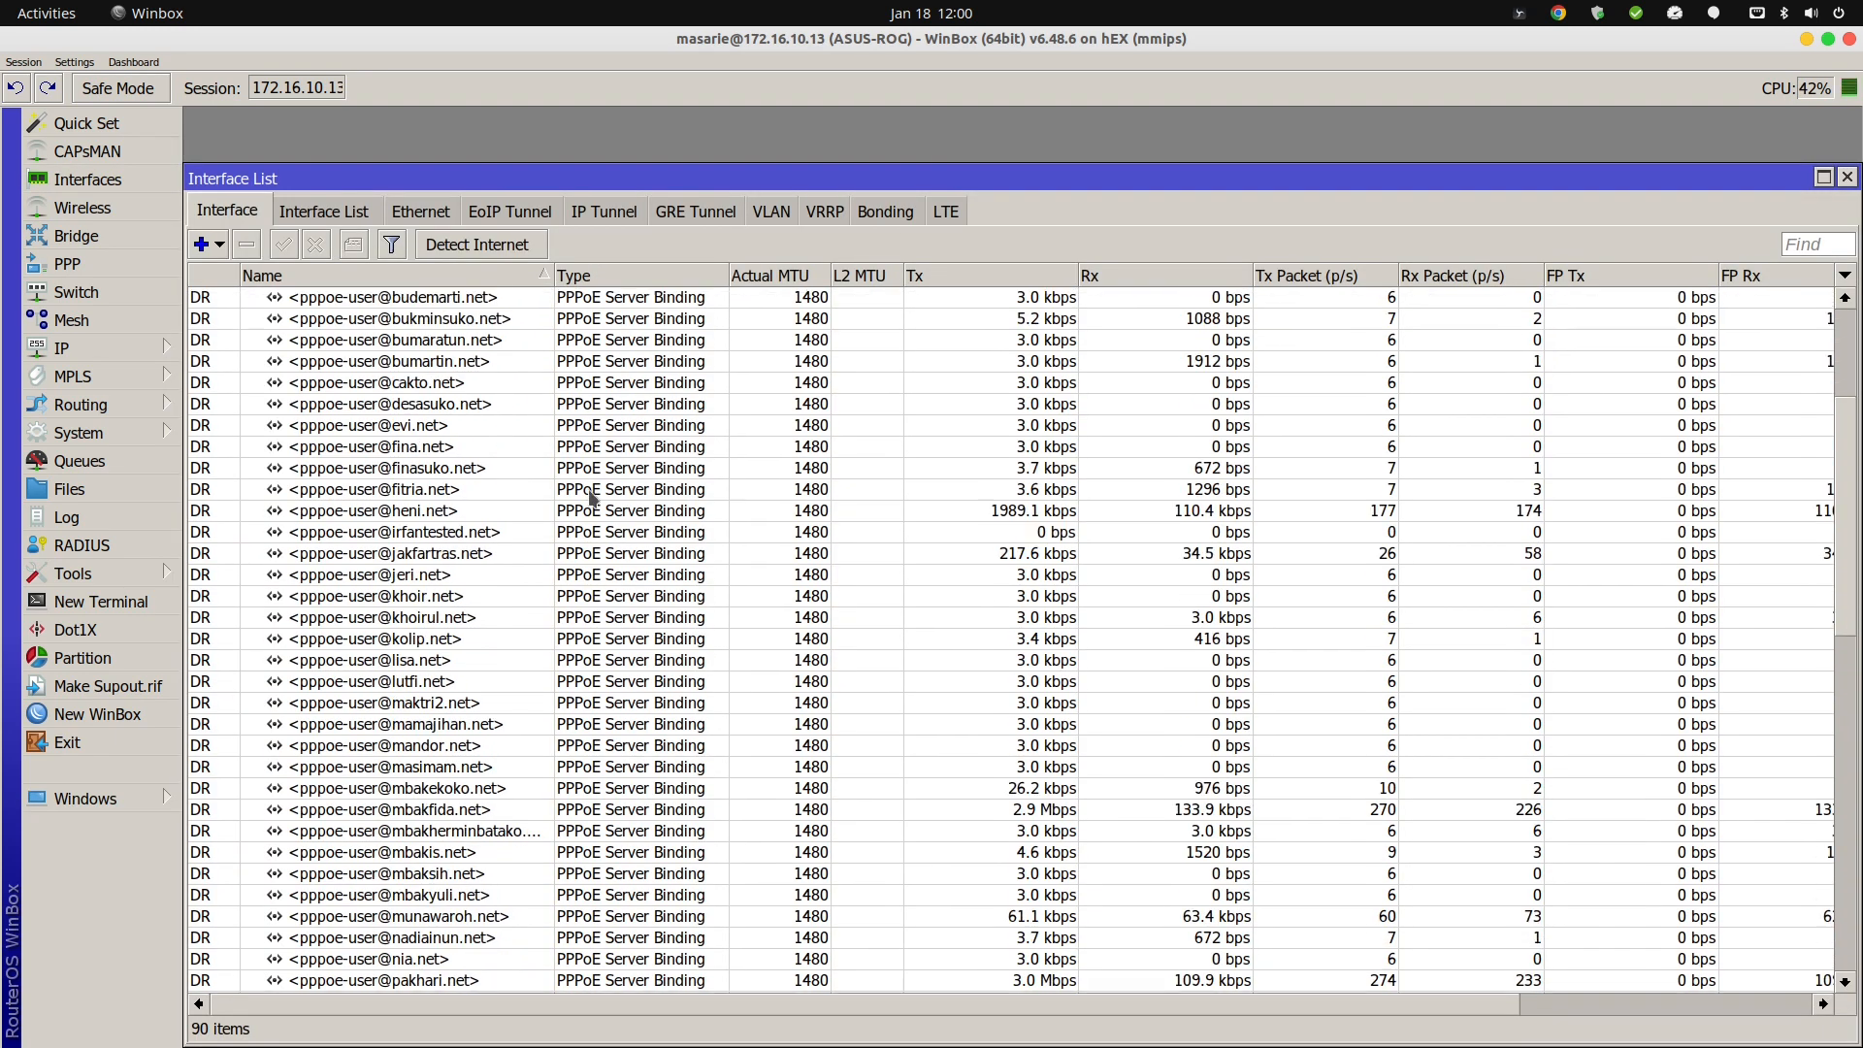
scroll(1283, 578, "down", 5)
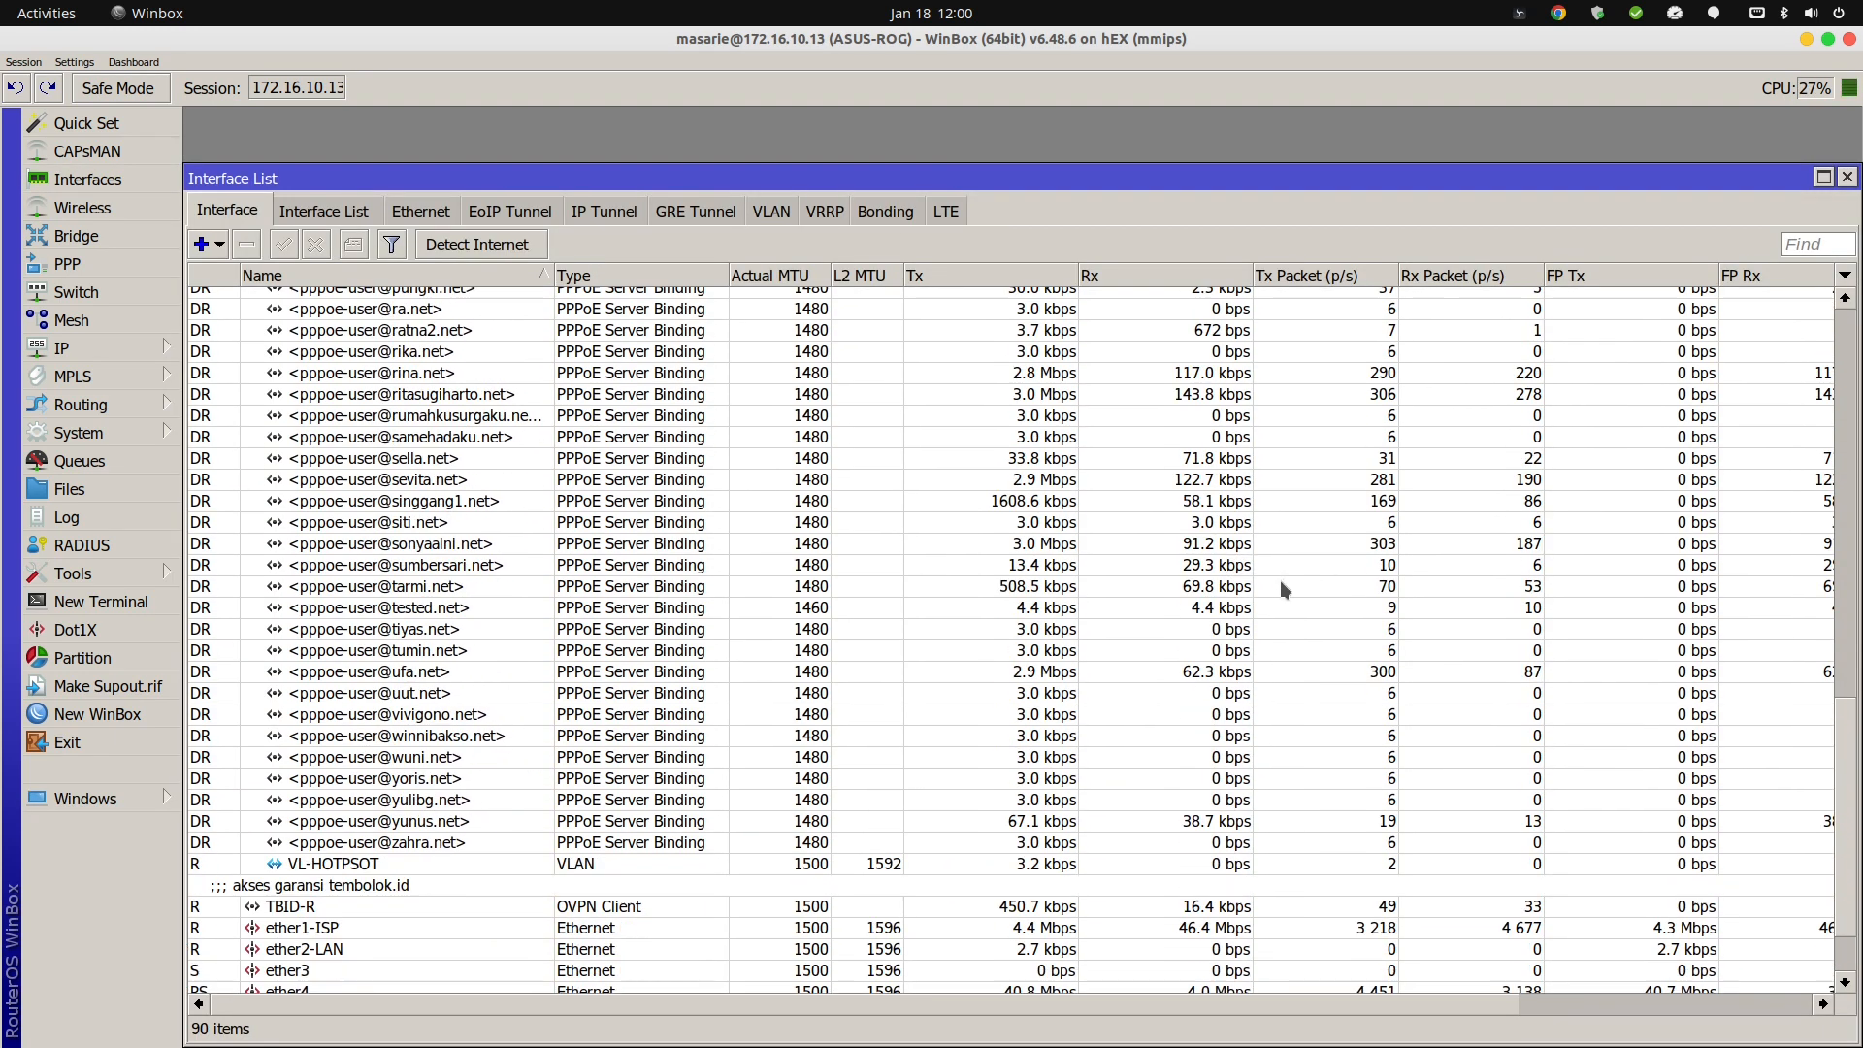
left_click(355, 915)
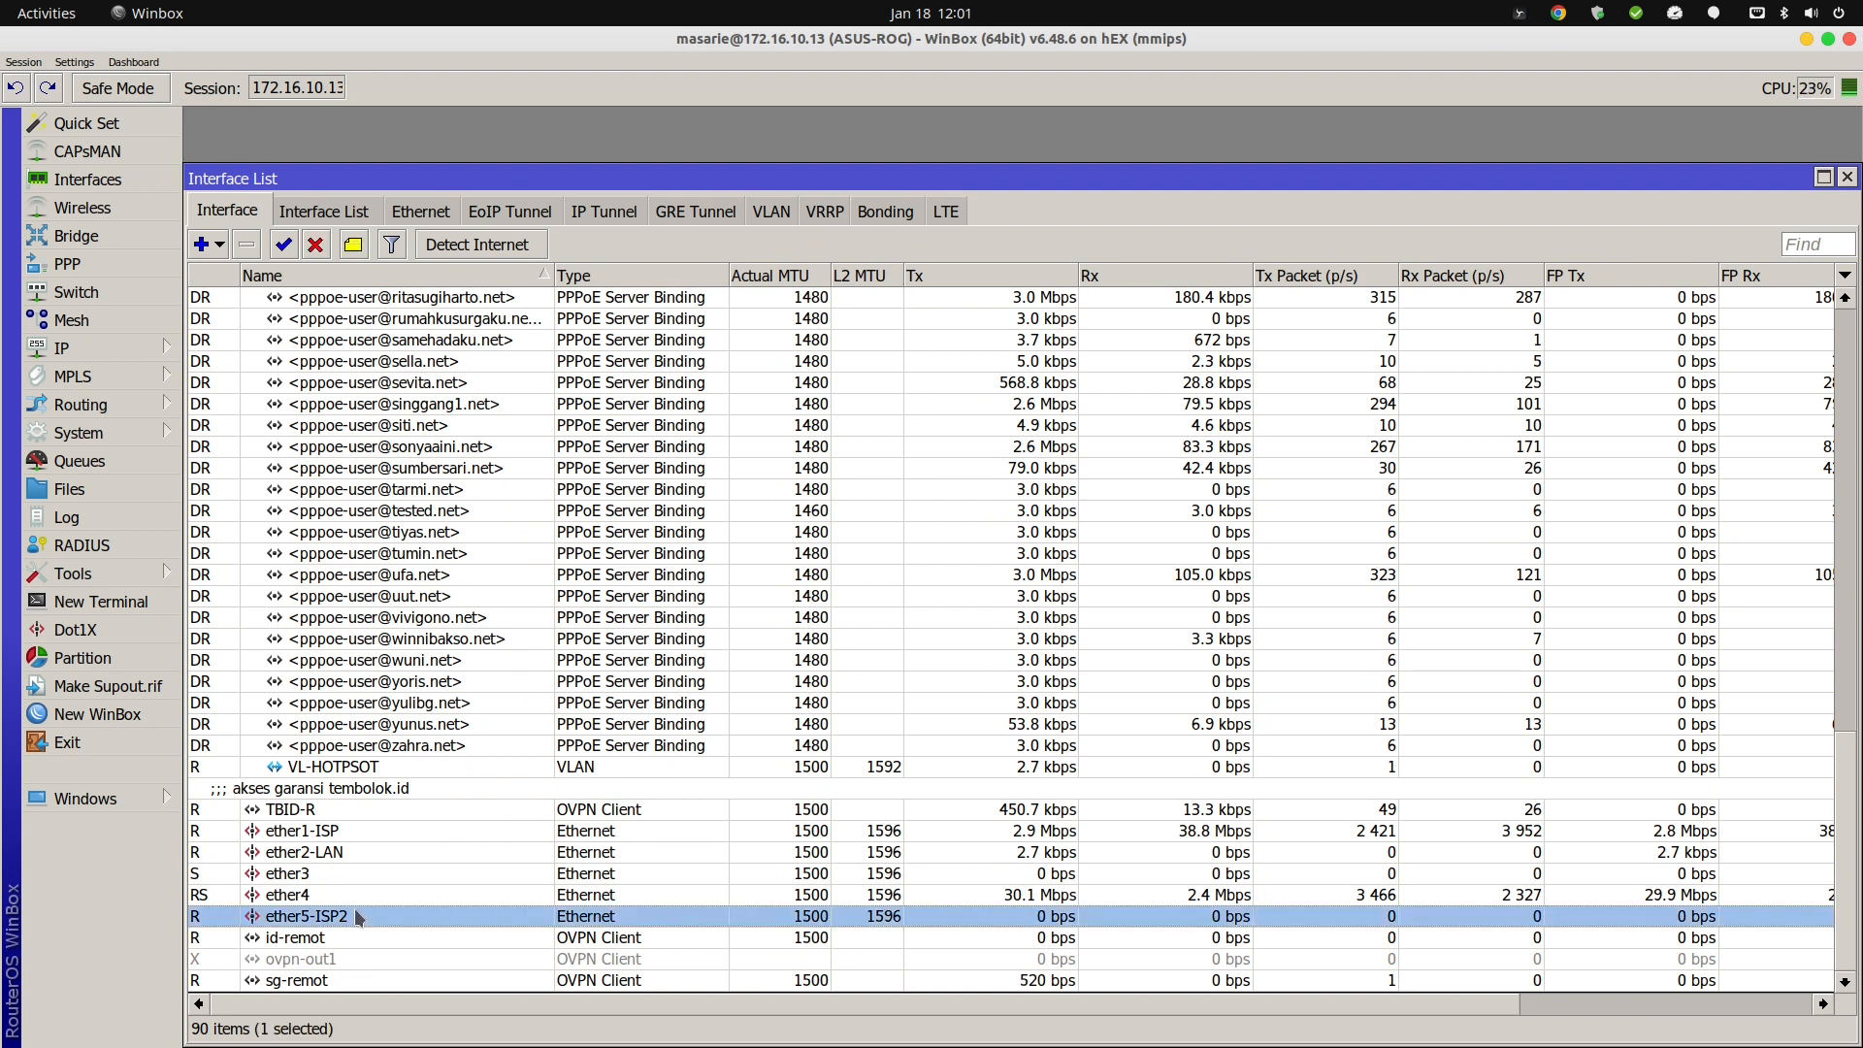
left_click(346, 830)
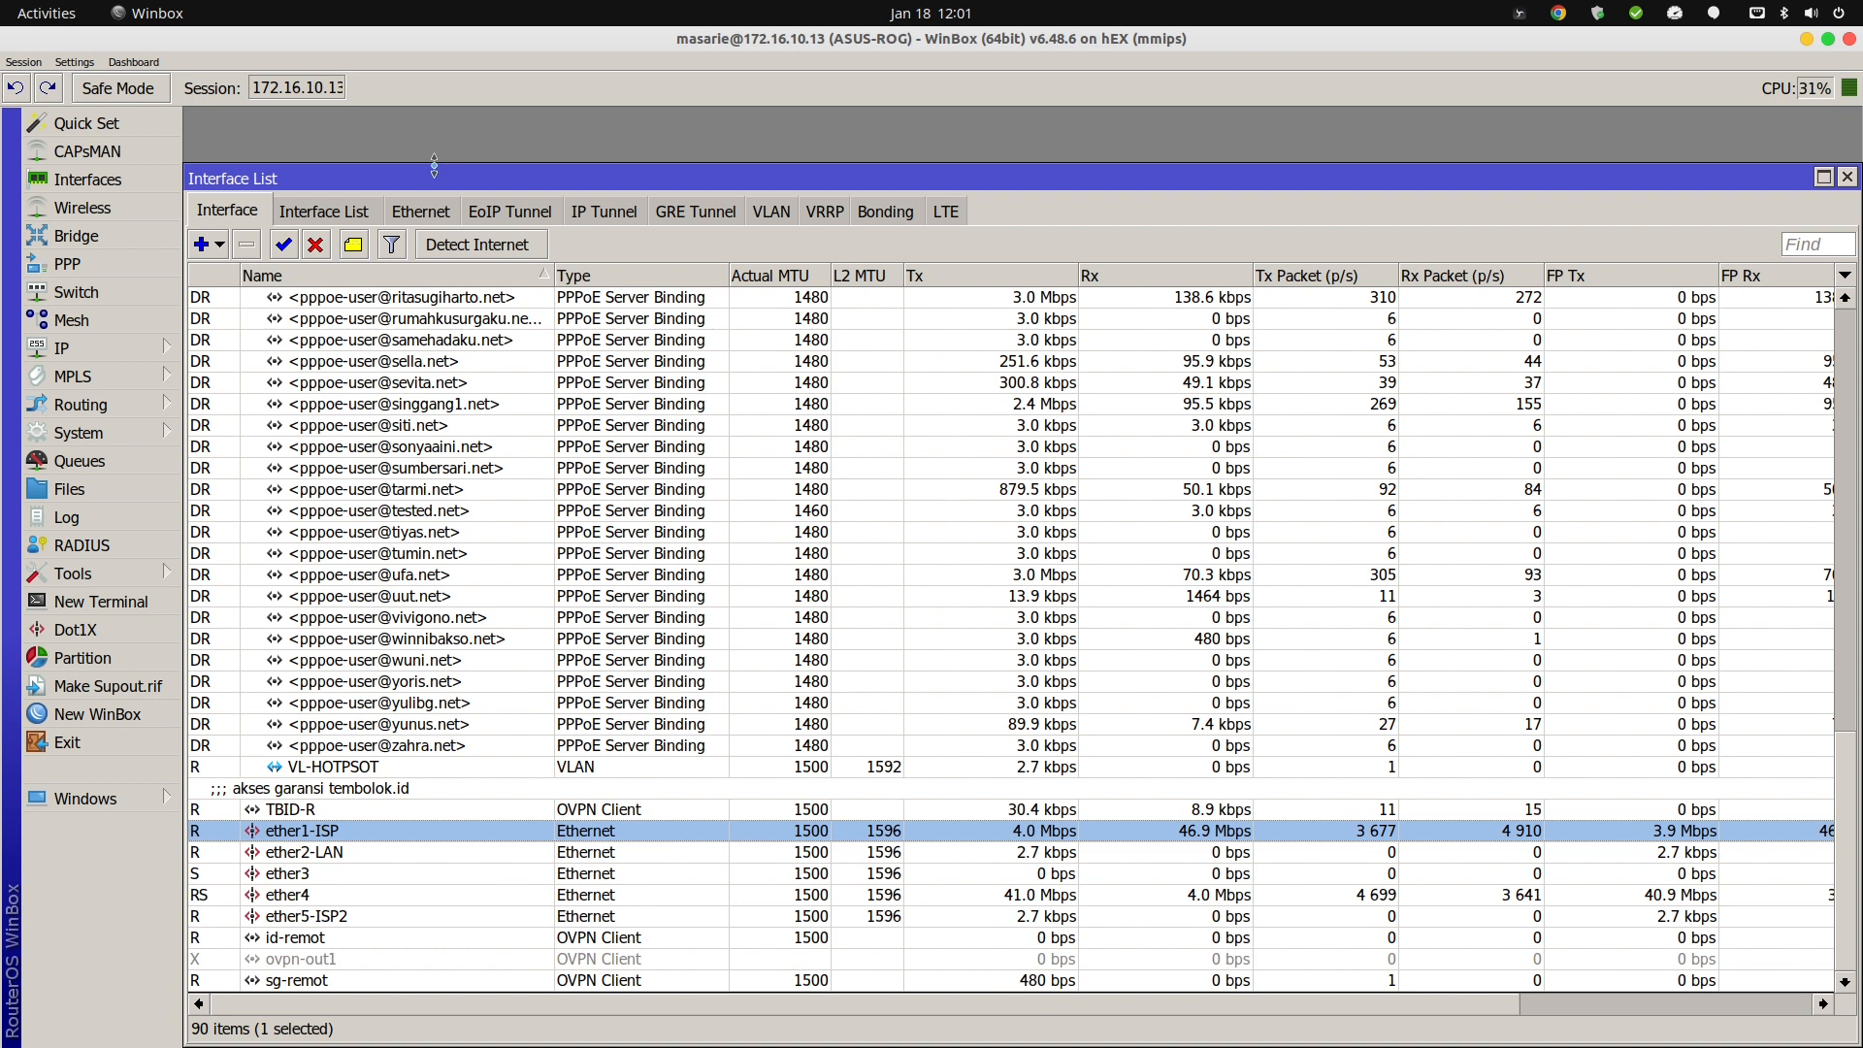
Filter to the Ethernet tab and select the ether1-ISP and ether5-ISP2 ports.
left_click(438, 211)
left_click(347, 301)
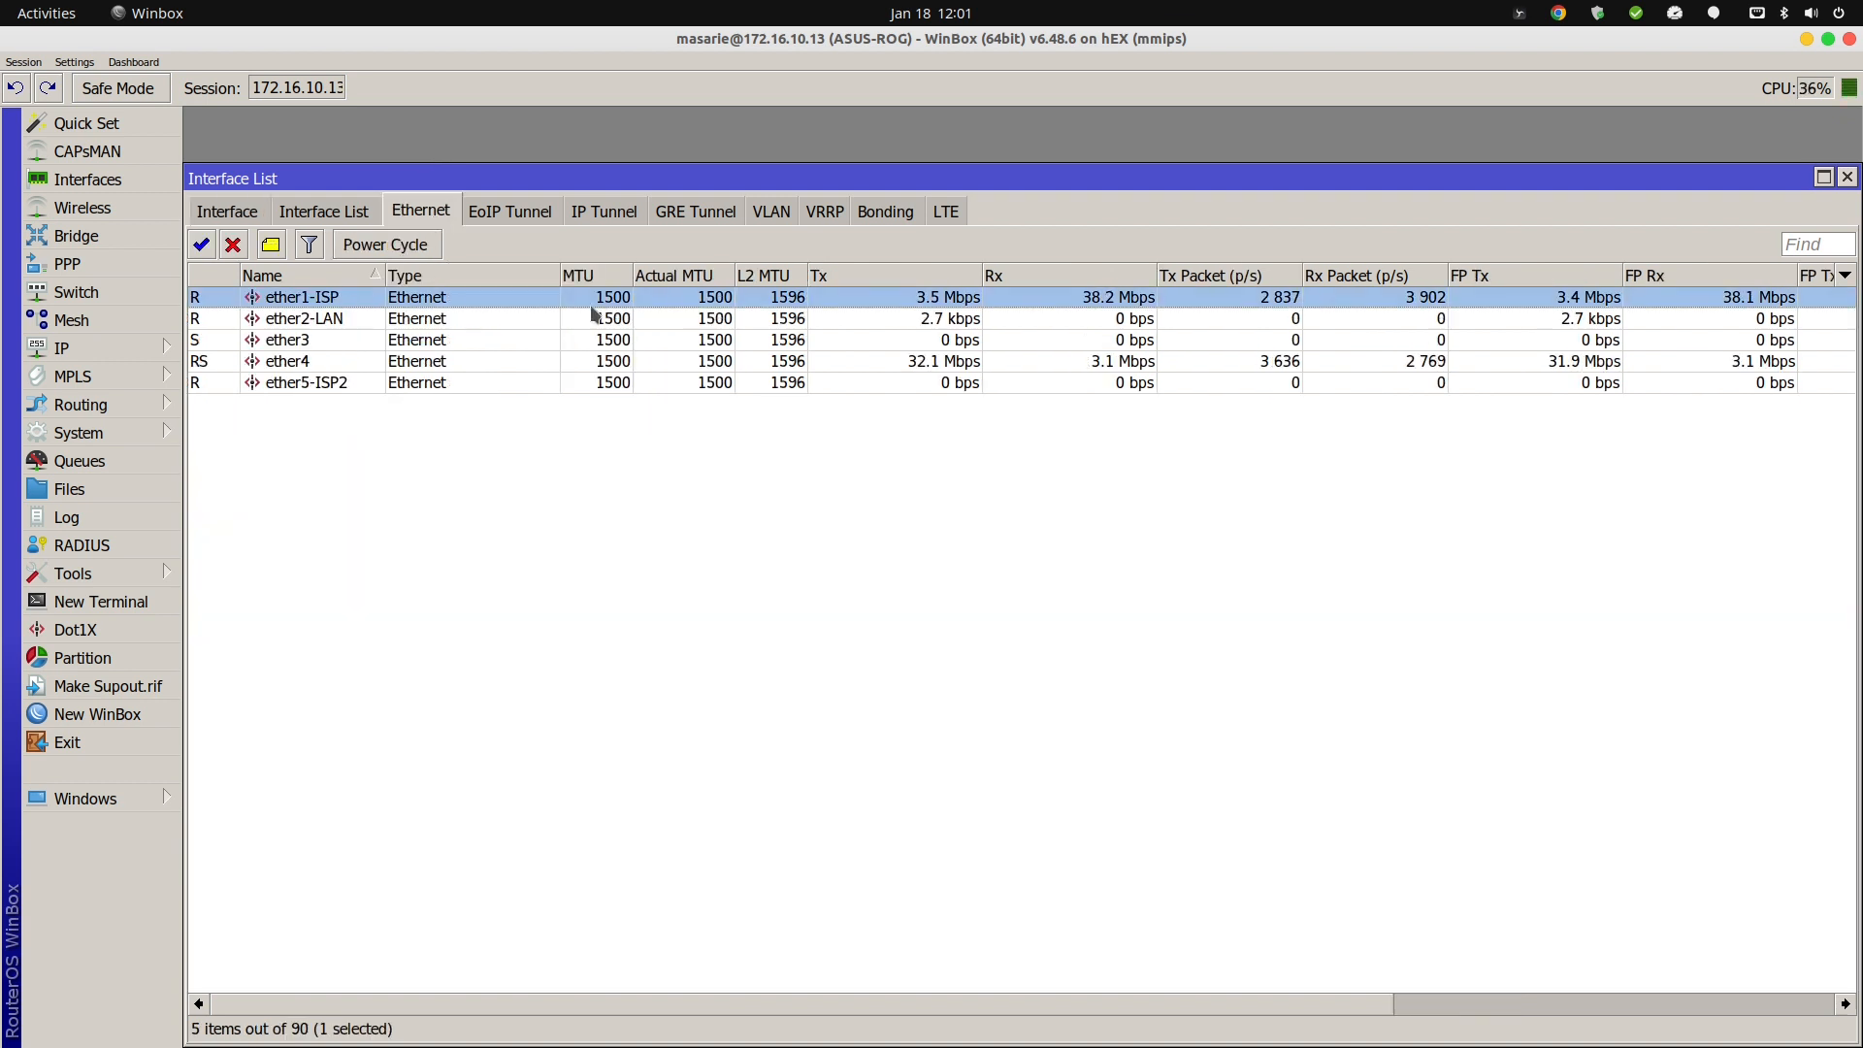
left_click(344, 378)
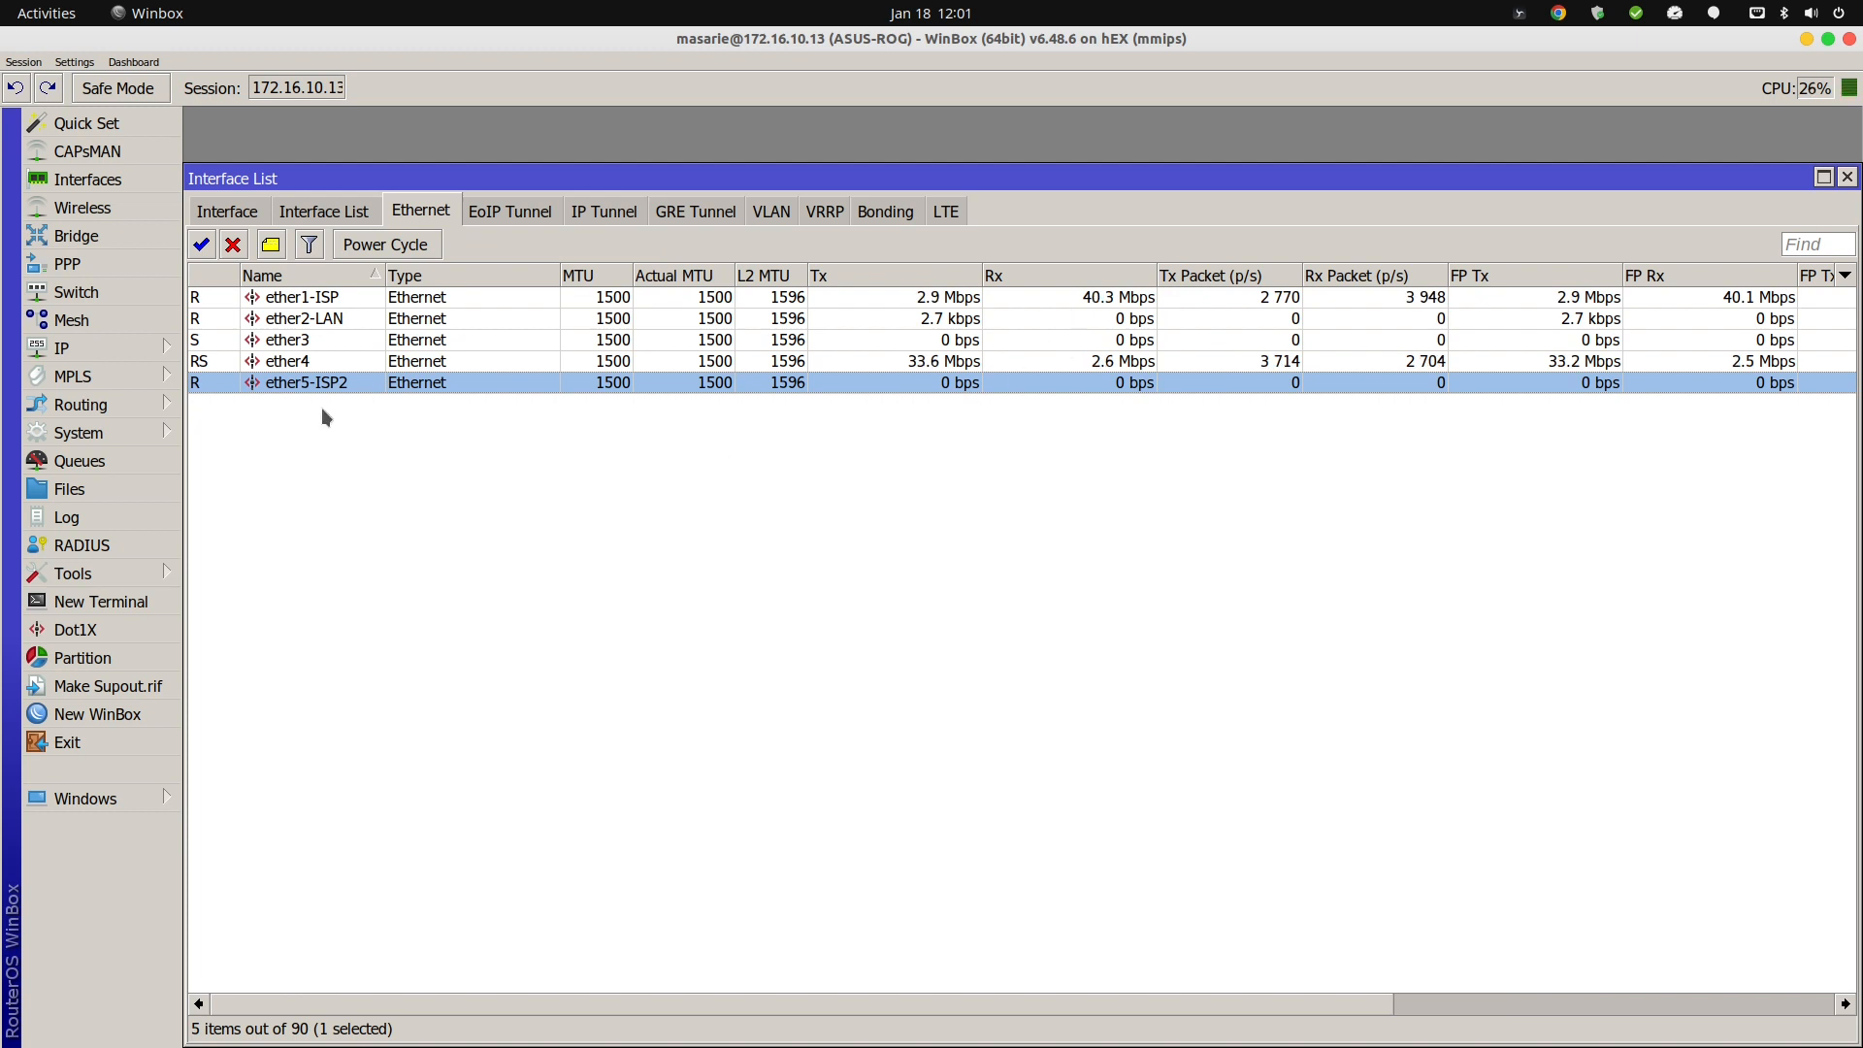
left_click(87, 347)
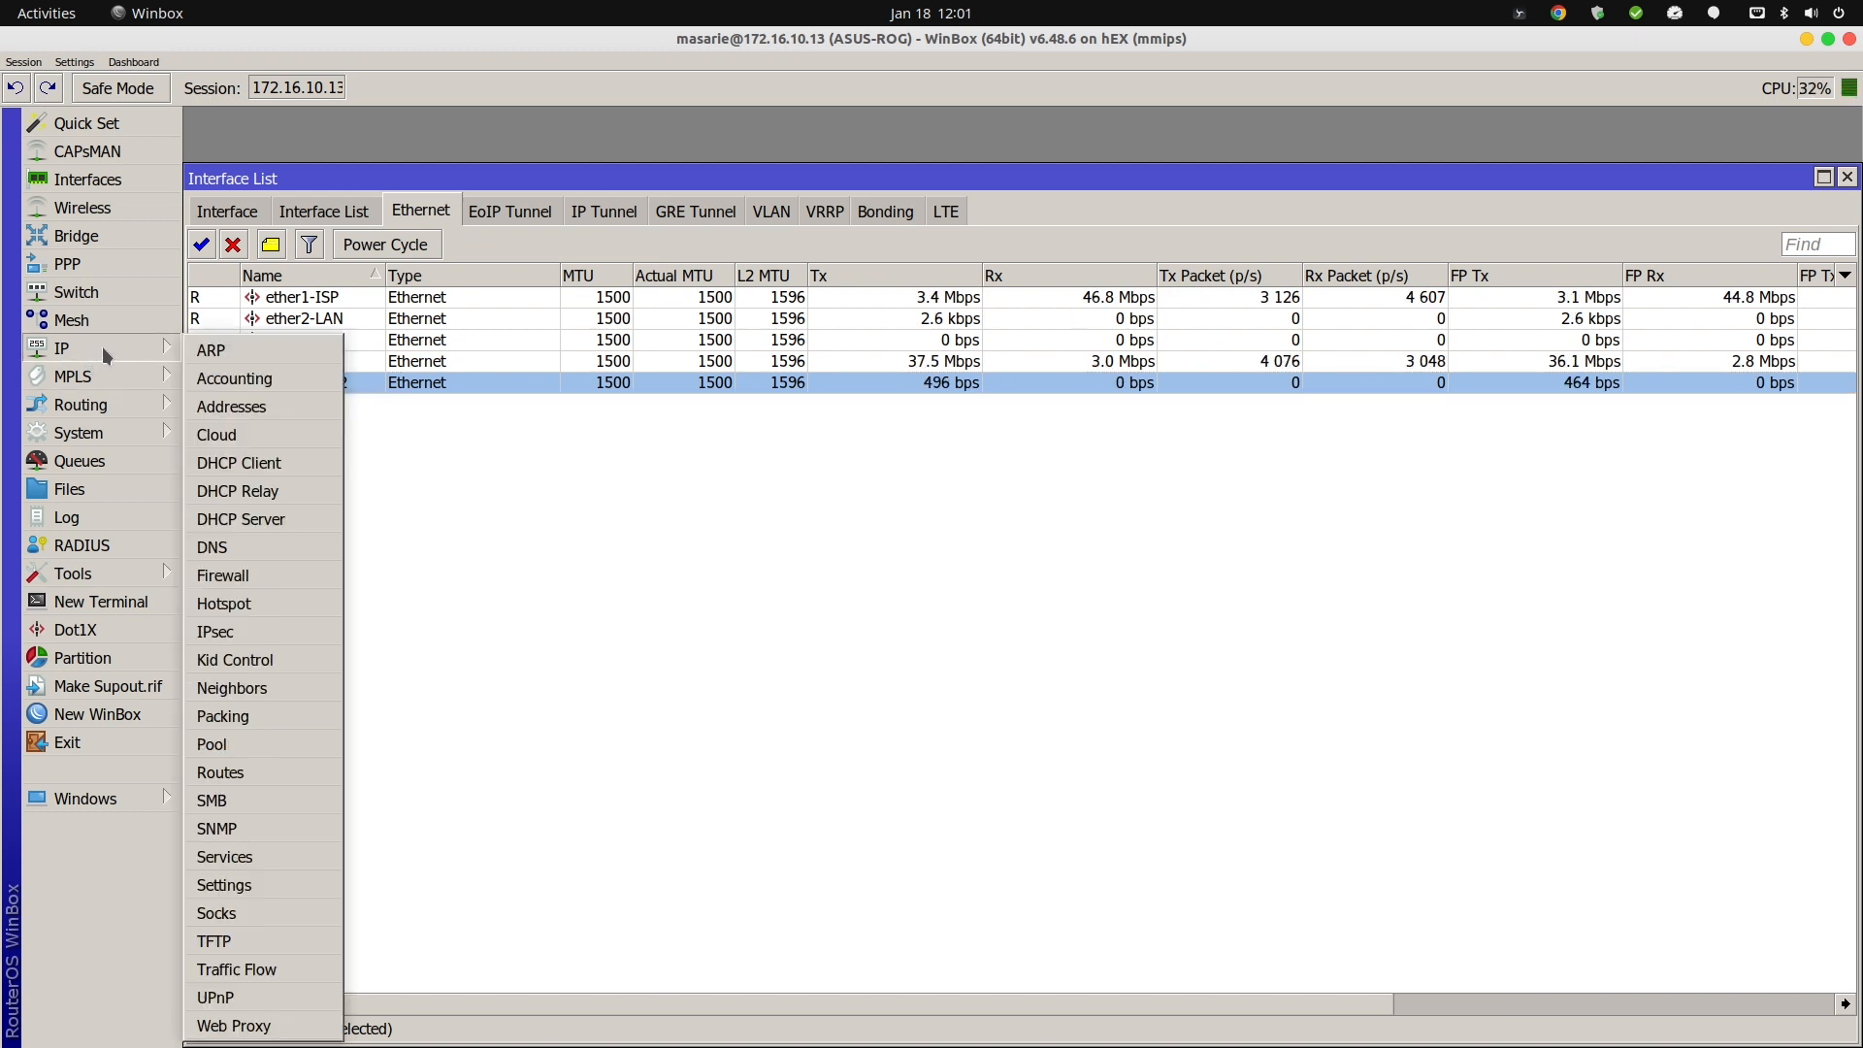
Open the Address List and find 192.168.10.1/24 on ether2-LAN and 192.168.1.2/24 on ether1-ISP.
left_click(236, 406)
left_click_drag(1536, 137, 1324, 160)
mouse_move(1637, 311)
left_mouse_down()
mouse_move(1617, 801)
mouse_move(1630, 297)
left_mouse_up()
left_click(1448, 291)
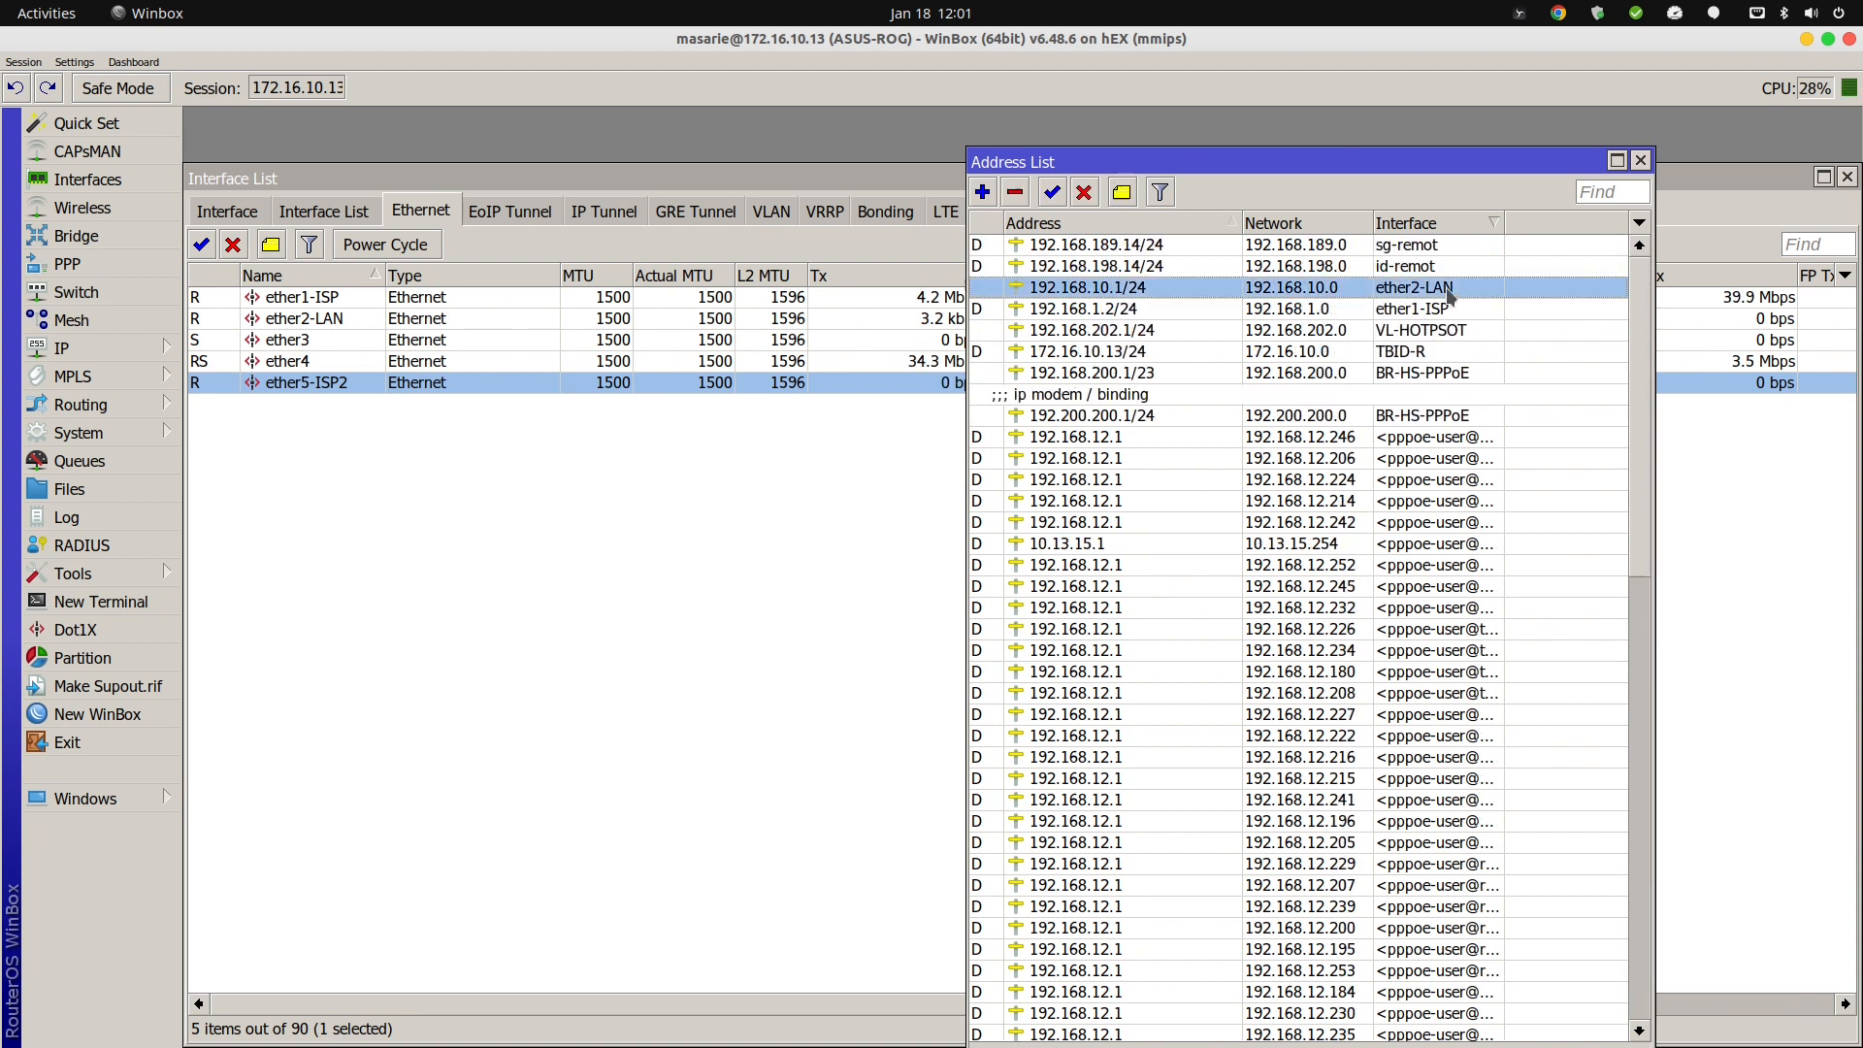
left_click(1477, 309)
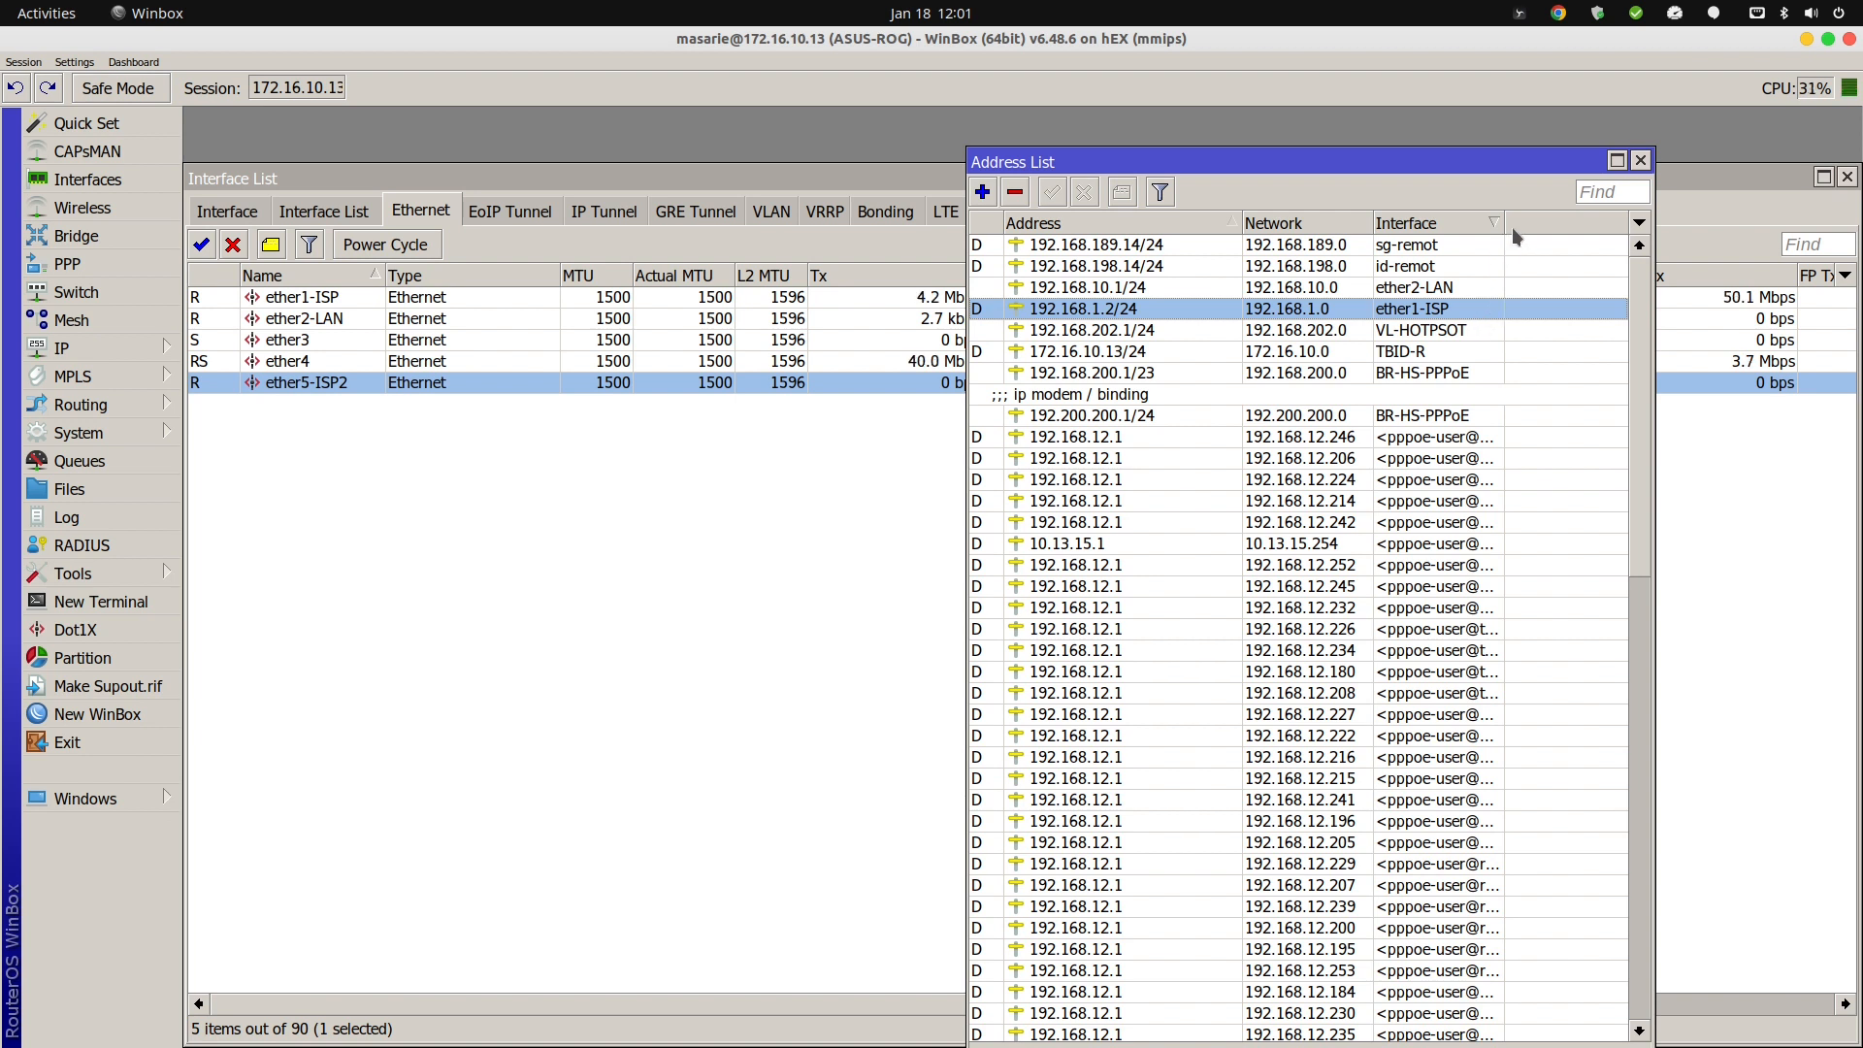
Widen the Interface column and reposition the Address List window below the interface table.
left_click_drag(1504, 223, 1555, 223)
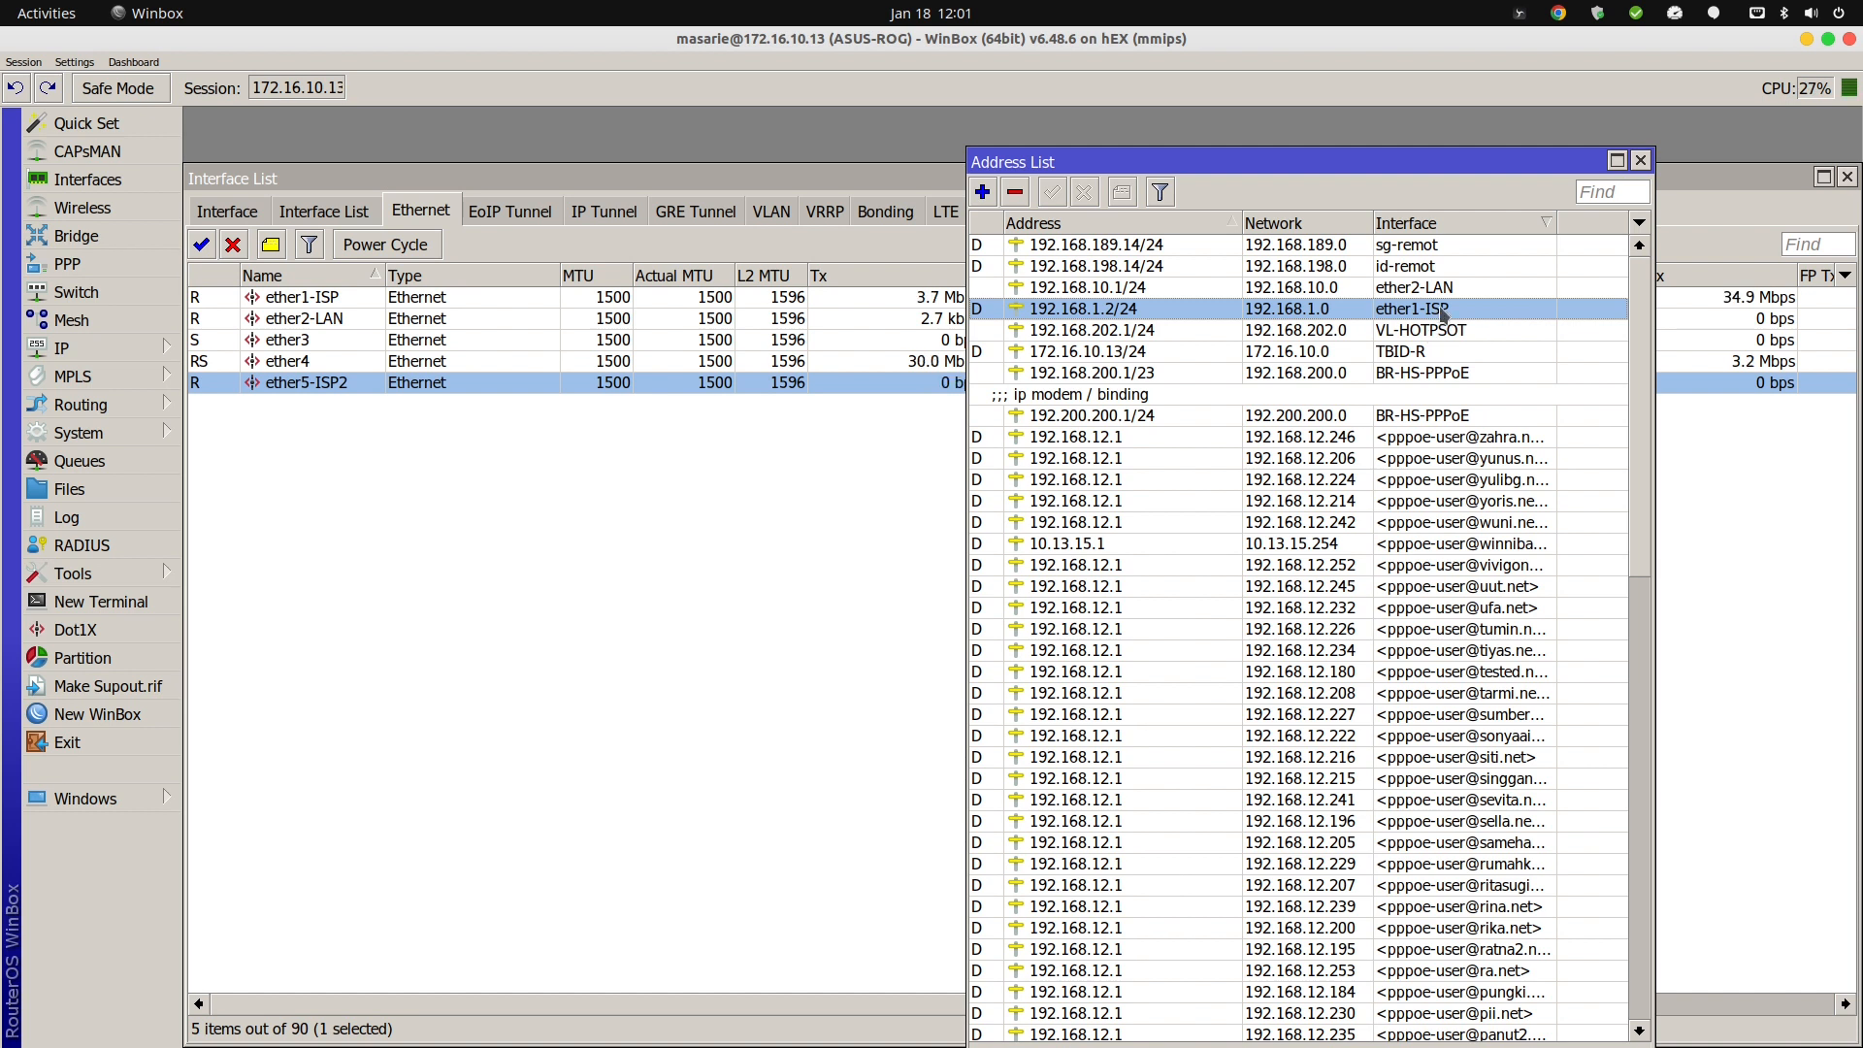
left_click_drag(1220, 165, 1277, 685)
left_click_drag(1234, 449, 1108, 399)
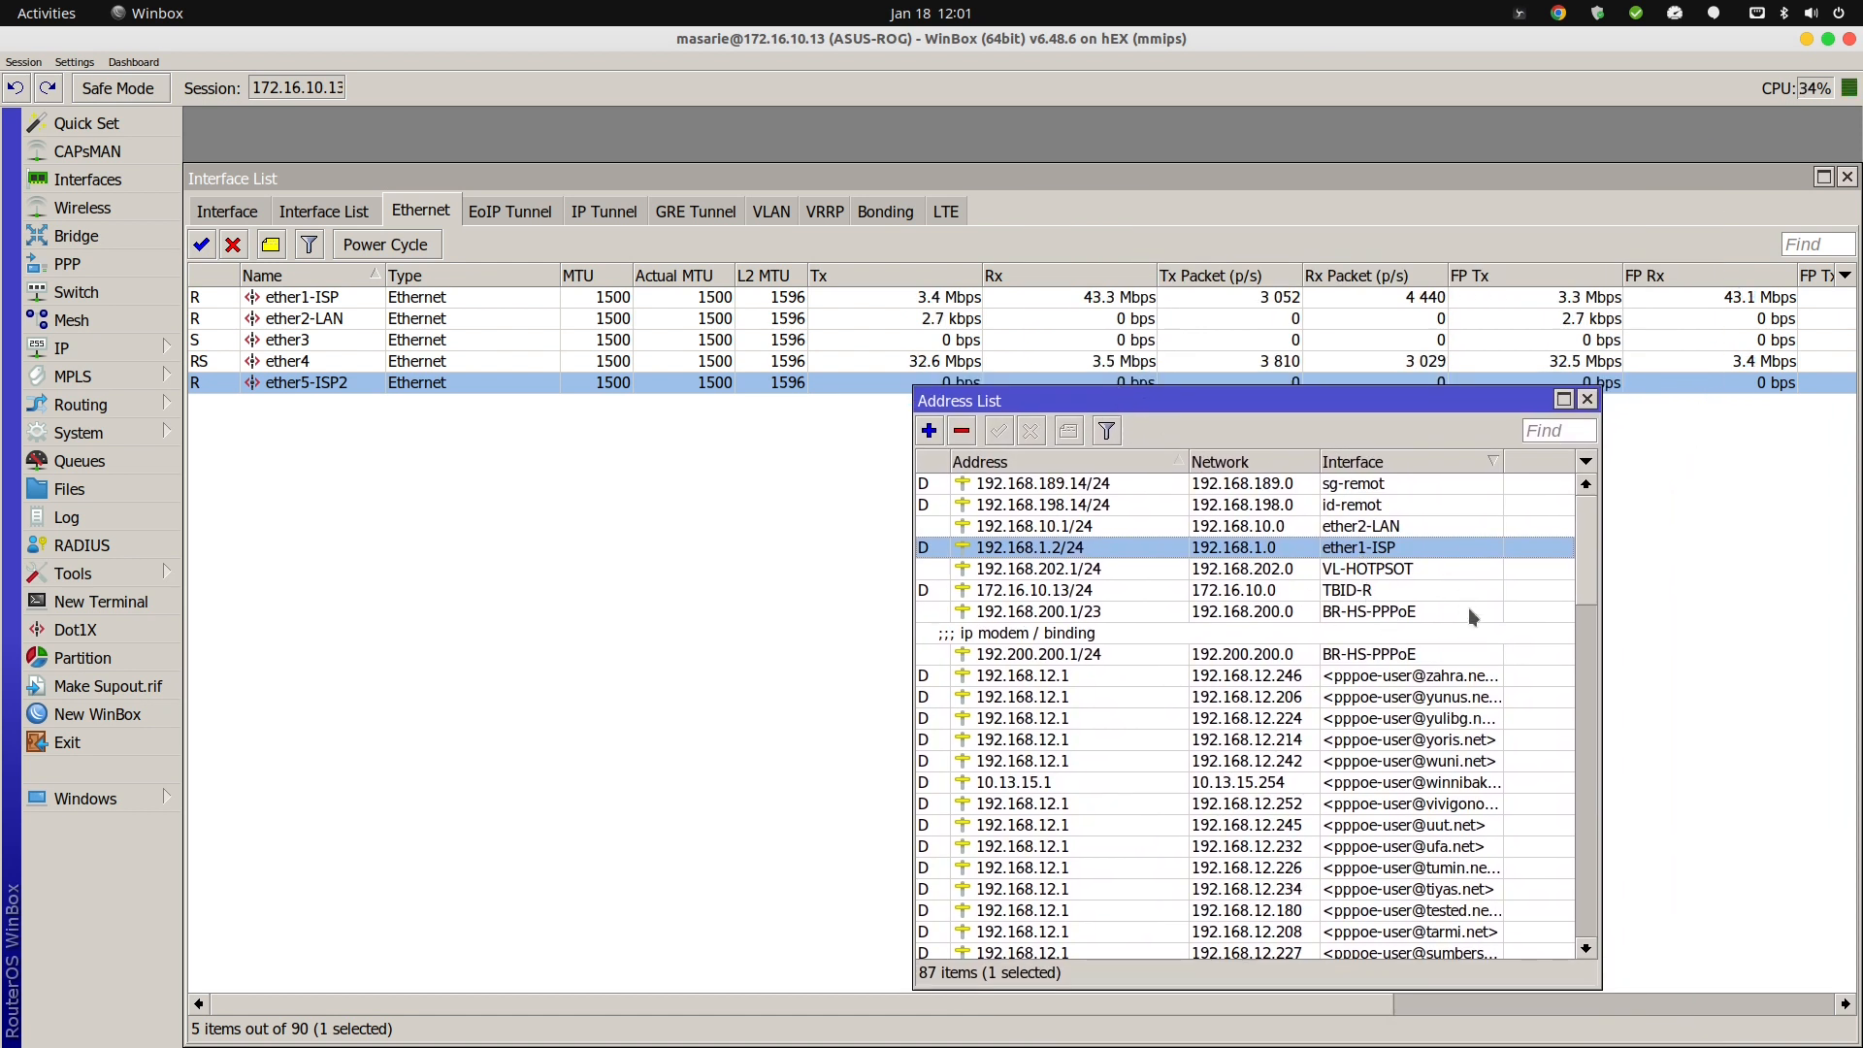
scroll(1474, 604, "down", 3)
mouse_move(1582, 552)
left_mouse_down()
mouse_move(1559, 904)
mouse_move(1567, 536)
left_mouse_up()
scroll(1571, 545, "up", 2)
left_click(1353, 570)
left_click(1351, 551)
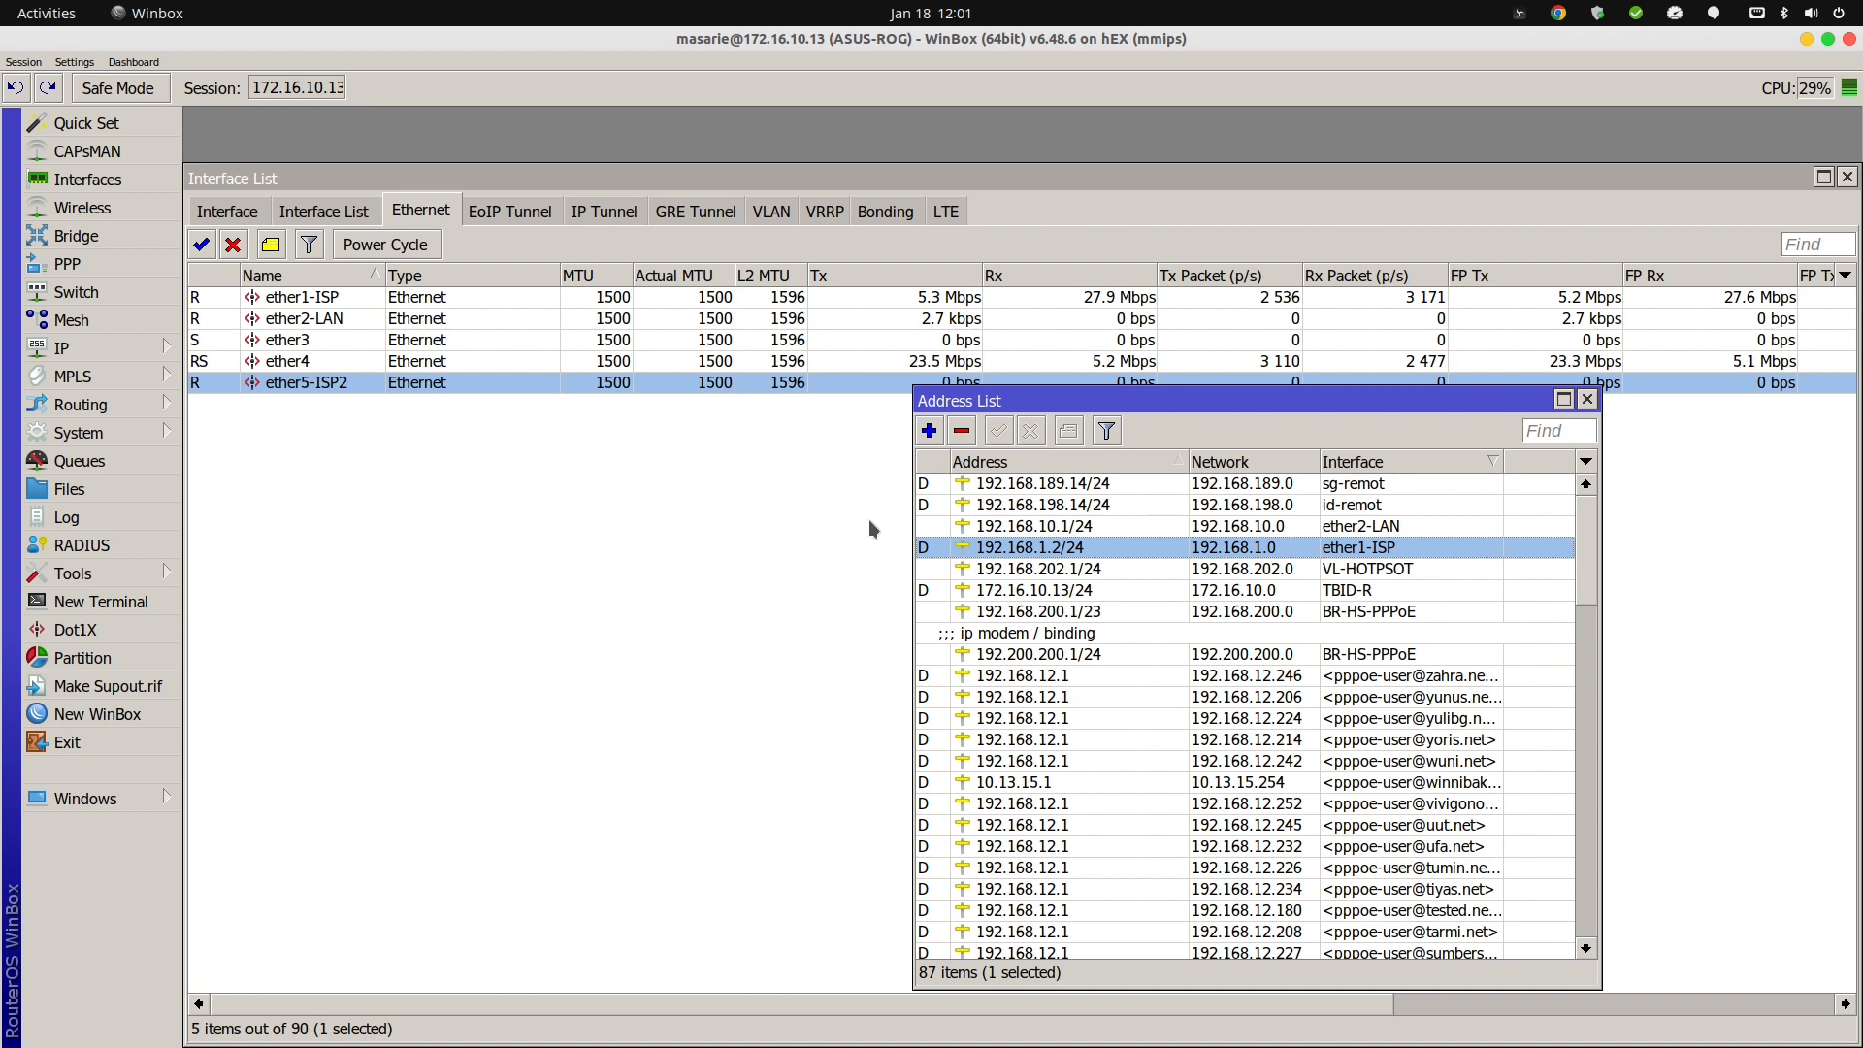
left_click(87, 351)
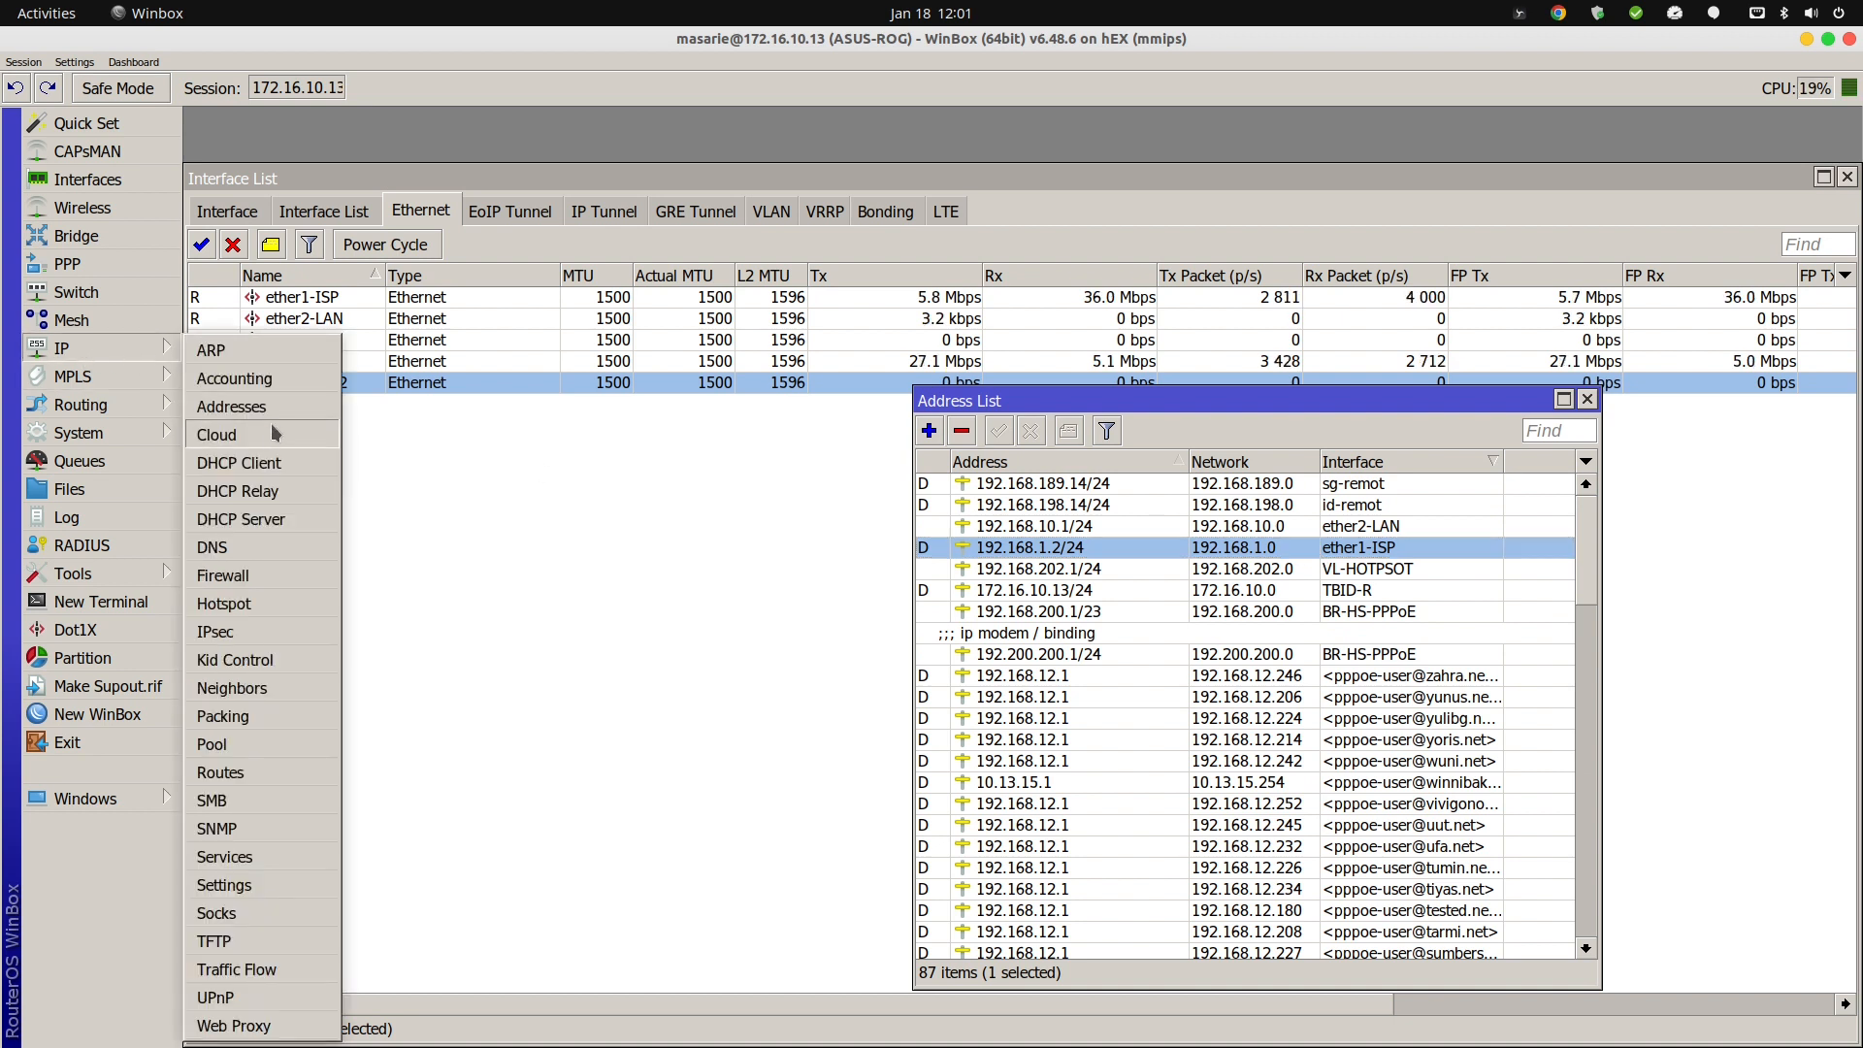
Open the DHCP Client list and check ether5-ISP2, which is still searching.
left_click(260, 464)
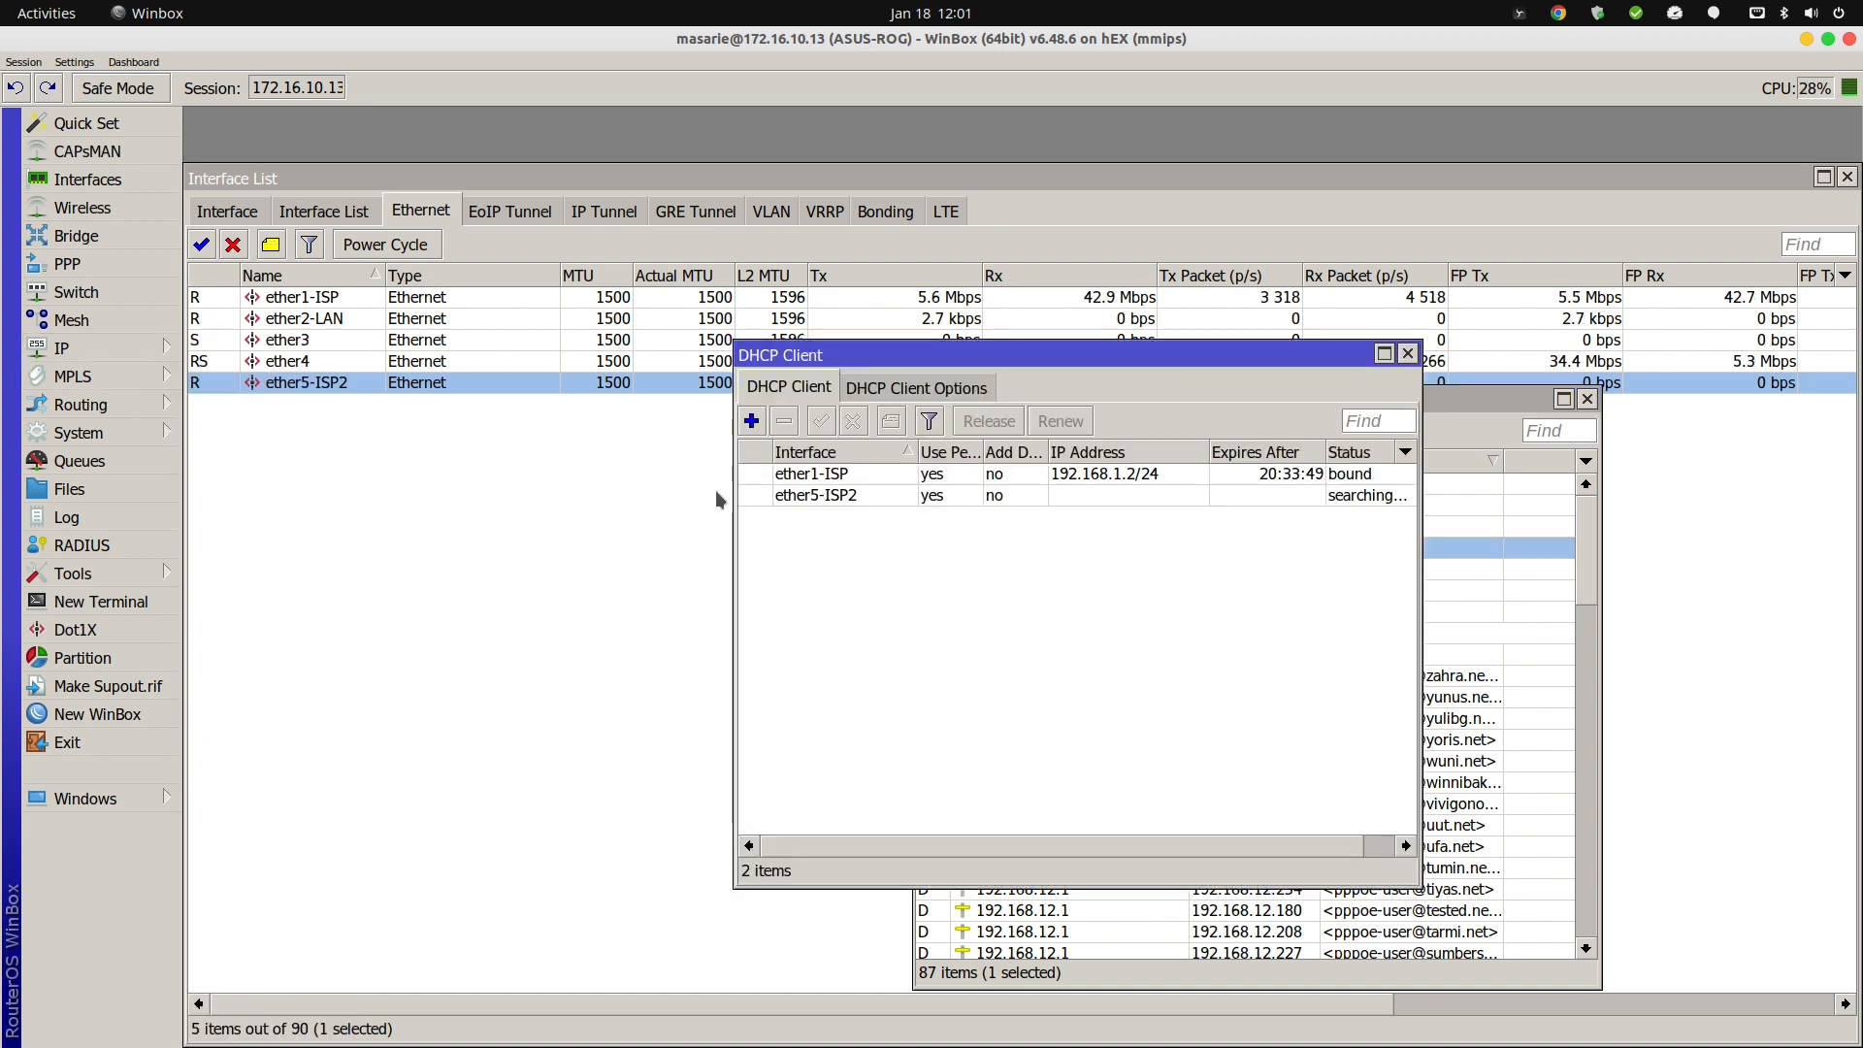
left_click_drag(900, 355, 736, 500)
left_click(762, 642)
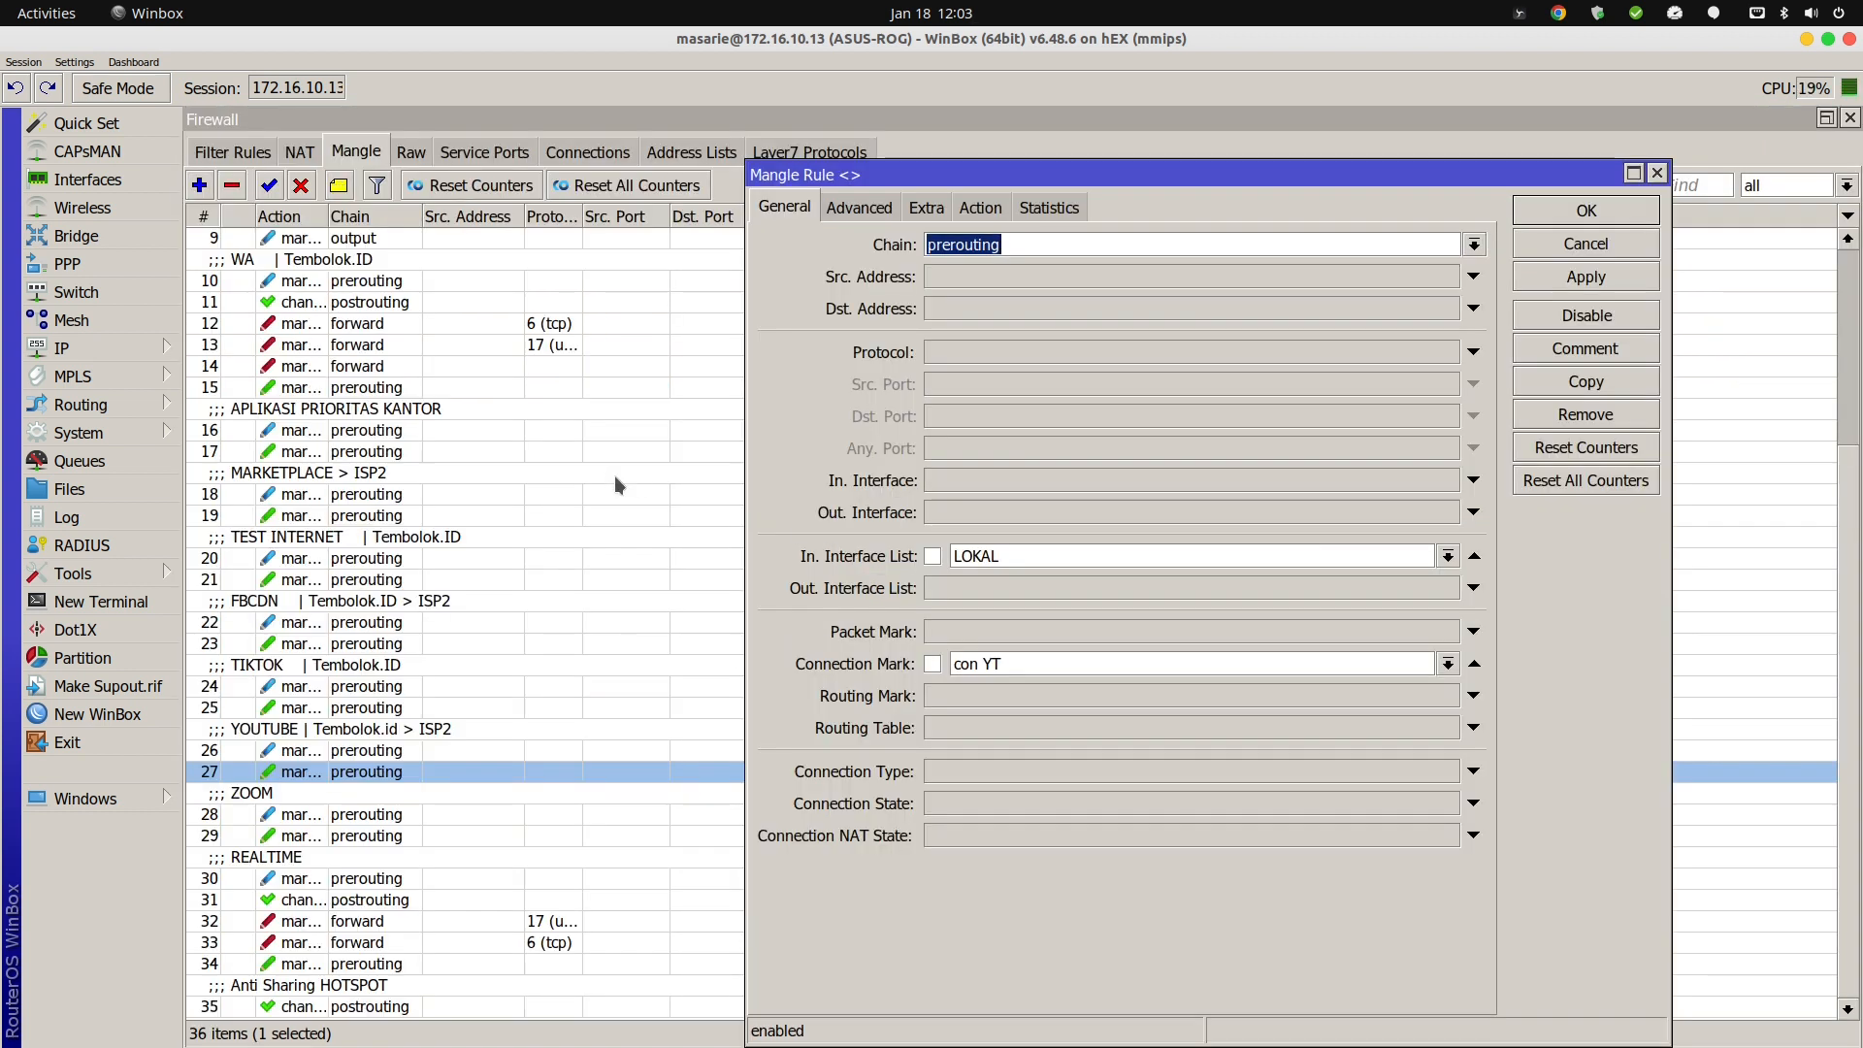
Close the mangle rule dialog and open the Route List.
key("Escape")
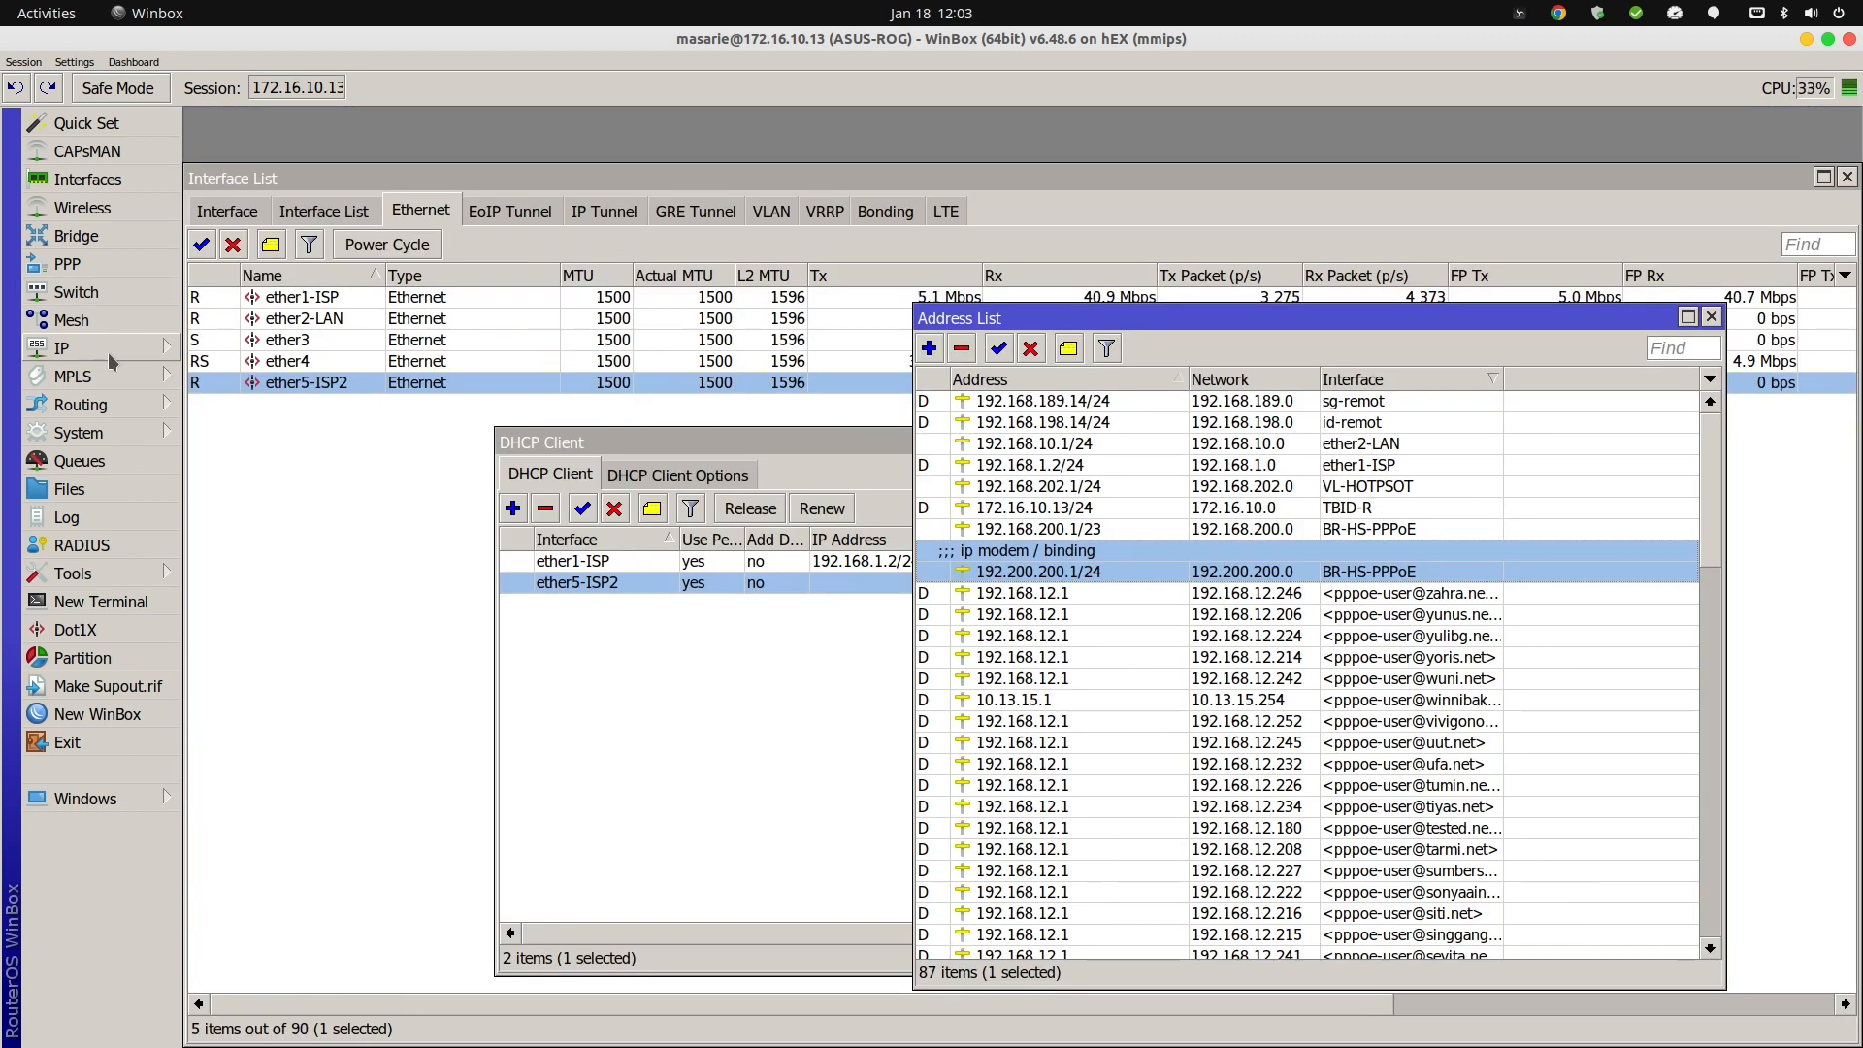
left_click(68, 348)
left_click(223, 773)
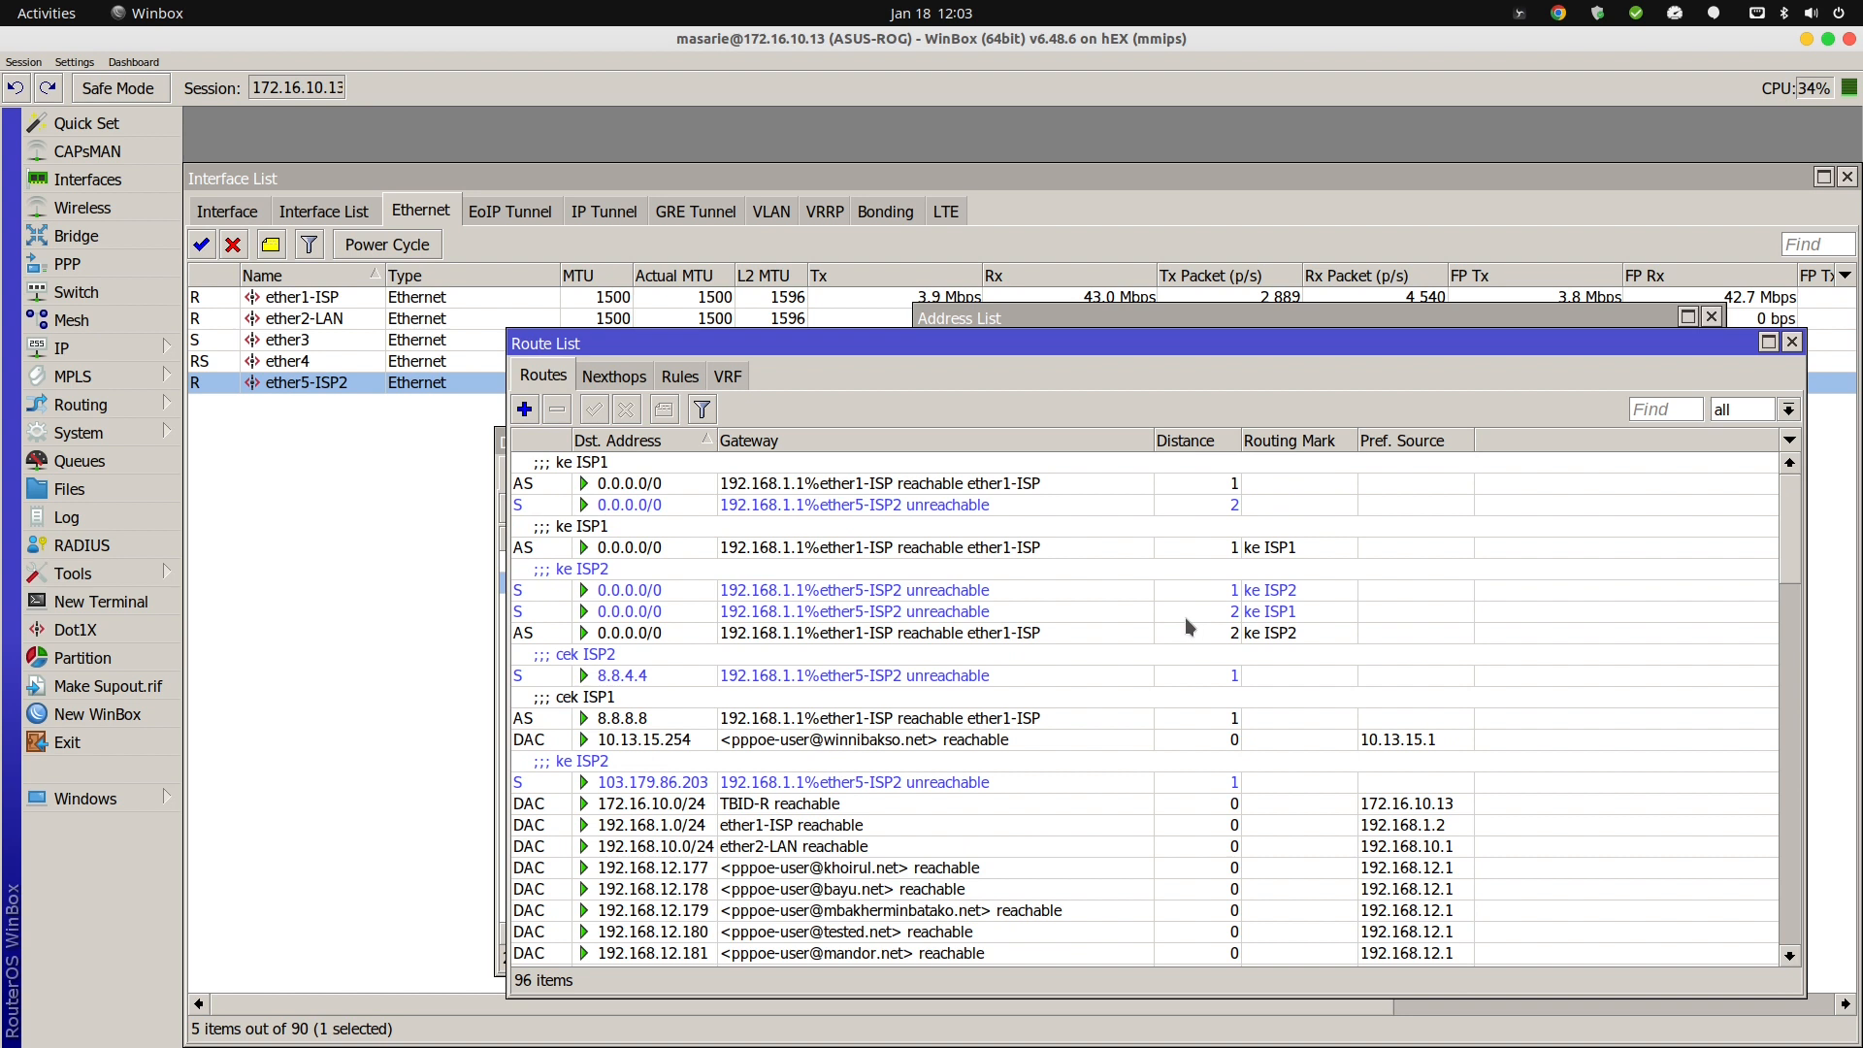
Inspect the ke ISP1 and ke ISP2 routes, including the ke ISP2 route to 103.179.86.203.
left_click(1278, 549)
left_click(1273, 634)
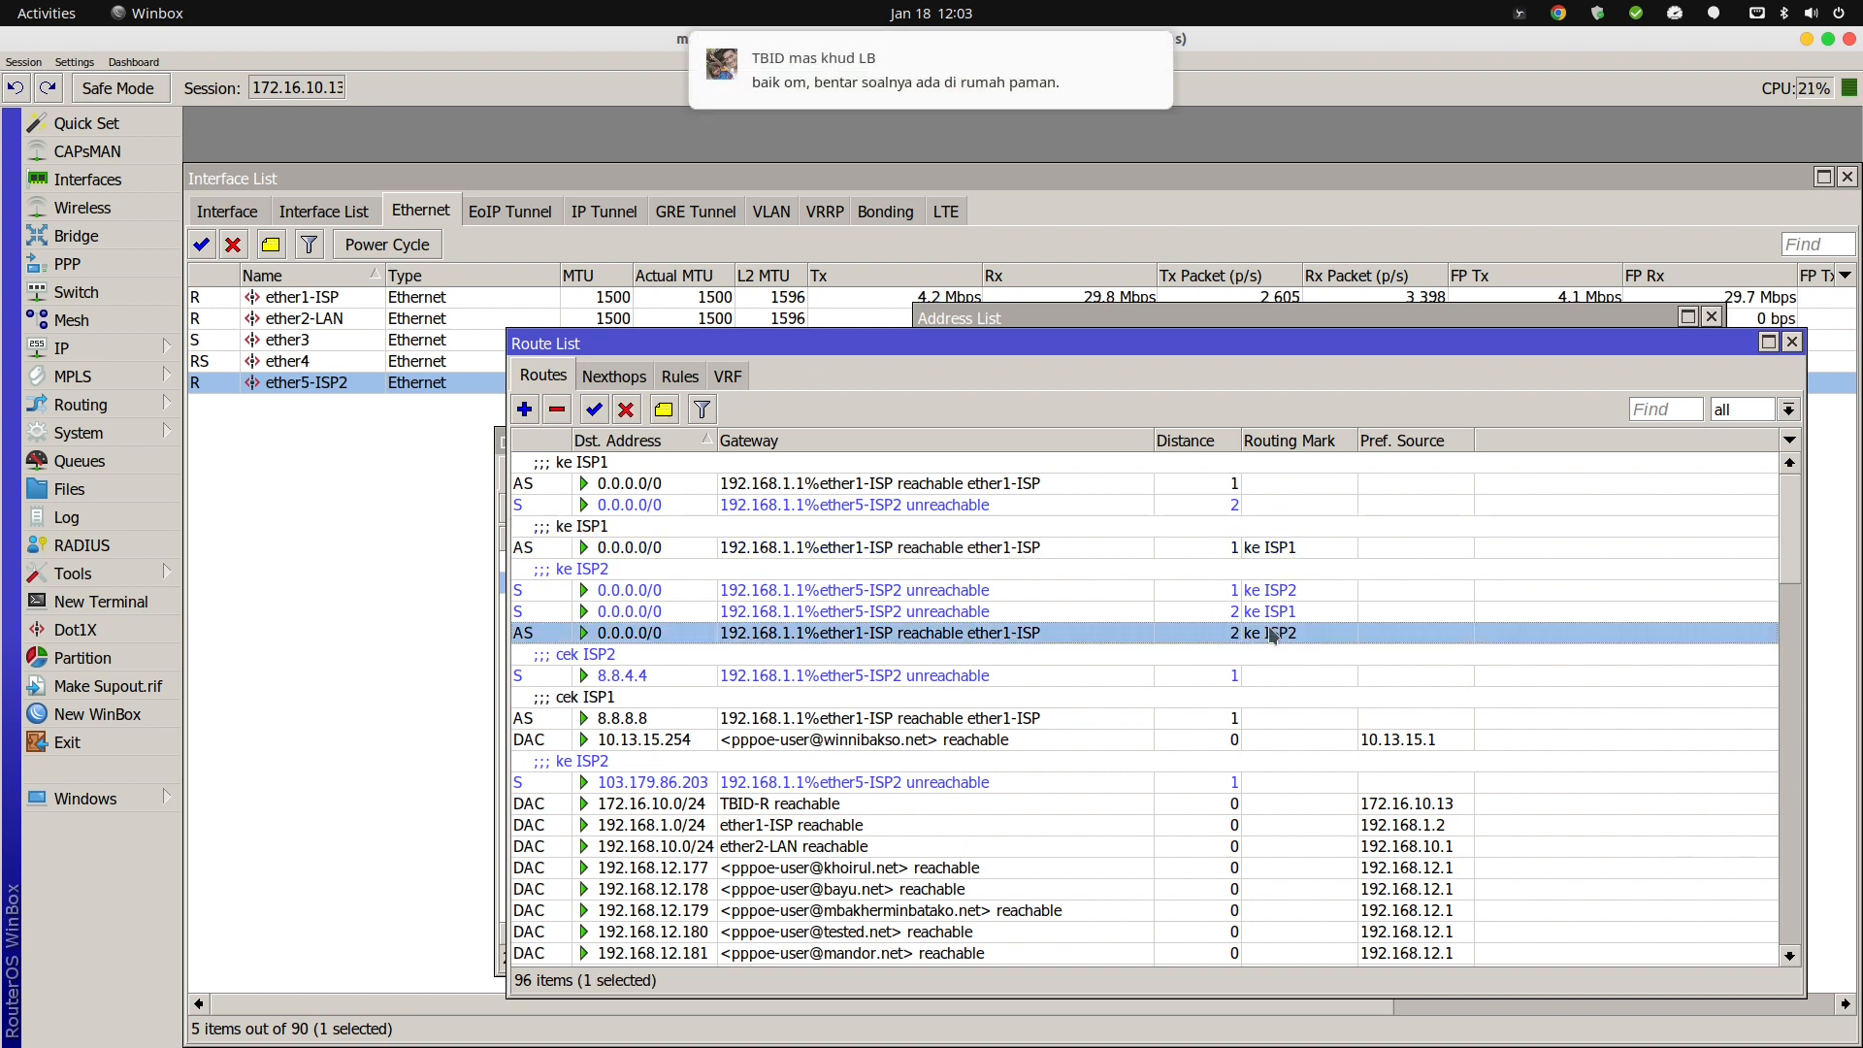
scroll(1044, 755, "down", 2)
left_click(875, 687)
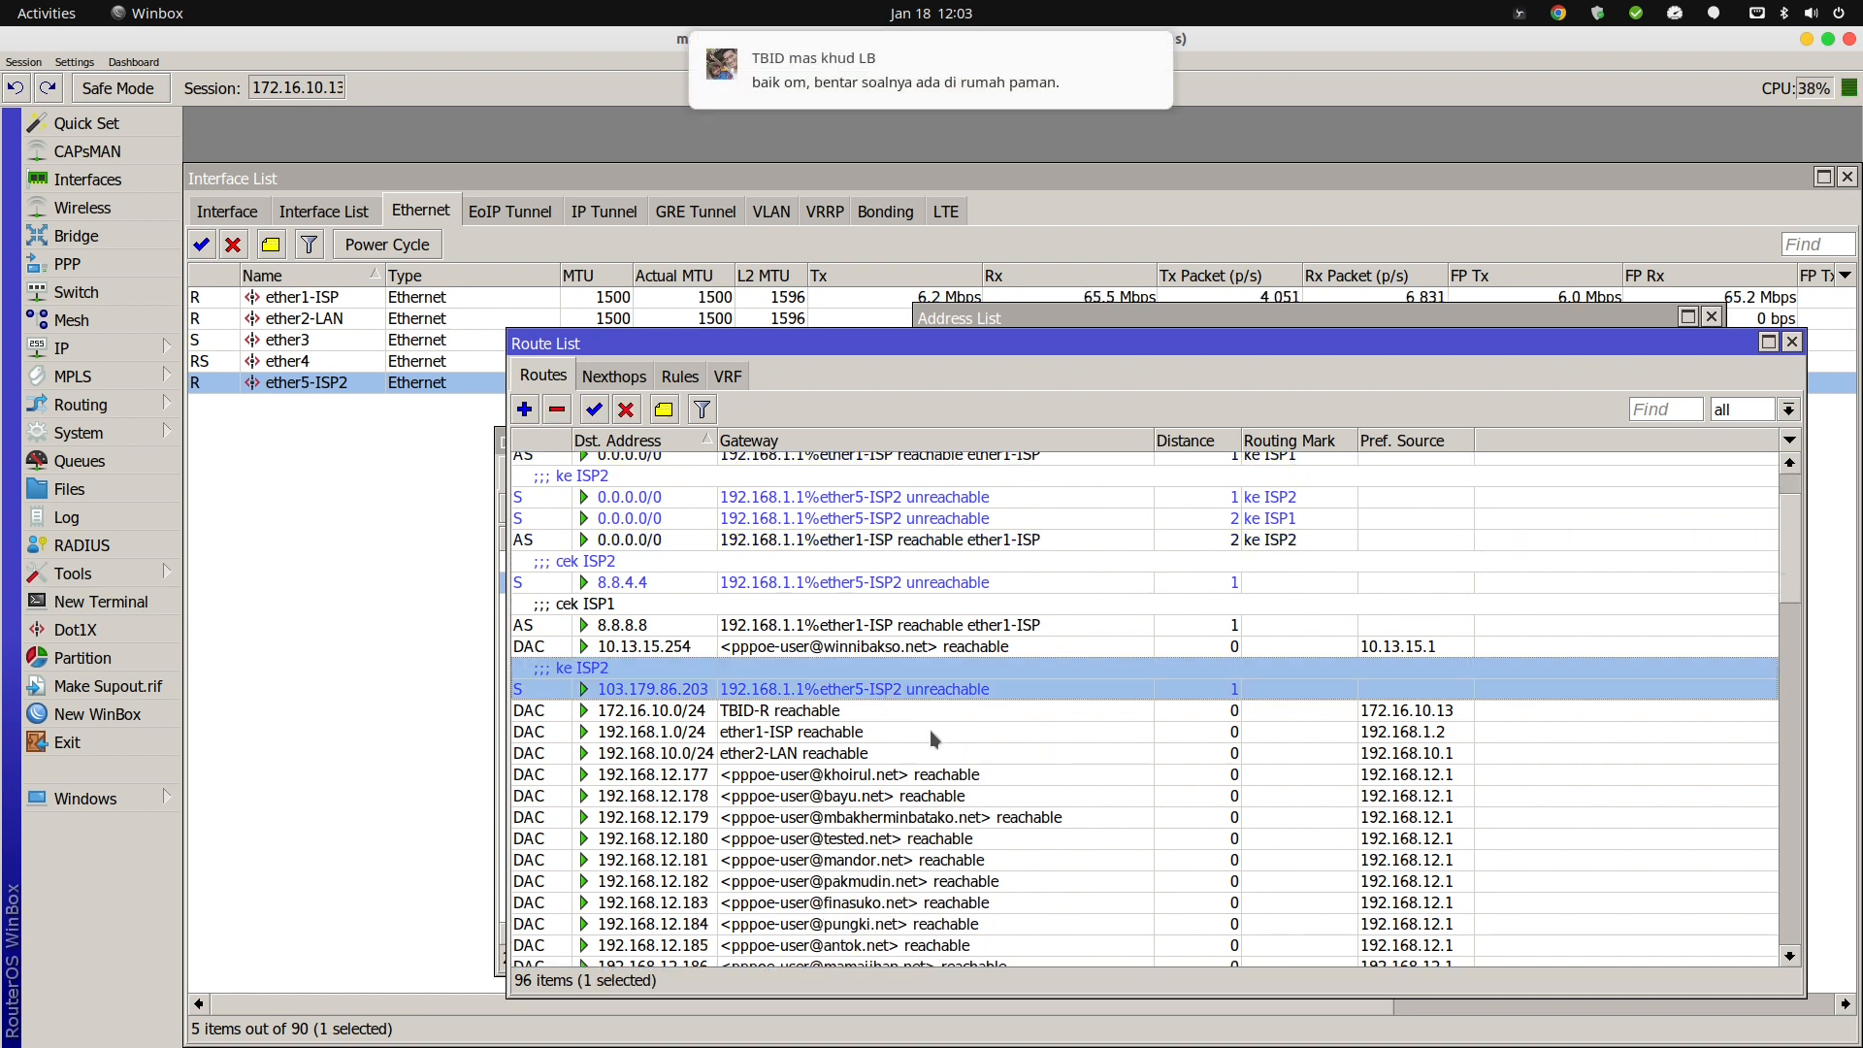
scroll(972, 772, "down", 1)
scroll(972, 773, "down", 1)
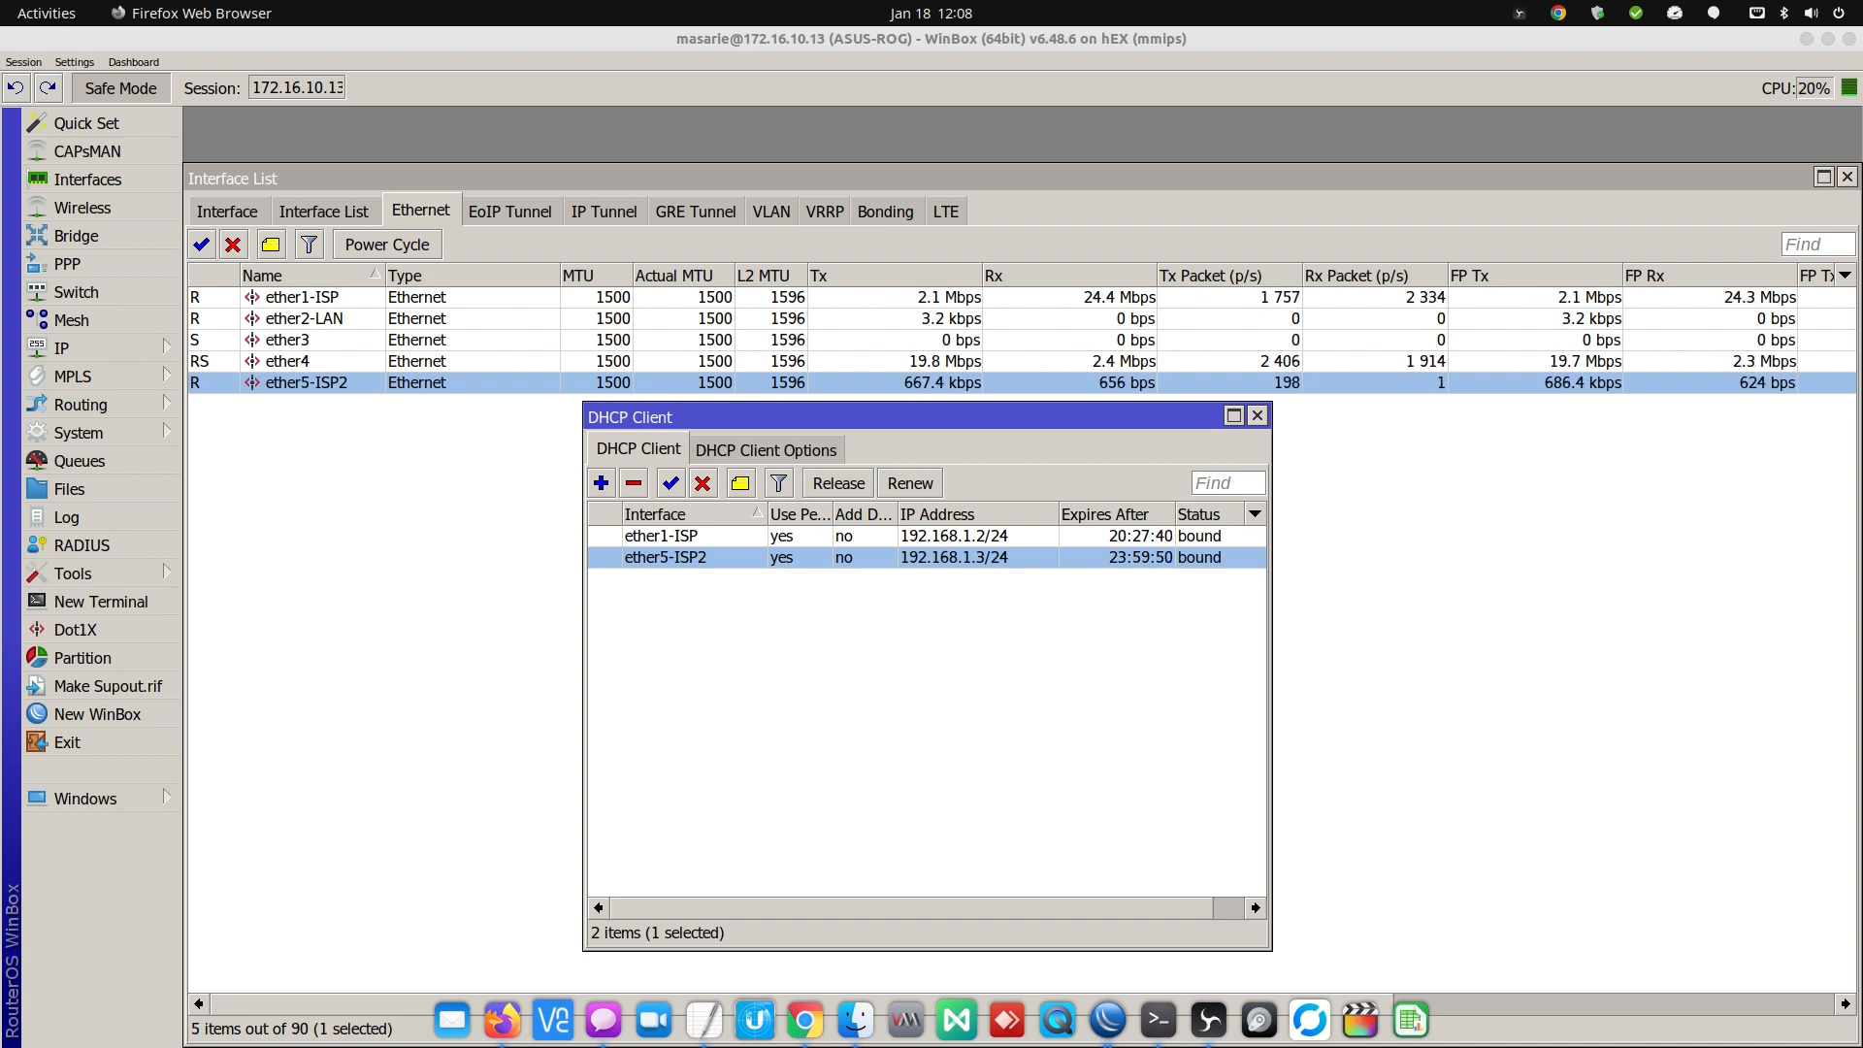
Move the DHCP Client window left and place a resized Route List beside it.
left_click_drag(987, 417, 946, 424)
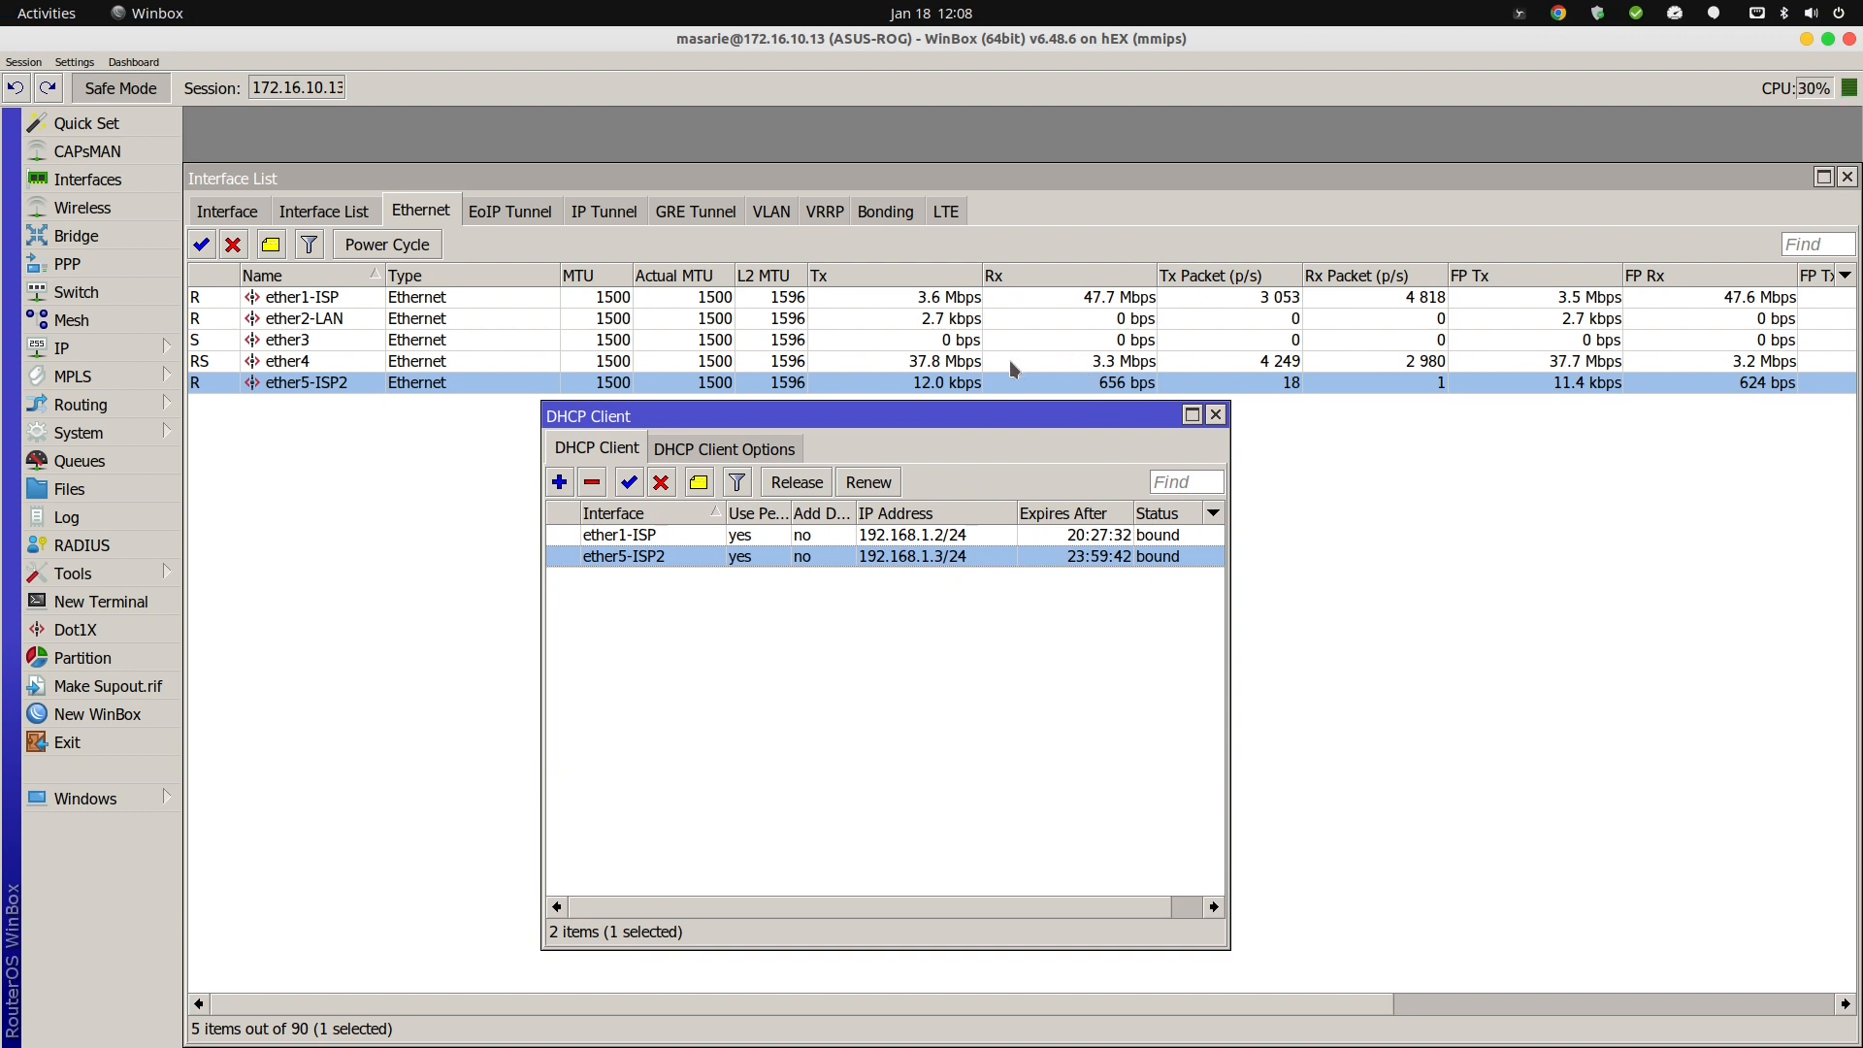
left_click_drag(649, 415, 330, 413)
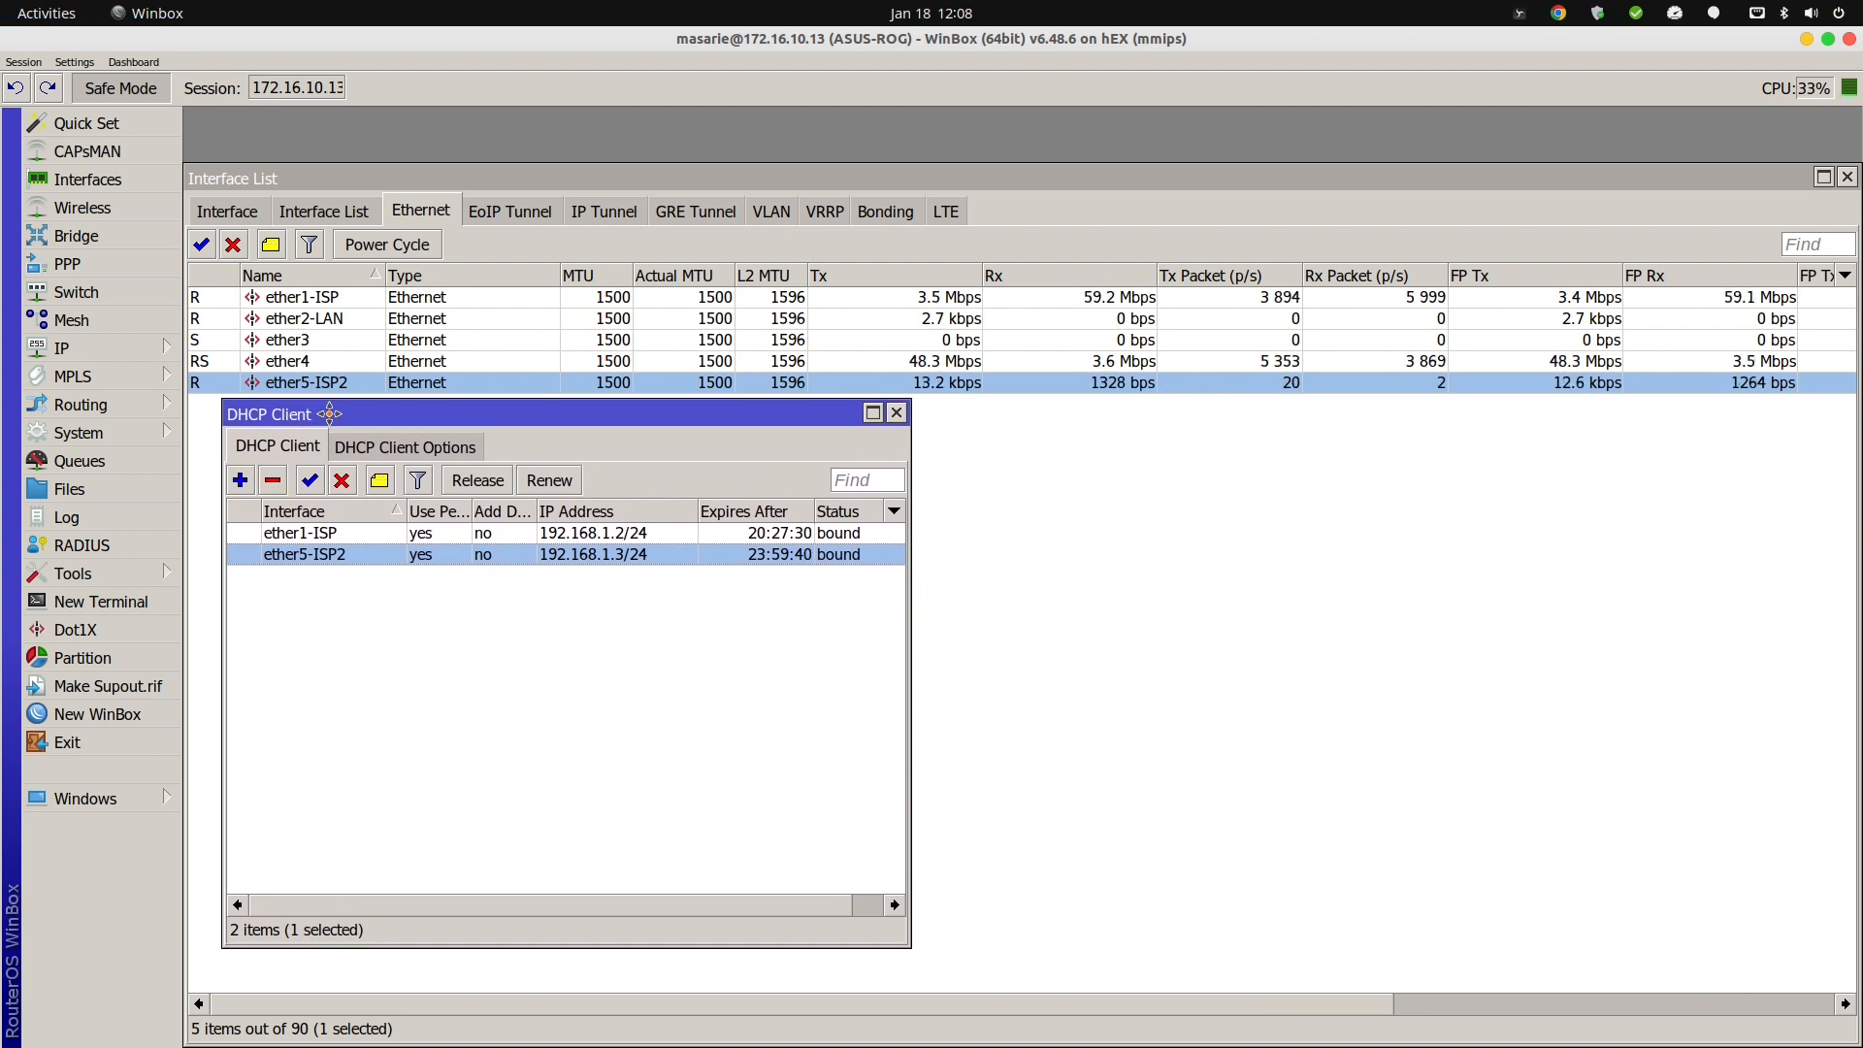
left_click(68, 348)
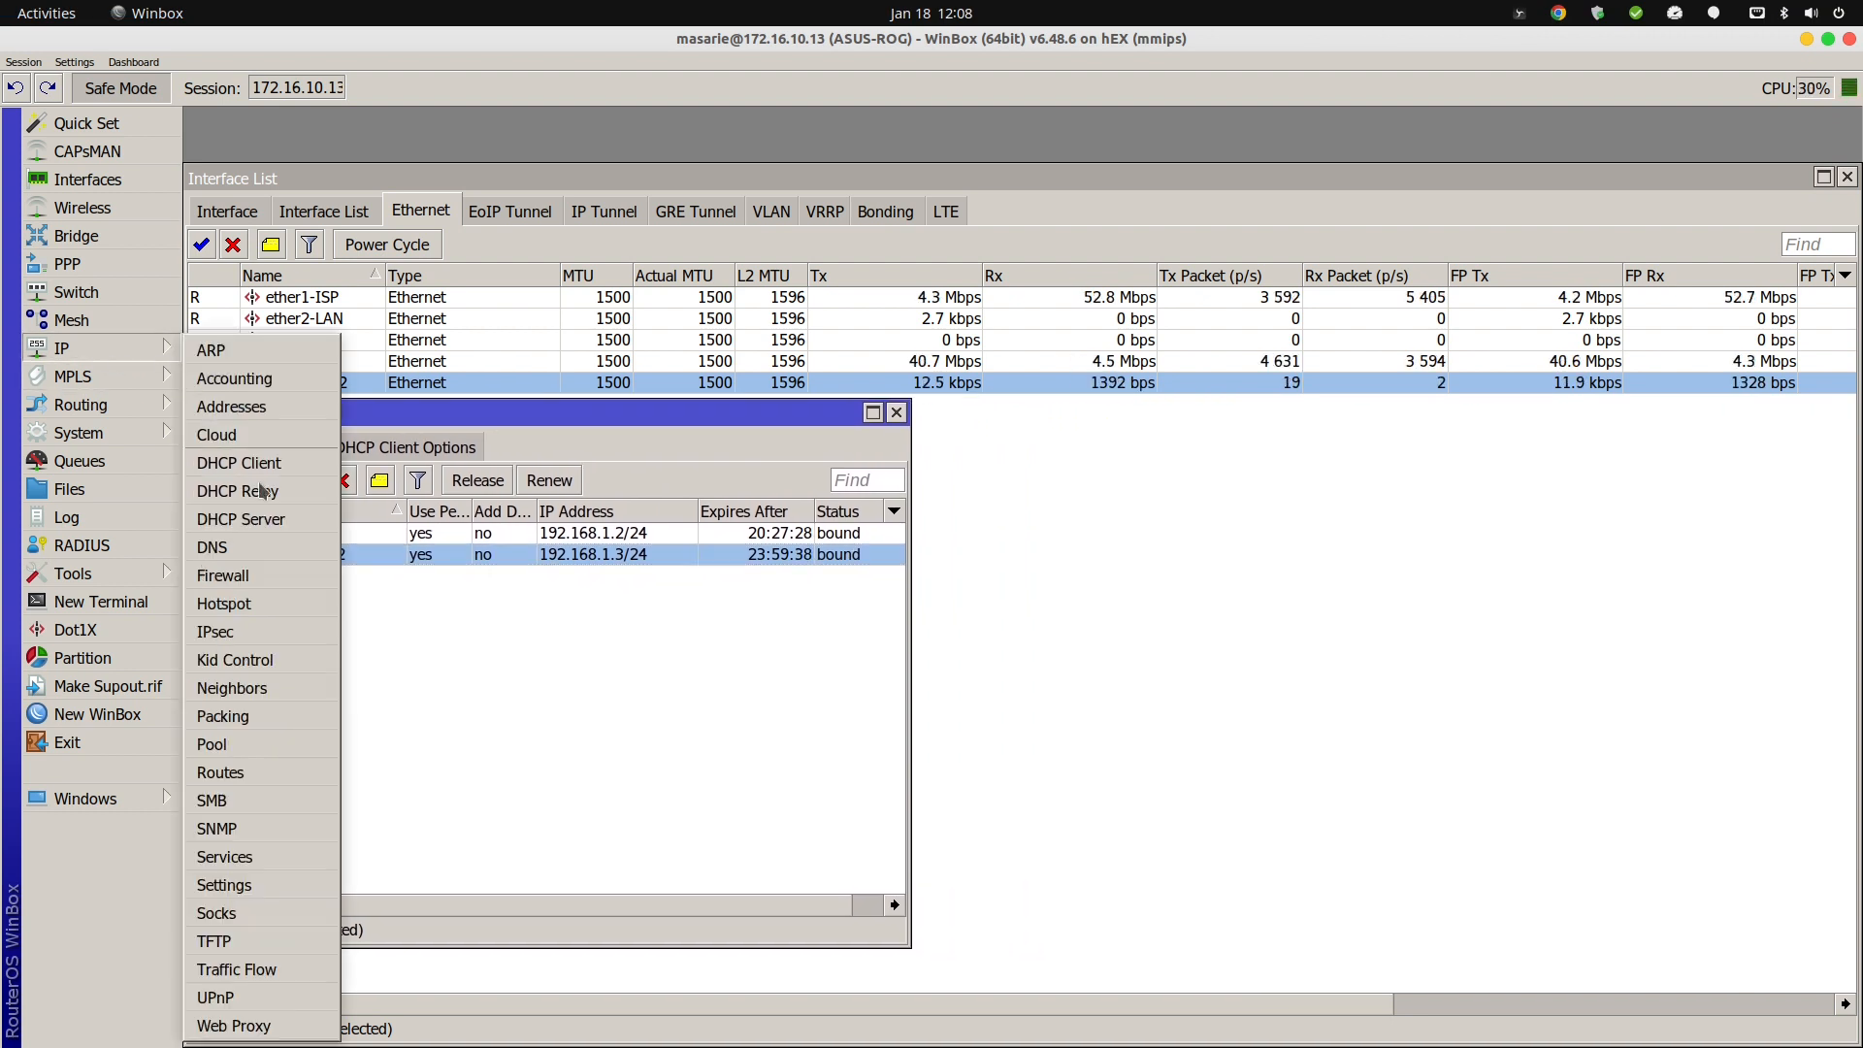
left_click(249, 767)
left_click_drag(722, 304, 991, 433)
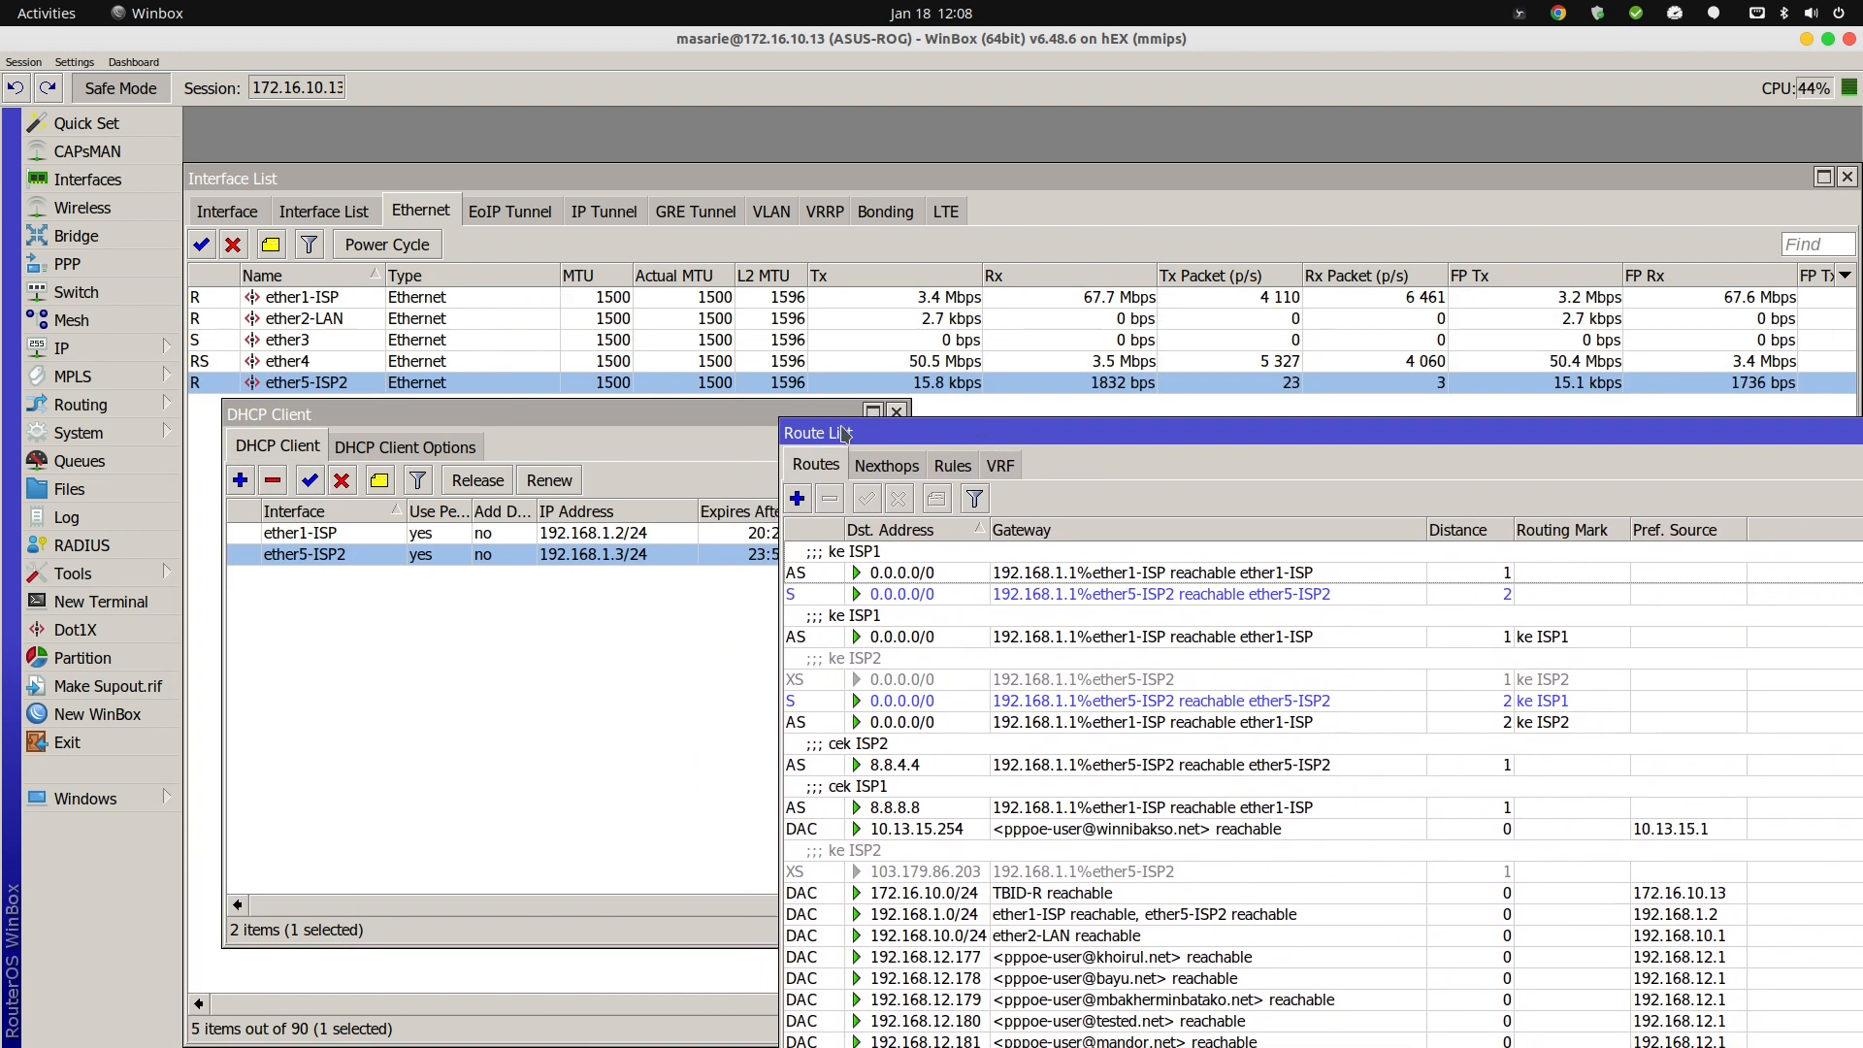
left_click_drag(782, 421, 938, 409)
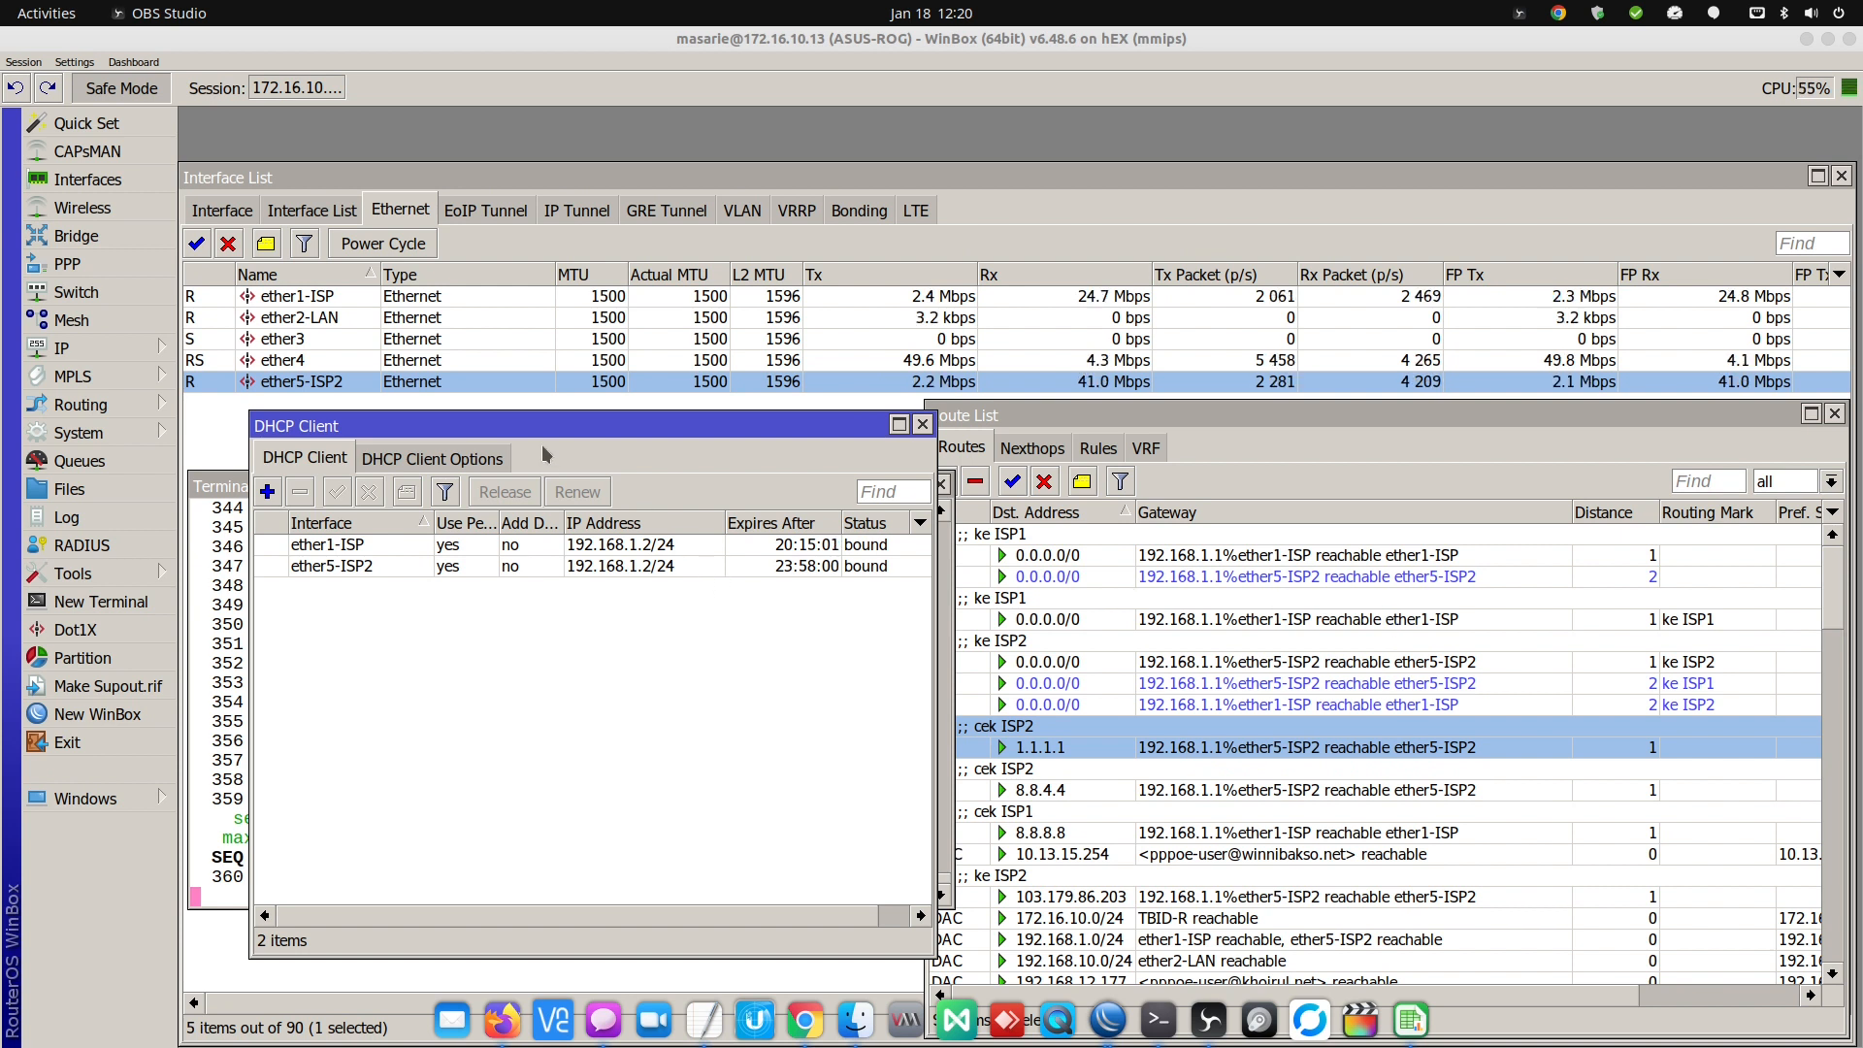
Rerun the ping to 1.1.1.1 in the terminal and stop it after the replies.
left_click(211, 541)
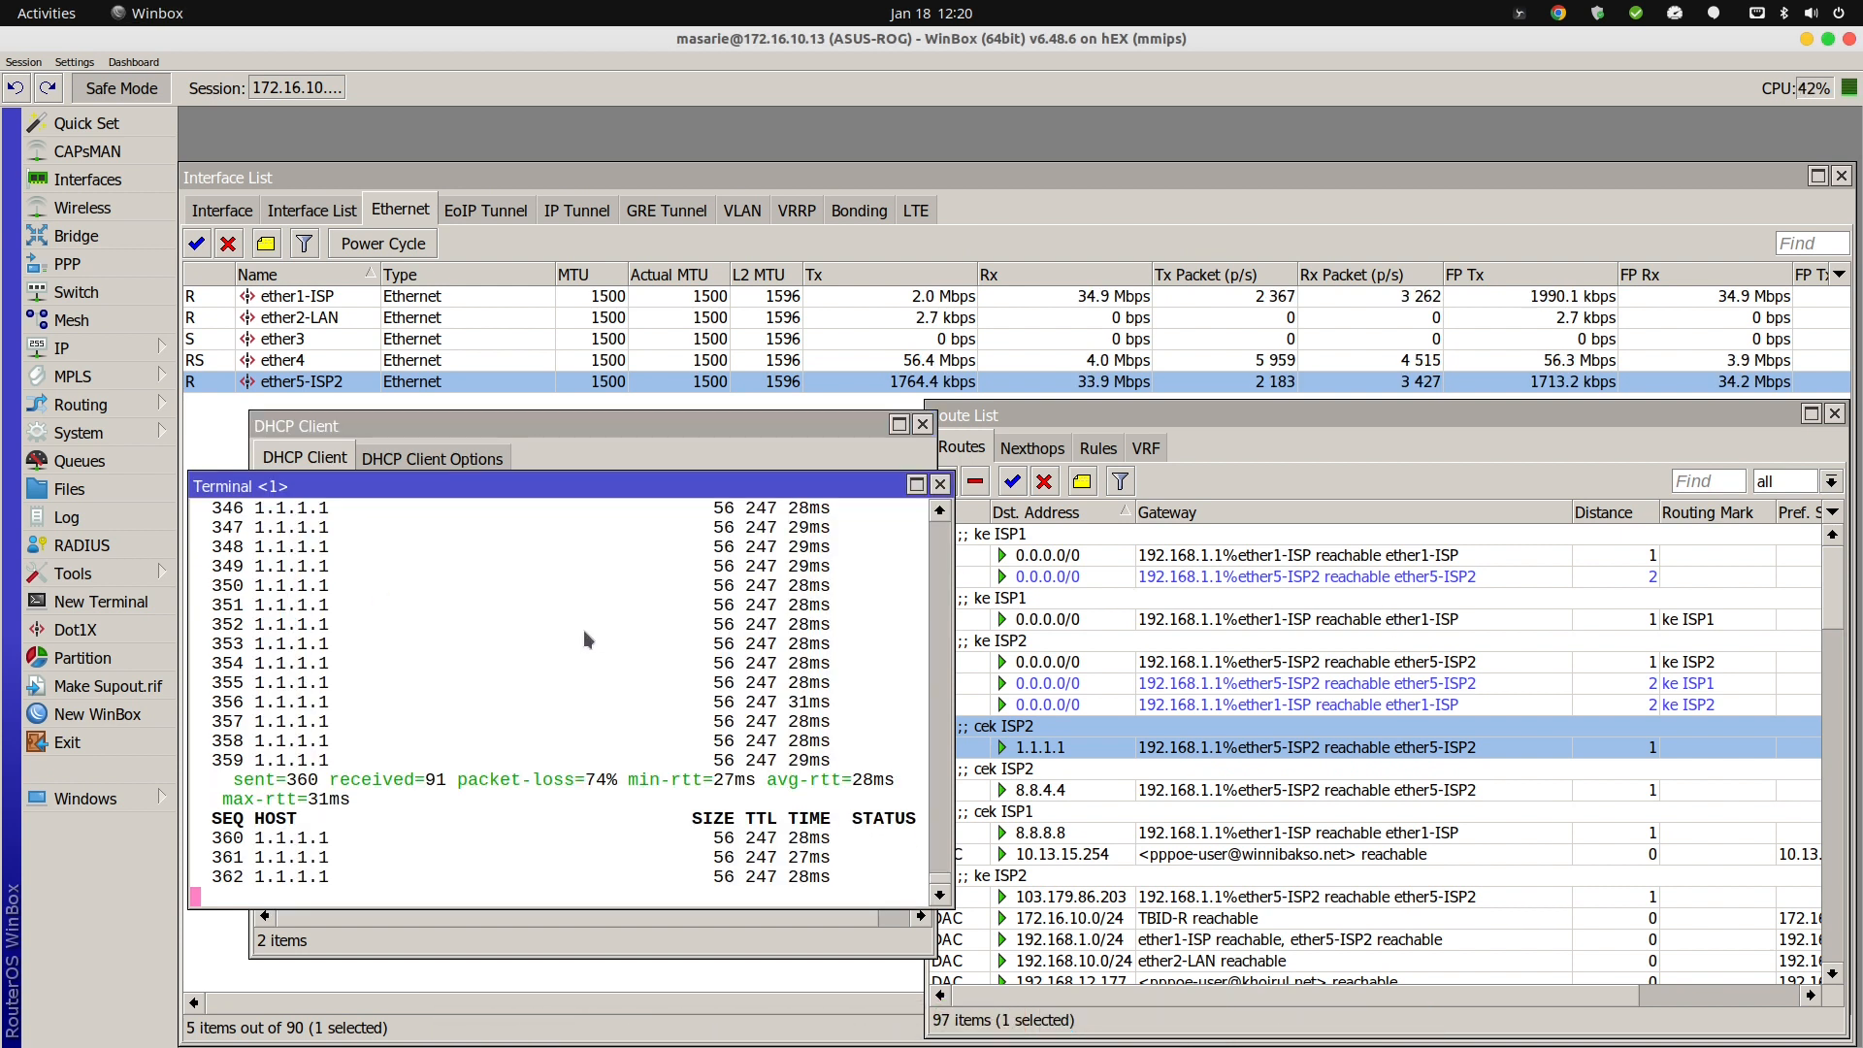
key("ctrl+c")
key("Up")
key("Return")
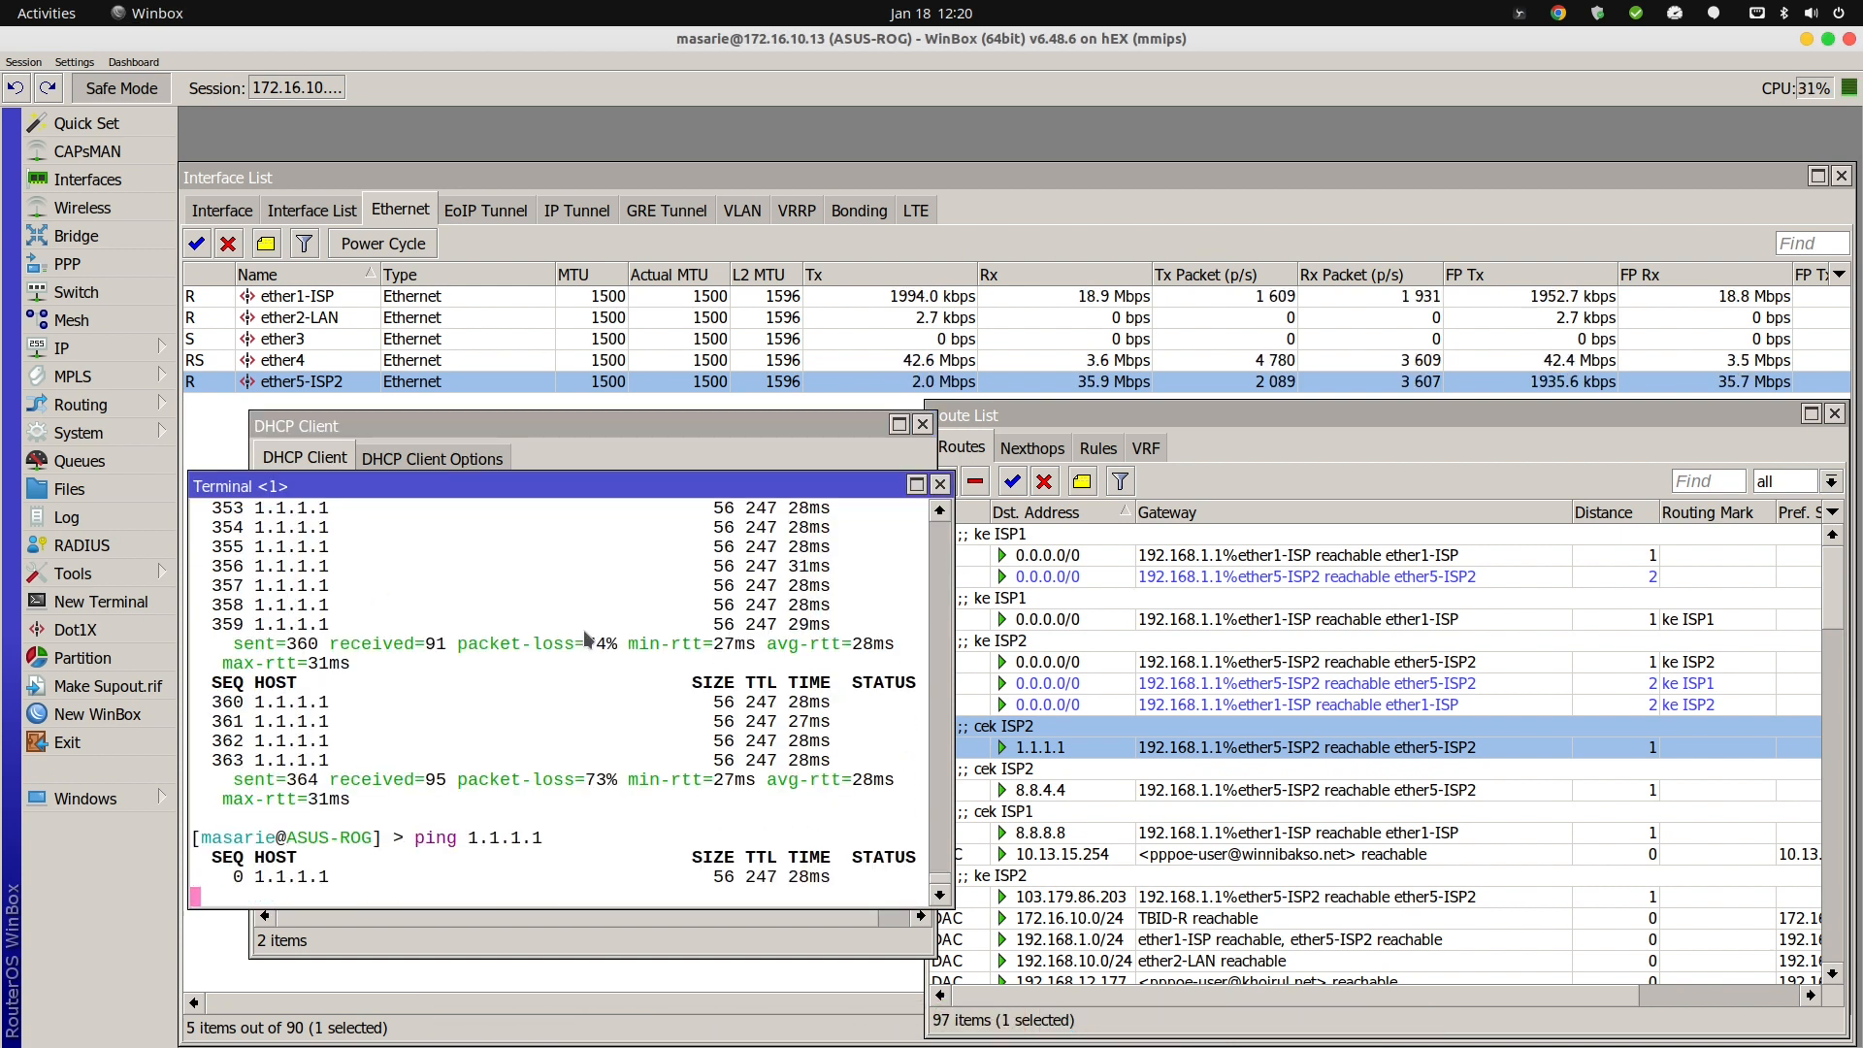
key("ctrl+c")
Ping 8.8.4.4 from the terminal and check the replies.
key("Up")
key("BackSpace")
key("BackSpace")
key("BackSpace")
key("BackSpace")
key("BackSpace")
key("BackSpace")
key("BackSpace")
type("8.8.4.4")
key("Return")
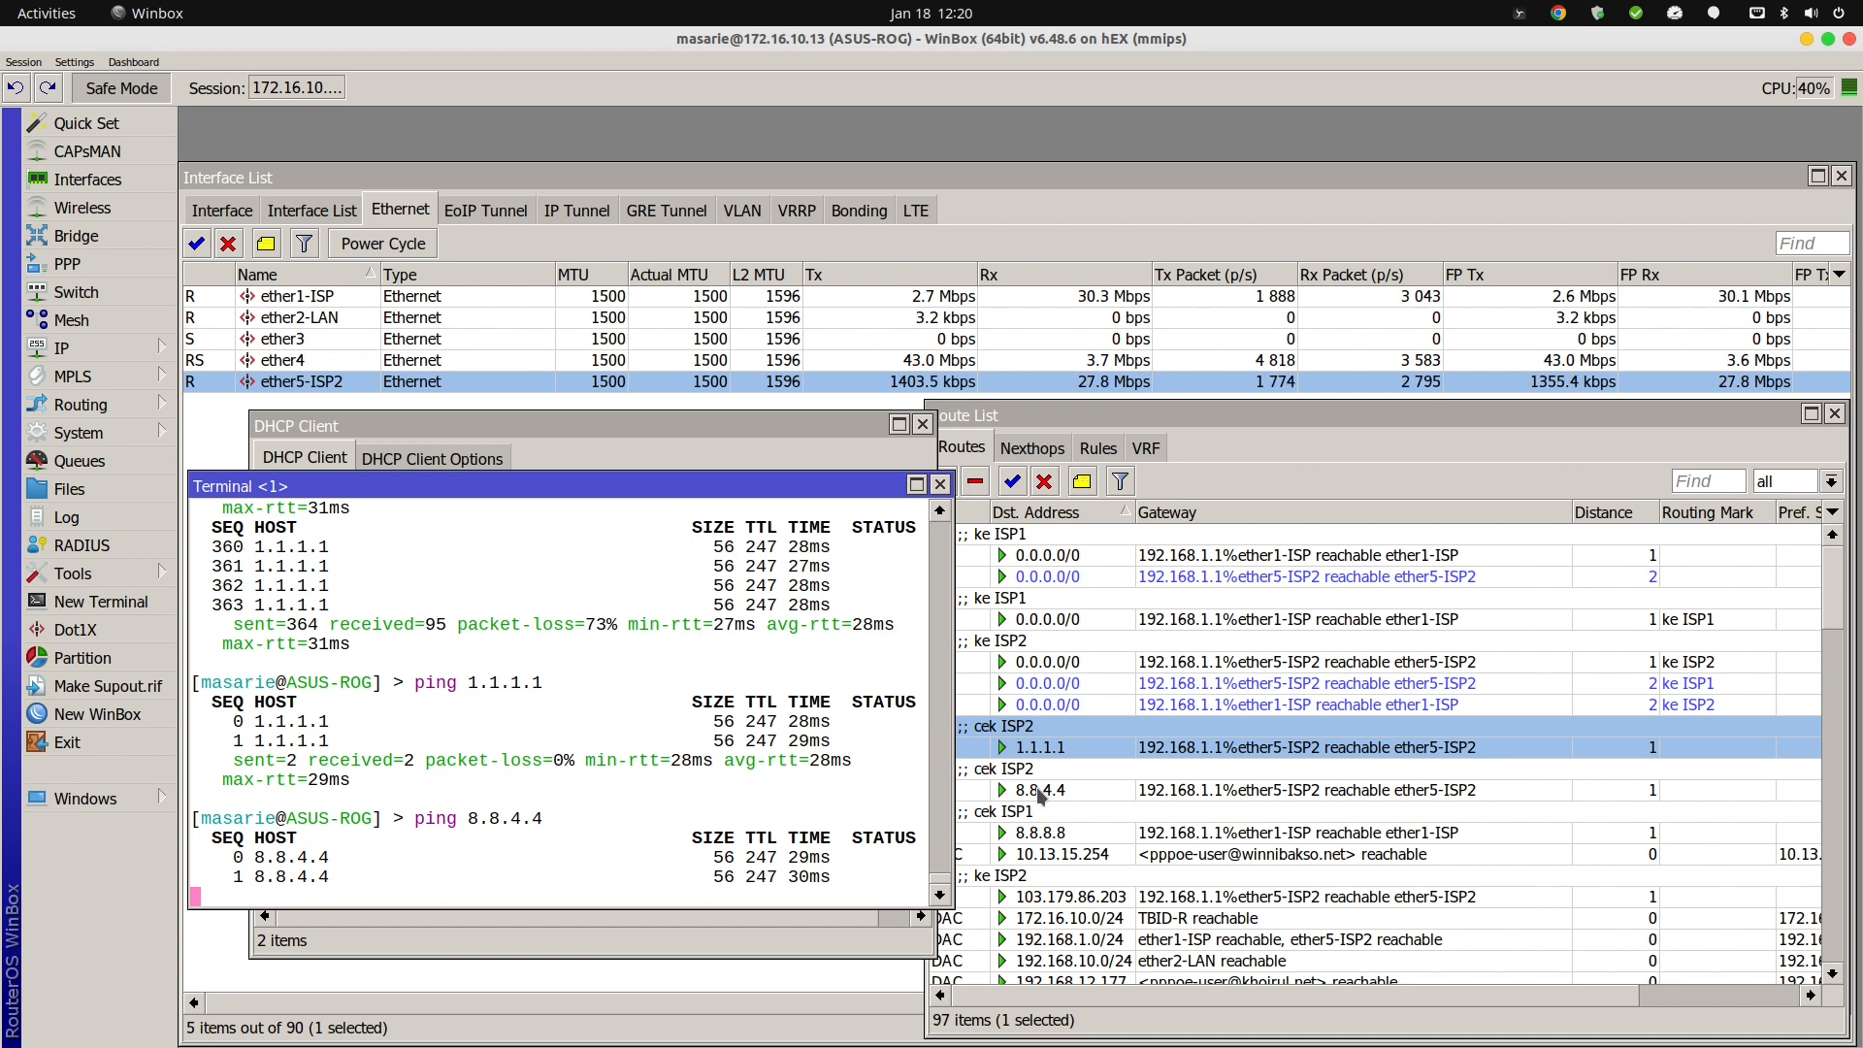
Raise the Ethernet interface list and check live traffic on each row from ether1-ISP to ether5-ISP2.
left_click(980, 384)
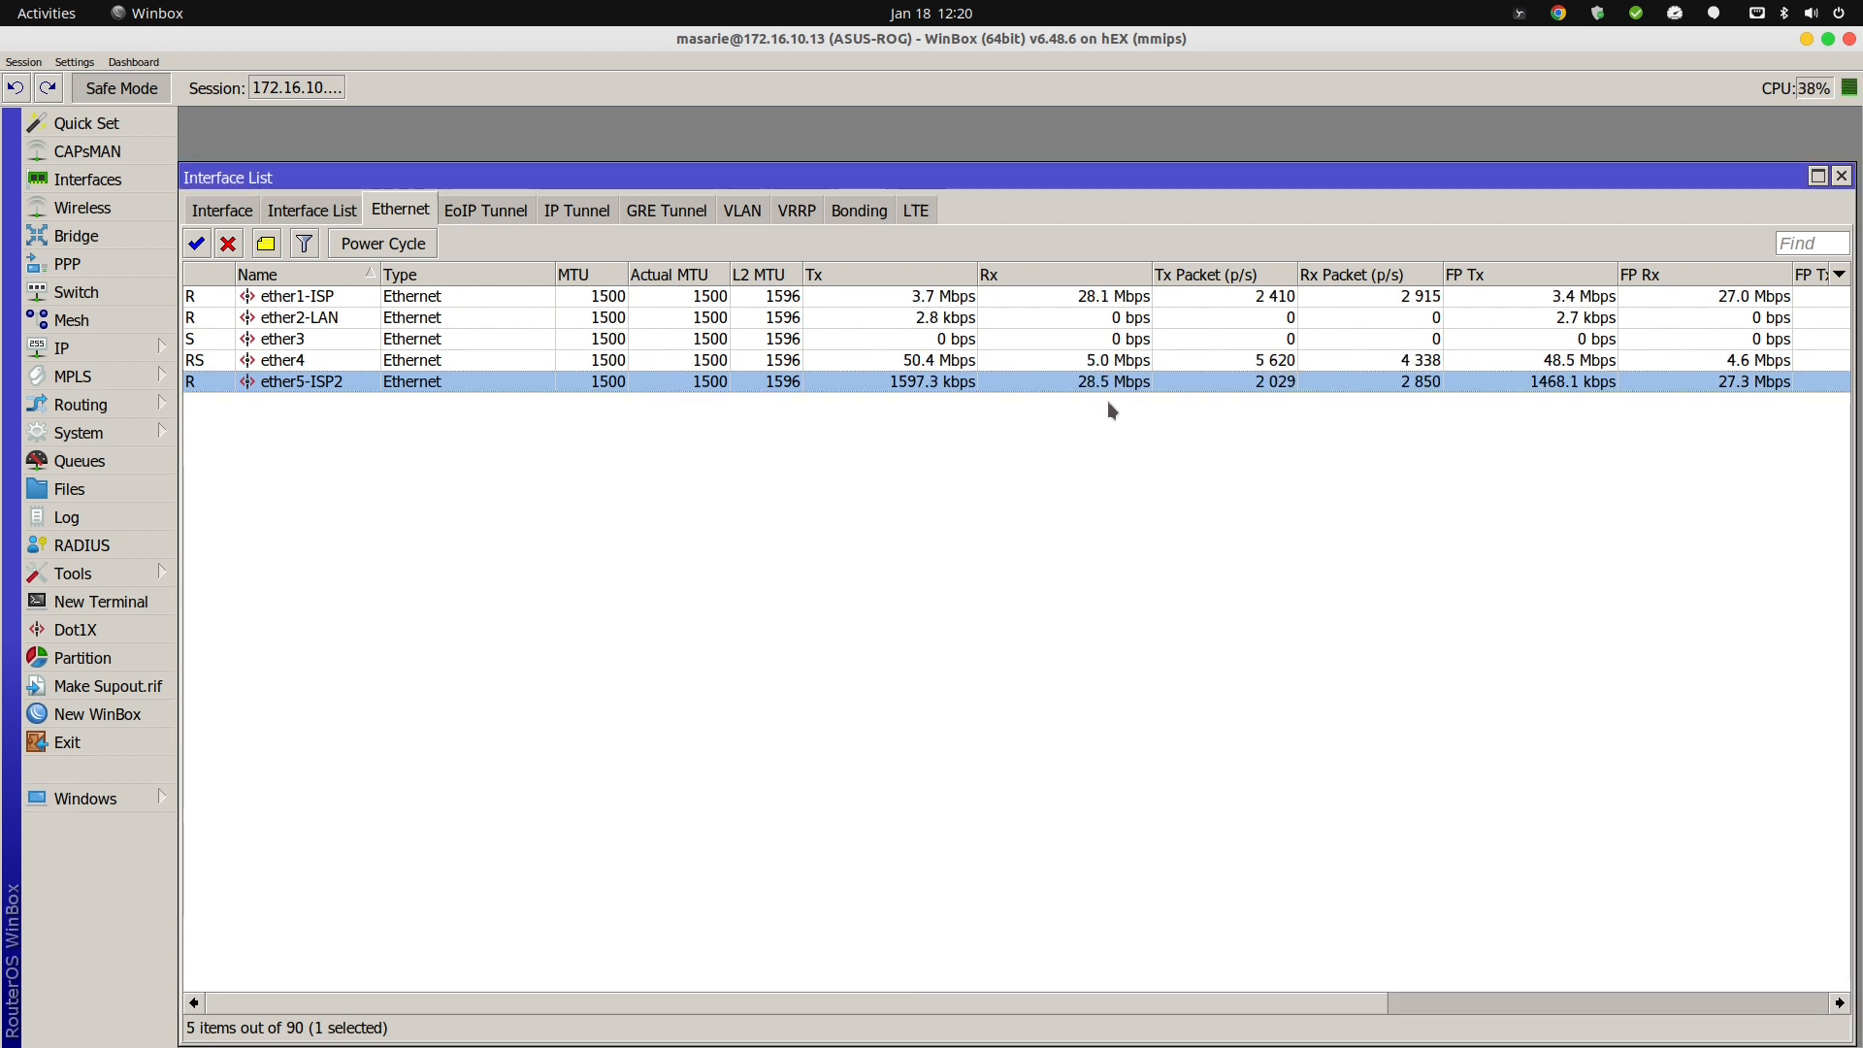
left_click(1029, 363)
left_click(1022, 382)
mouse_move(1053, 1043)
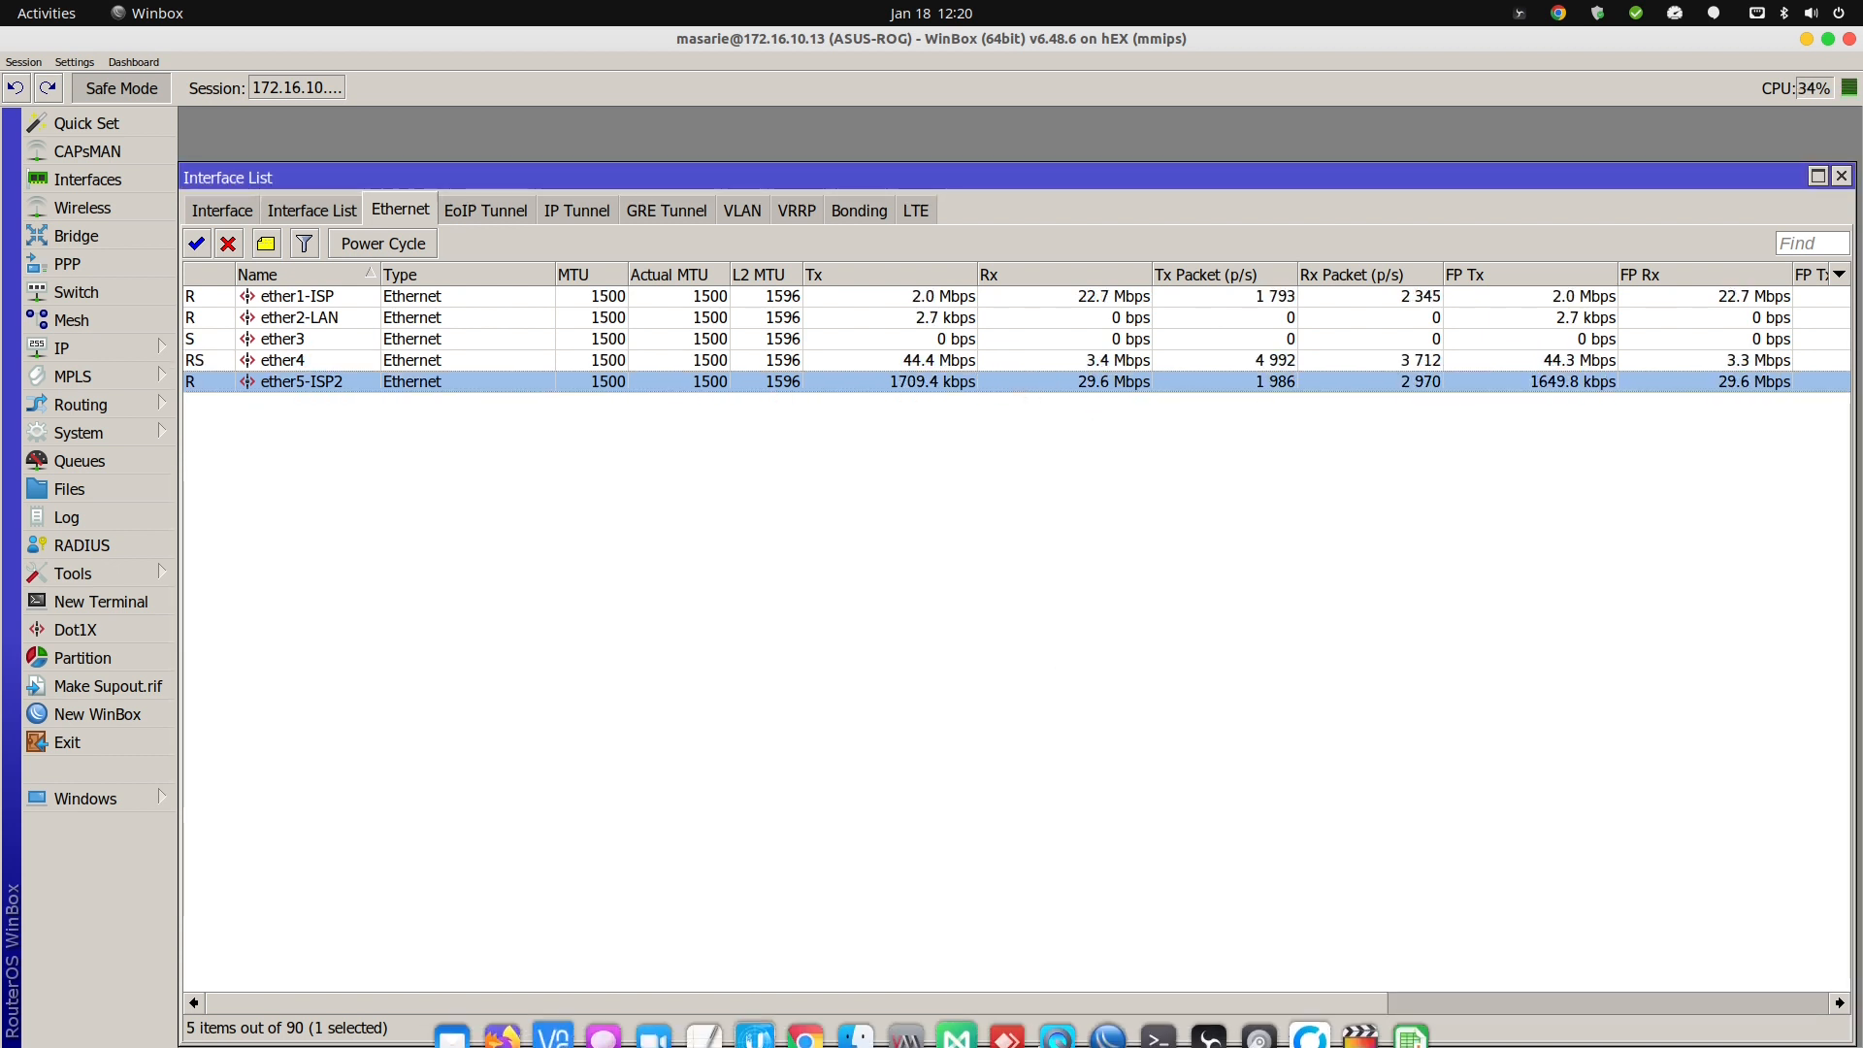
left_click(899, 360)
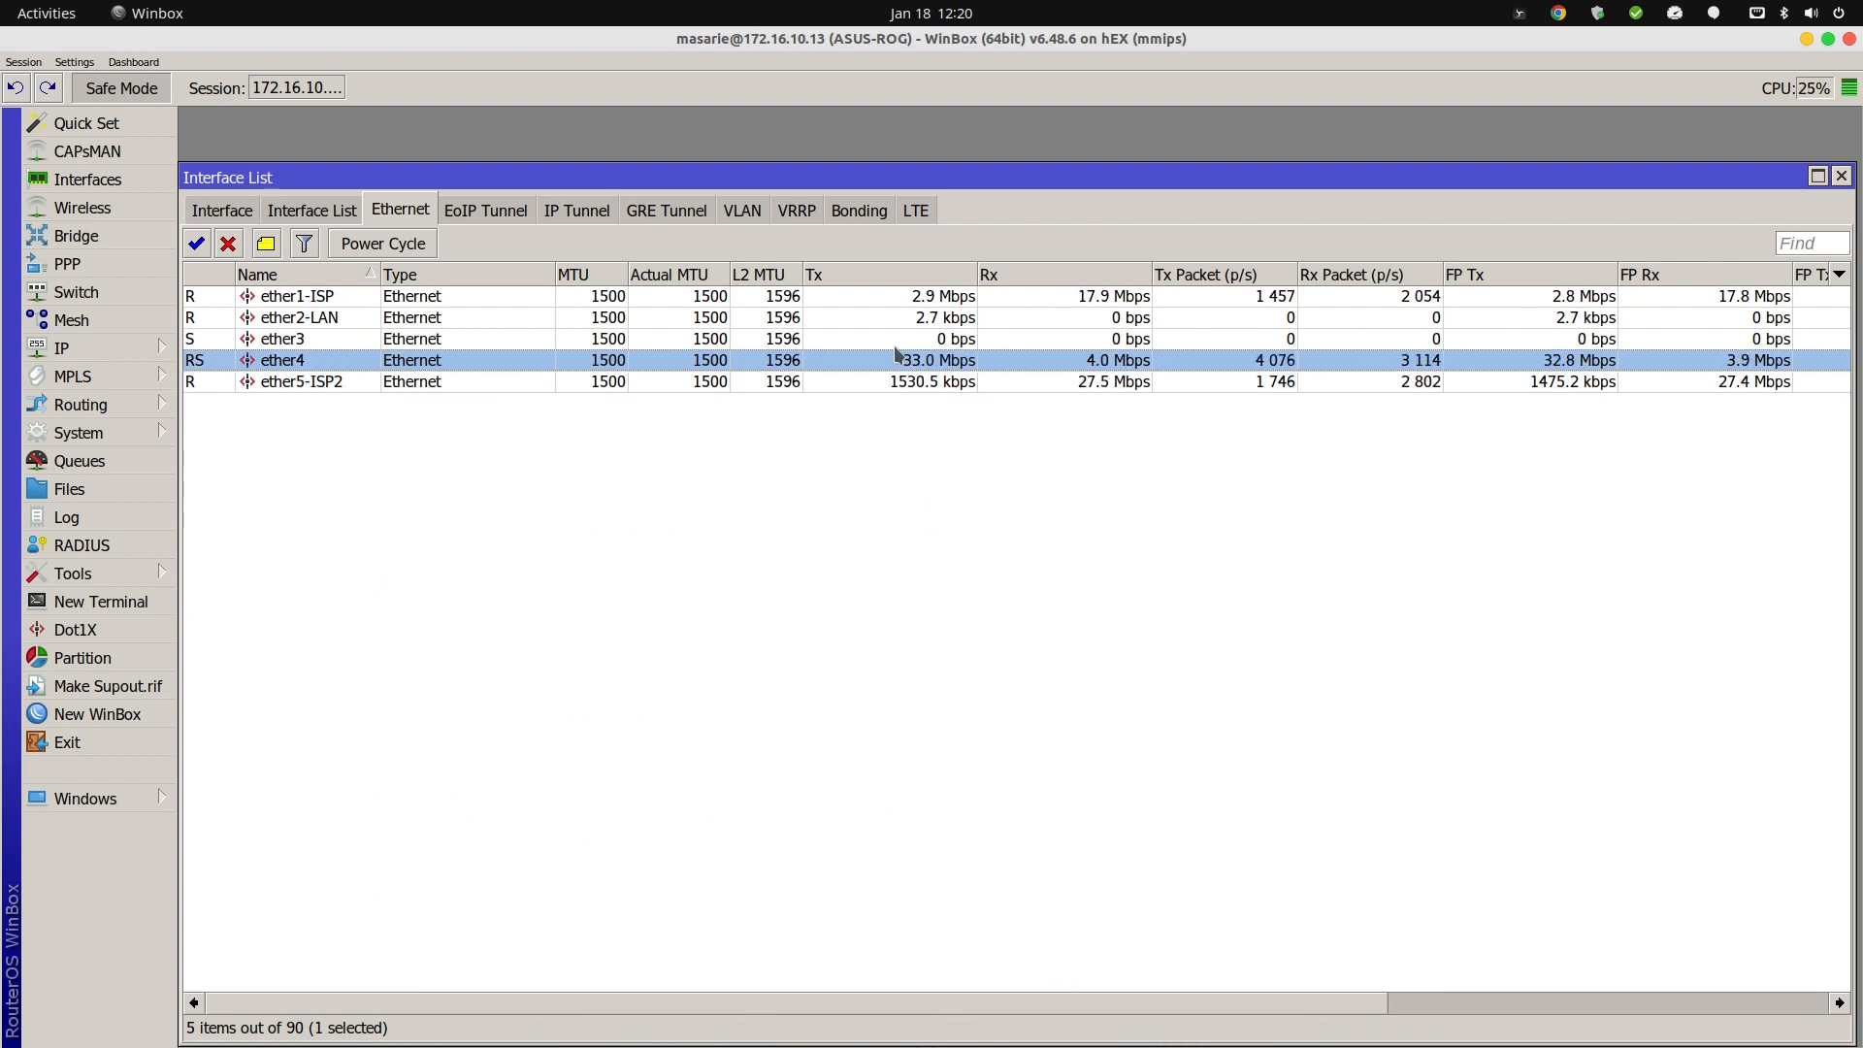
left_click(890, 317)
left_click(888, 295)
left_click(884, 336)
left_click(883, 381)
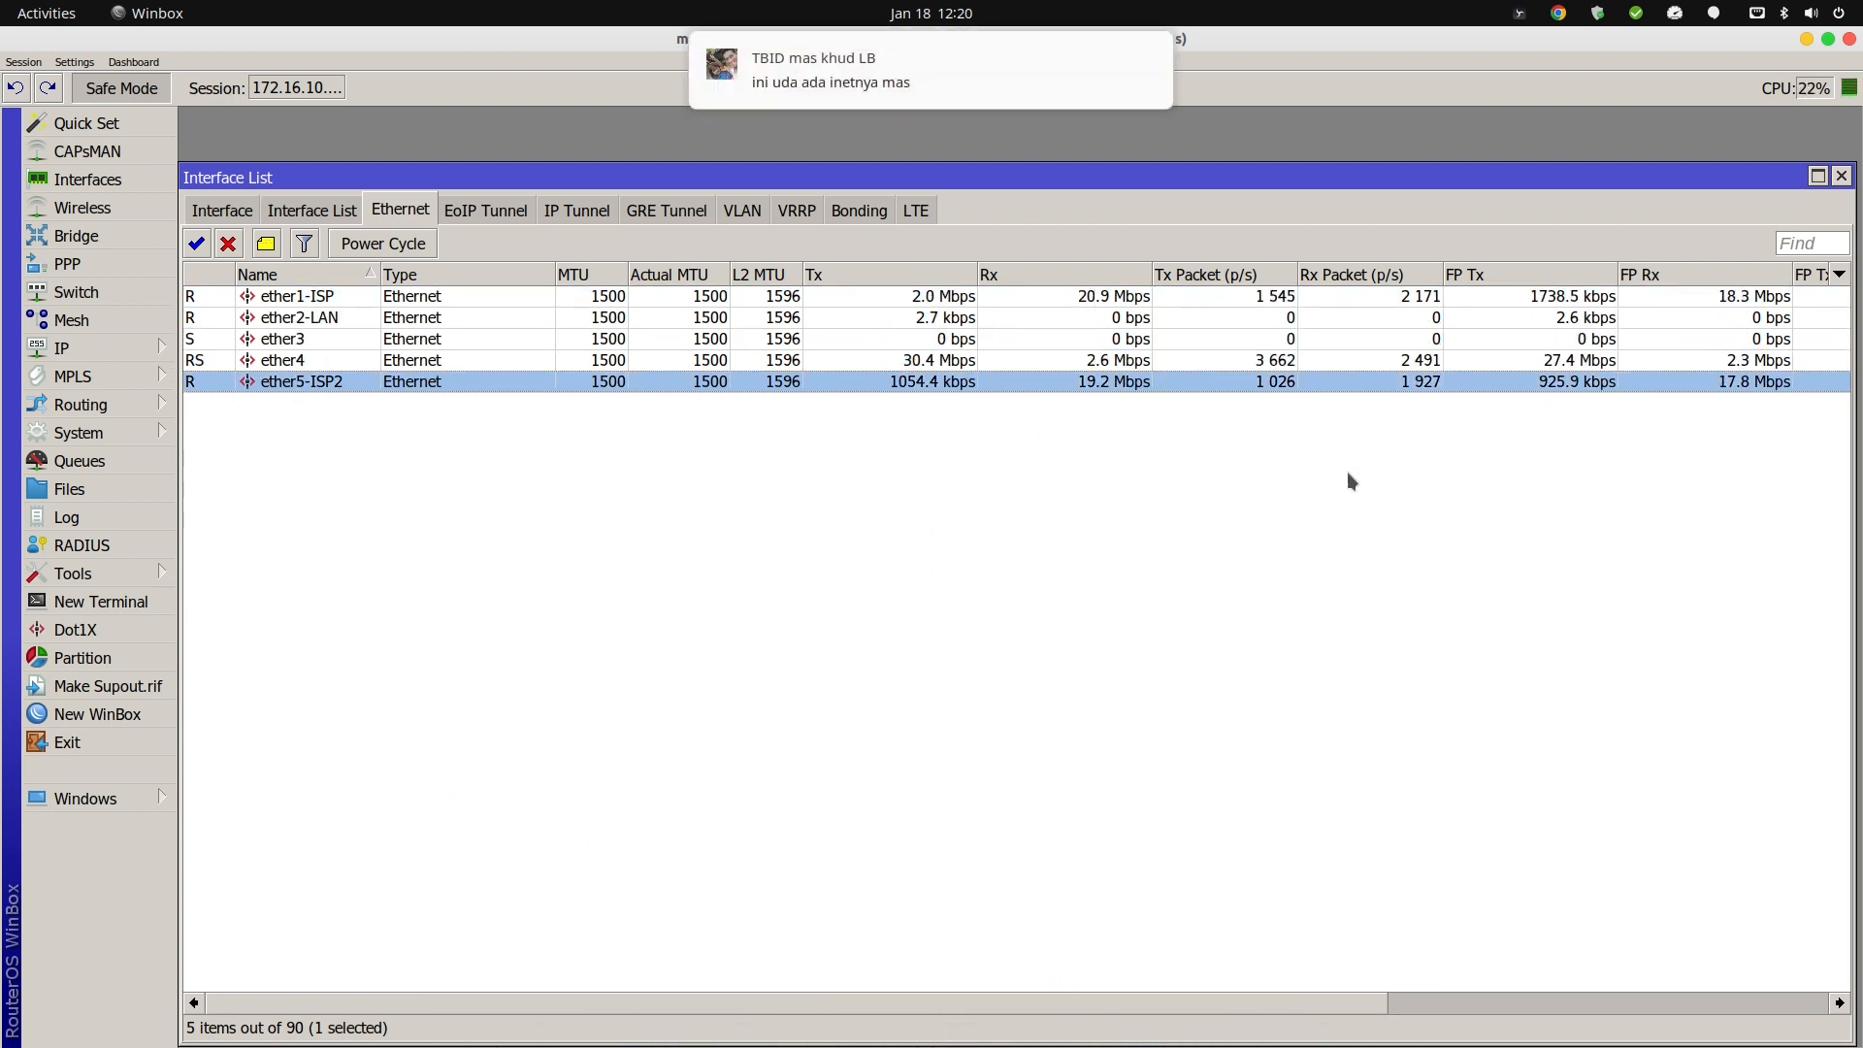
key("alt+Tab")
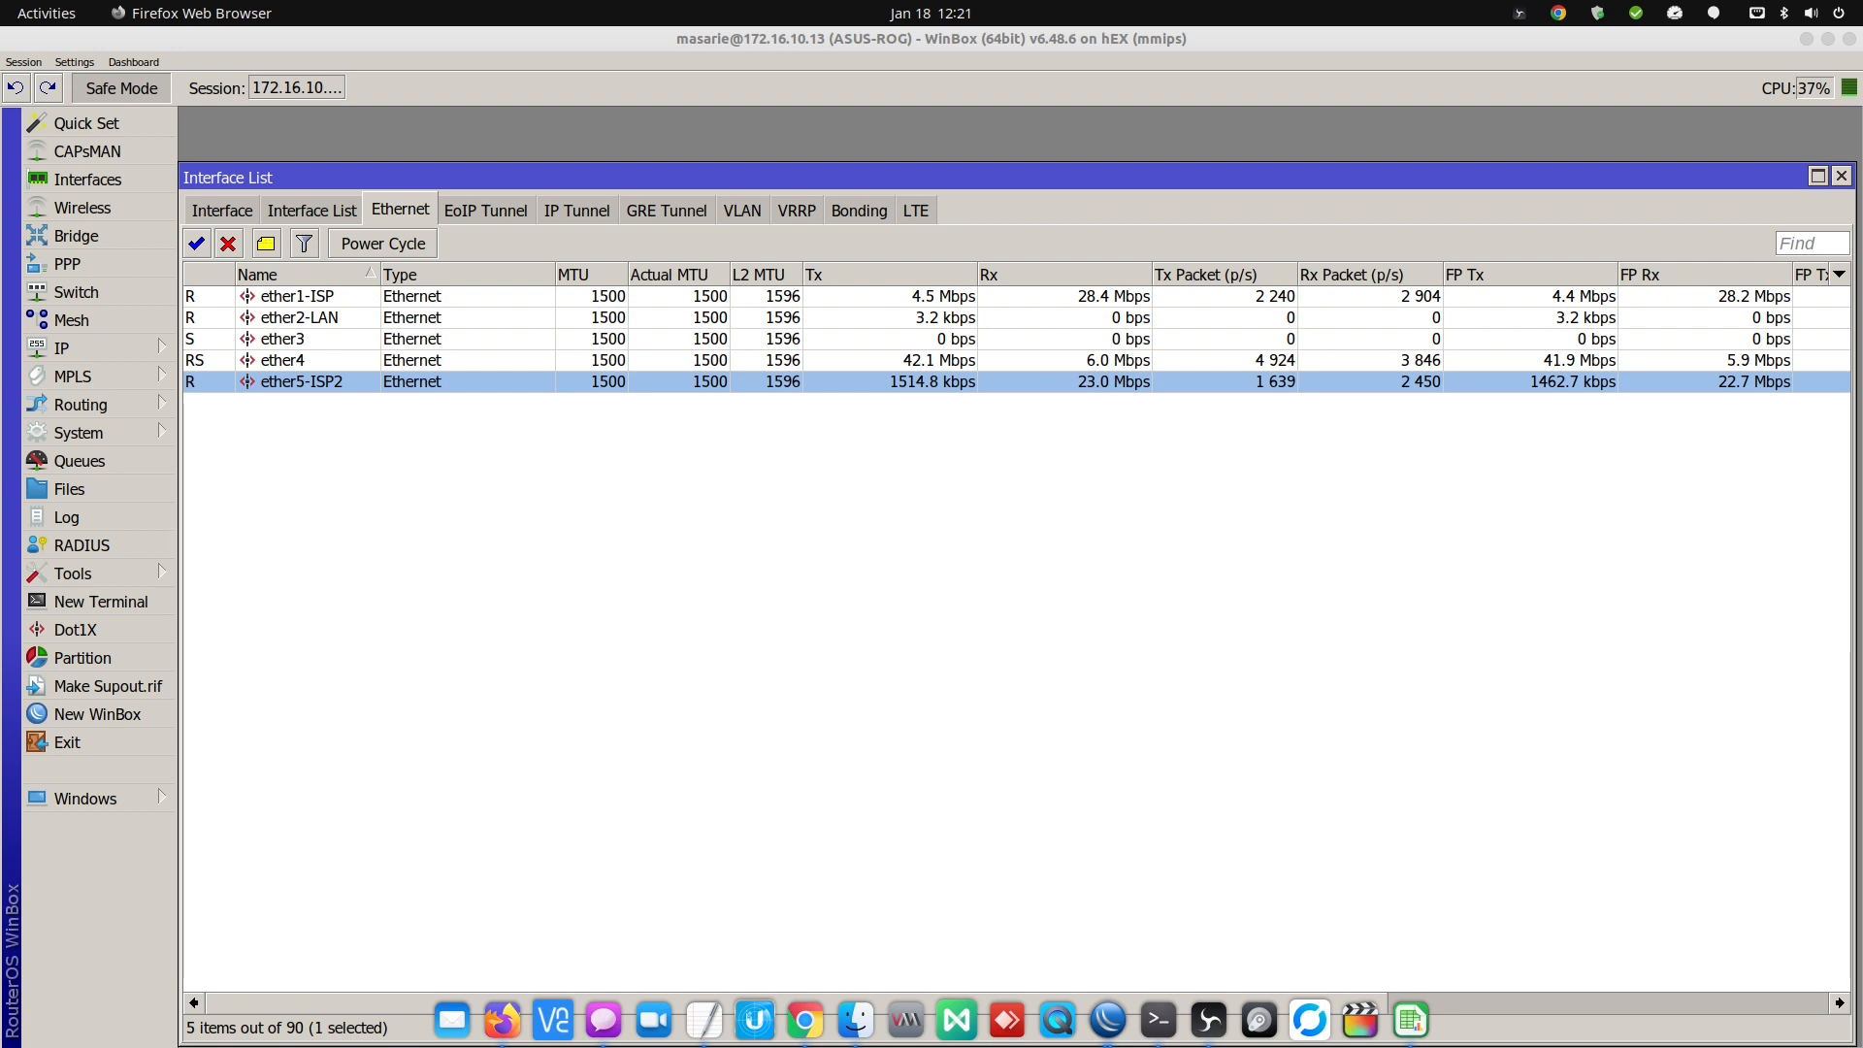
left_click(73, 572)
Replace the sender name in the Email settings From field.
left_click(242, 547)
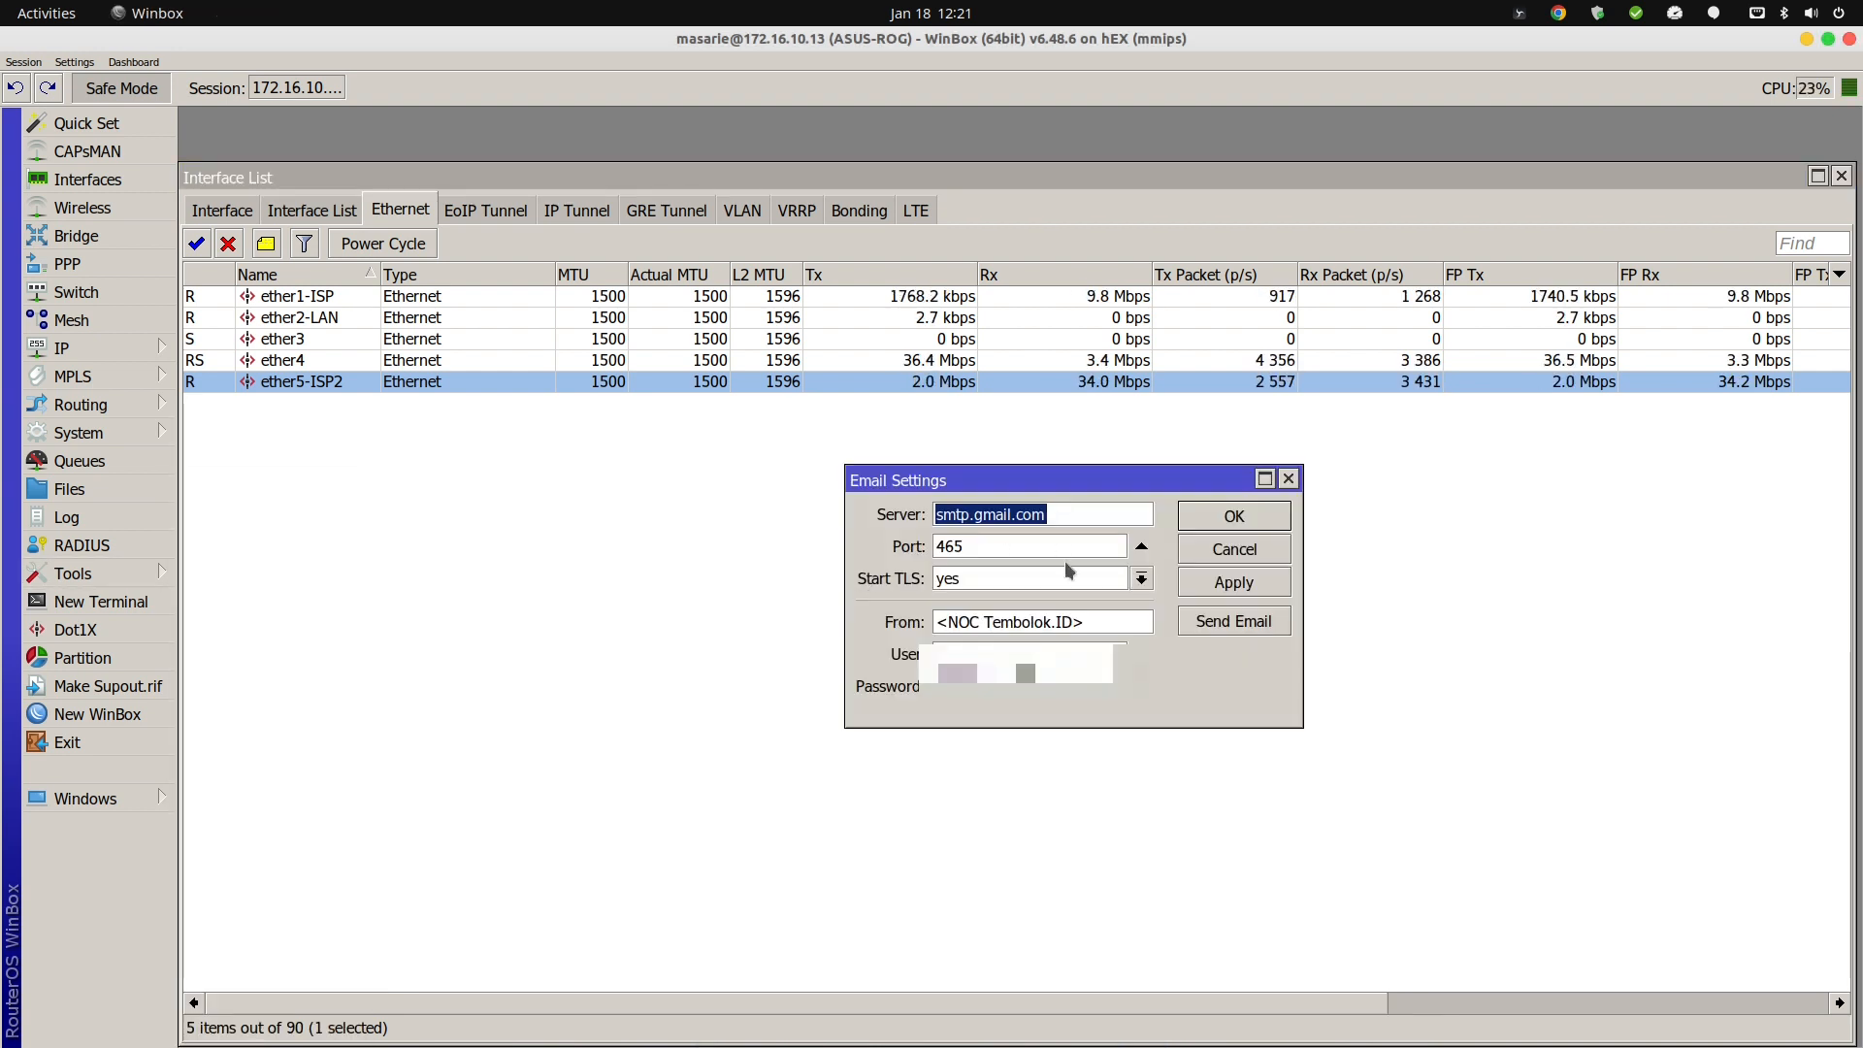
left_click_drag(1073, 622, 985, 622)
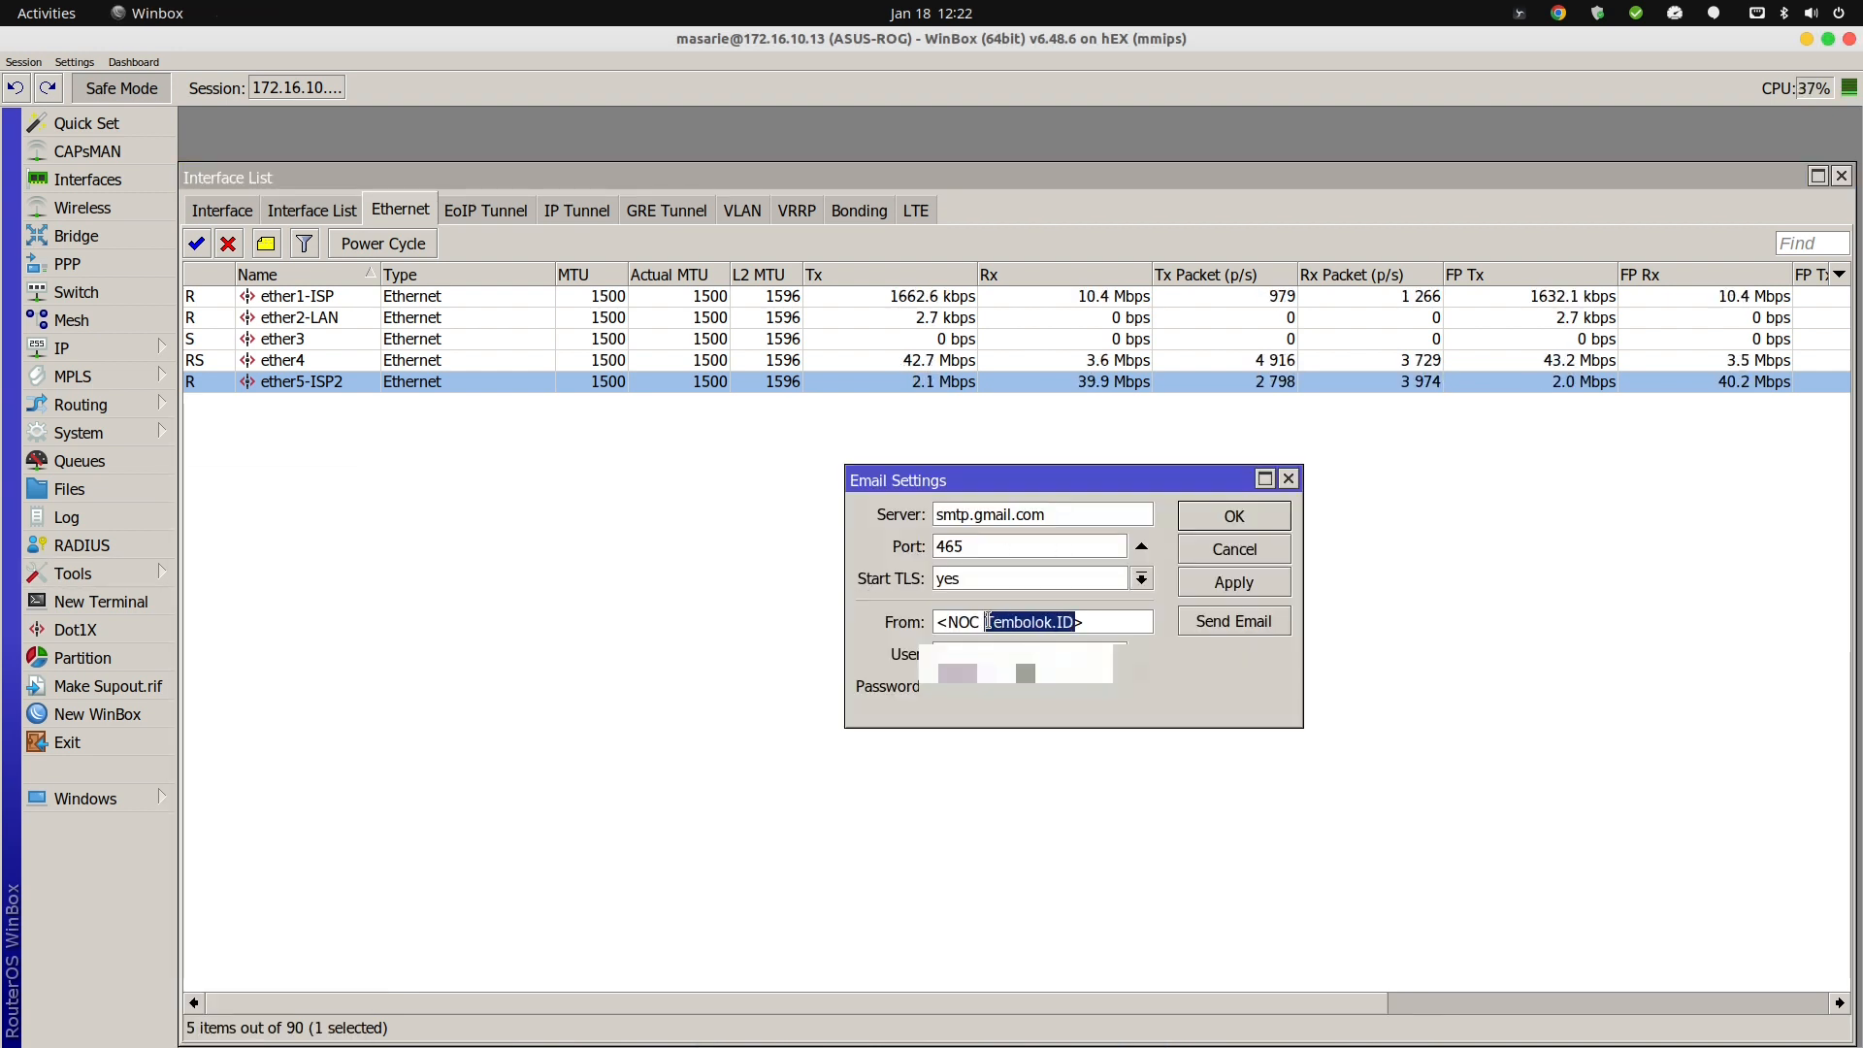
type("mas khud>")
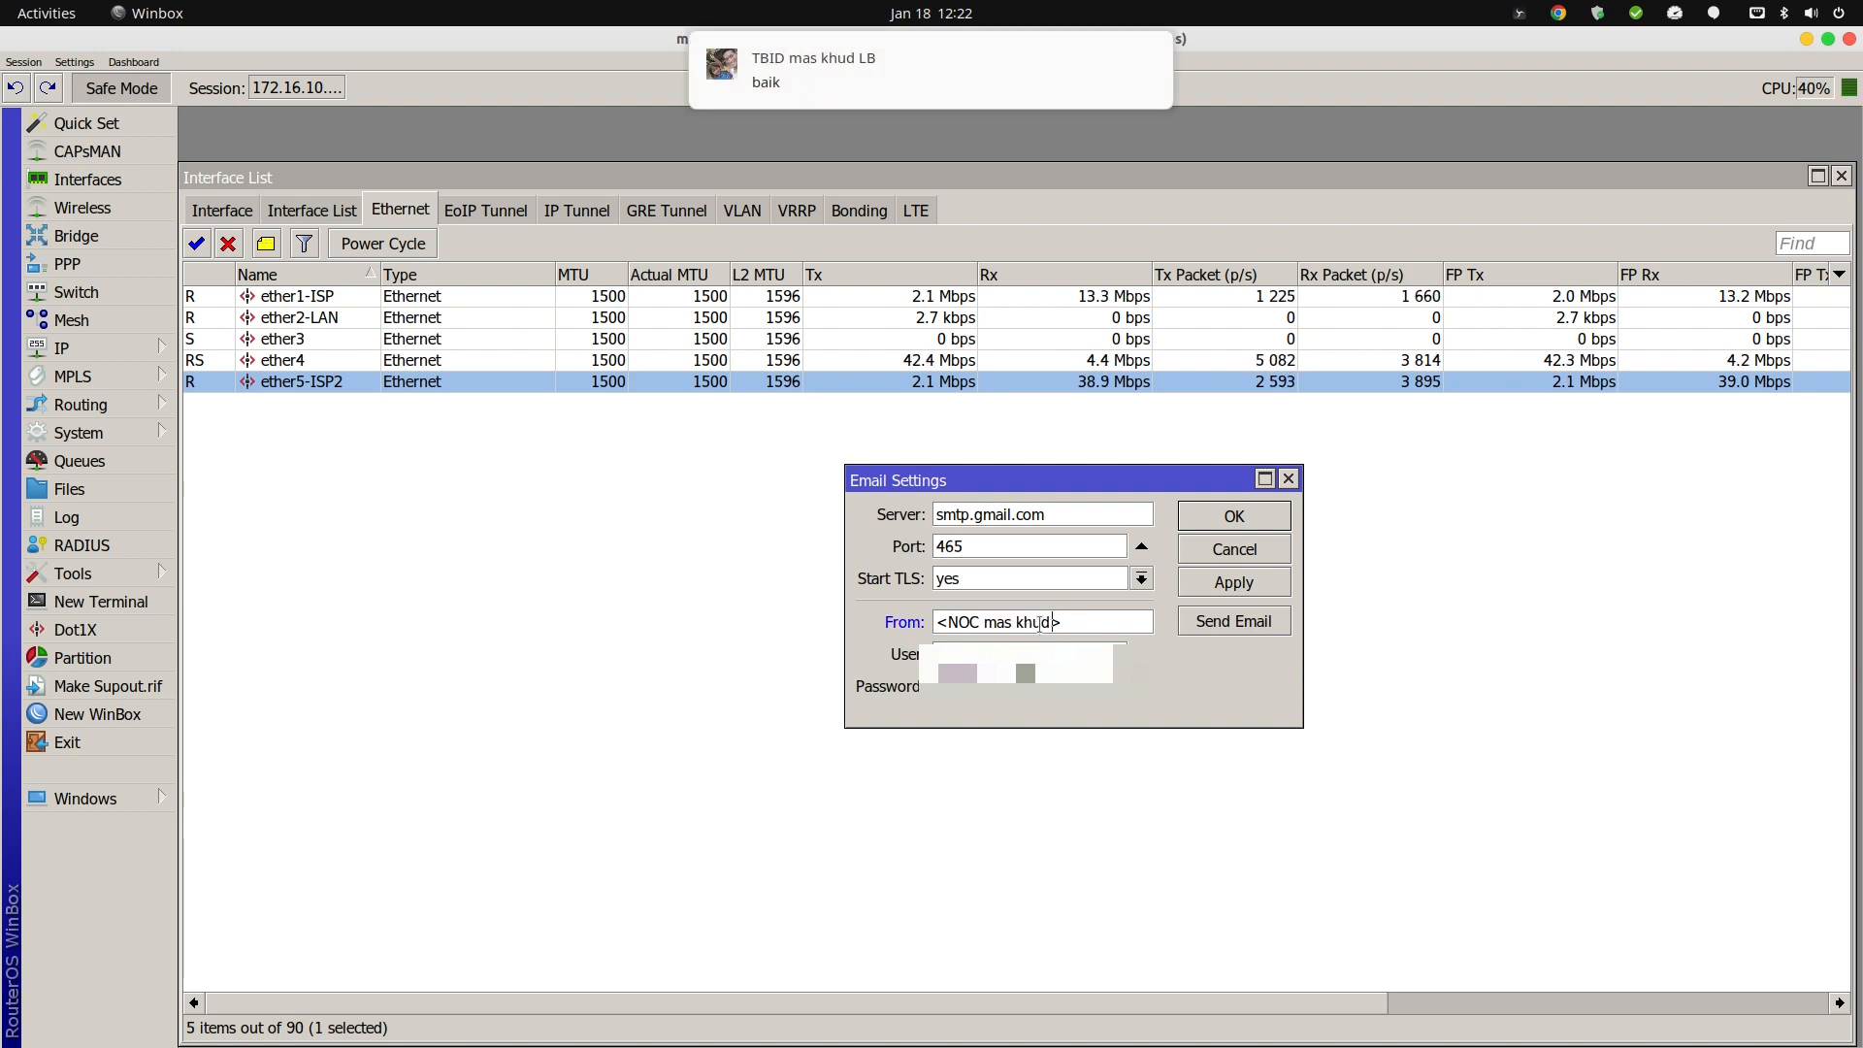
left_click_drag(1052, 621, 984, 623)
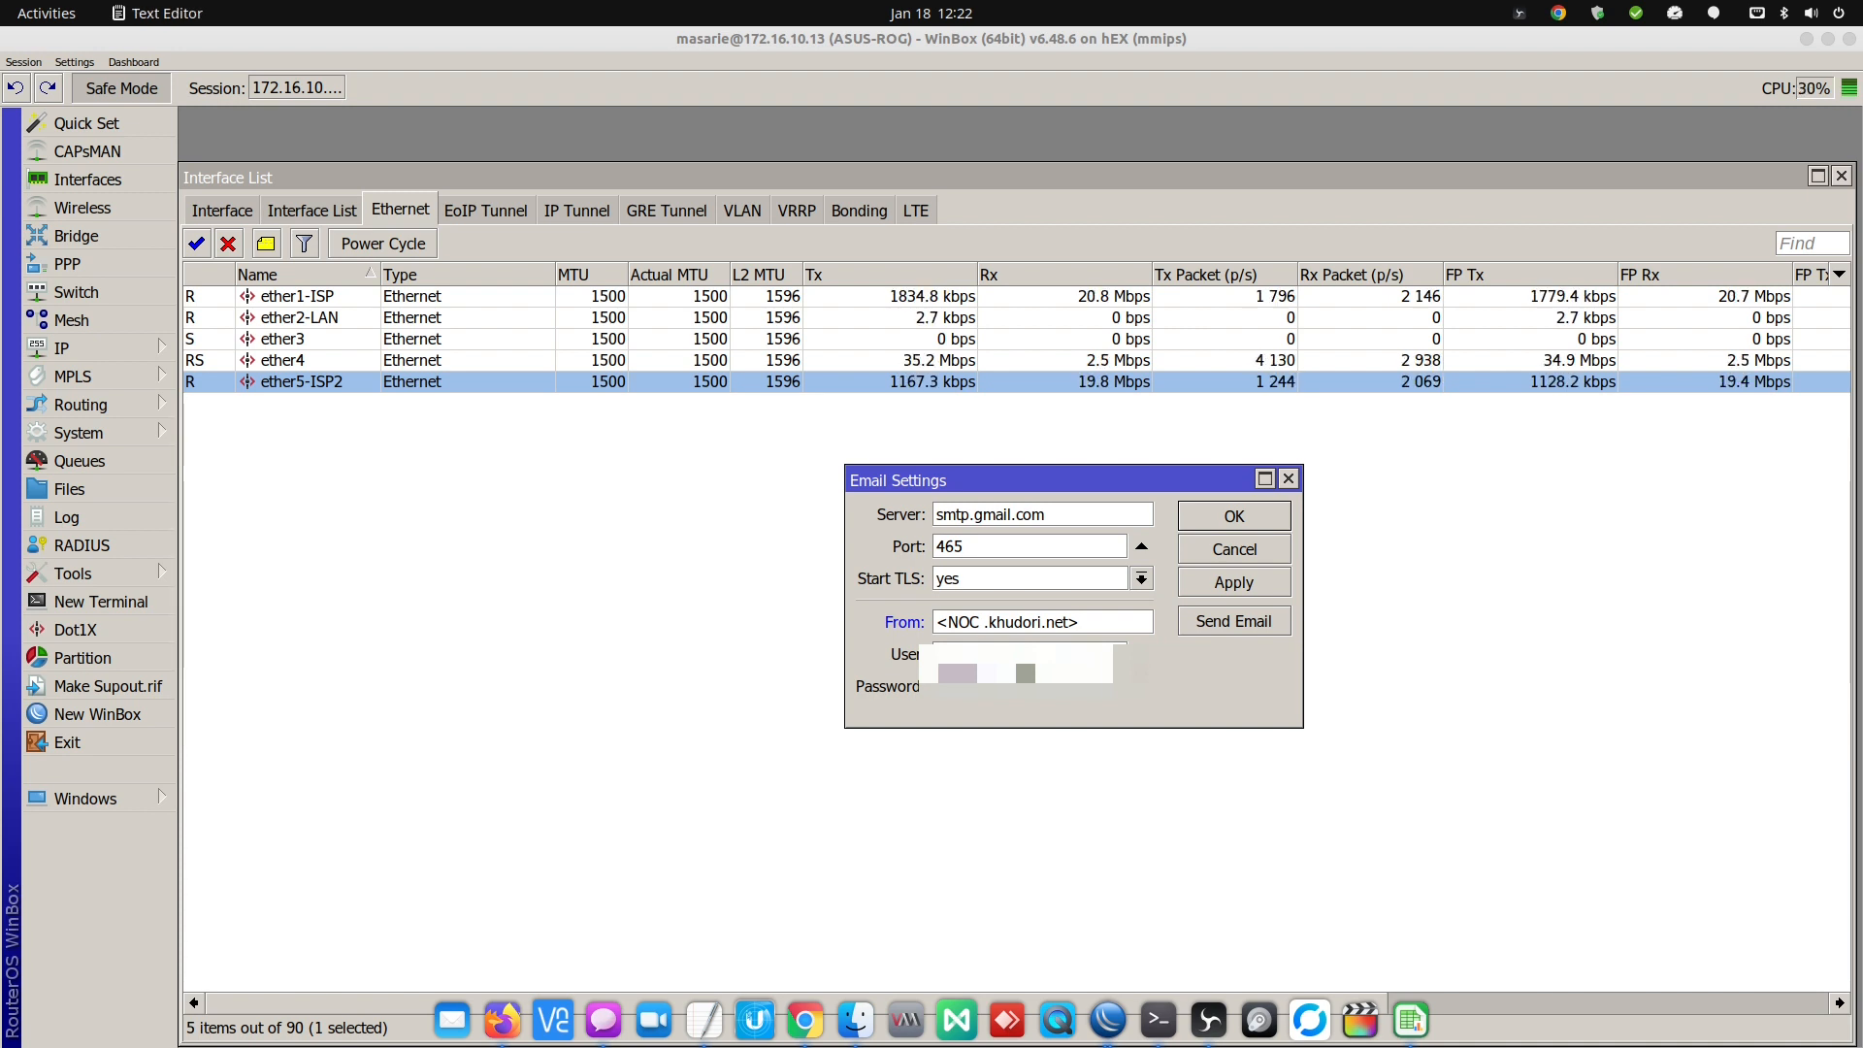
Paste the new account password, then apply and save the email settings.
left_click(1085, 683)
left_click_drag(1084, 683, 973, 709)
key("ctrl+v")
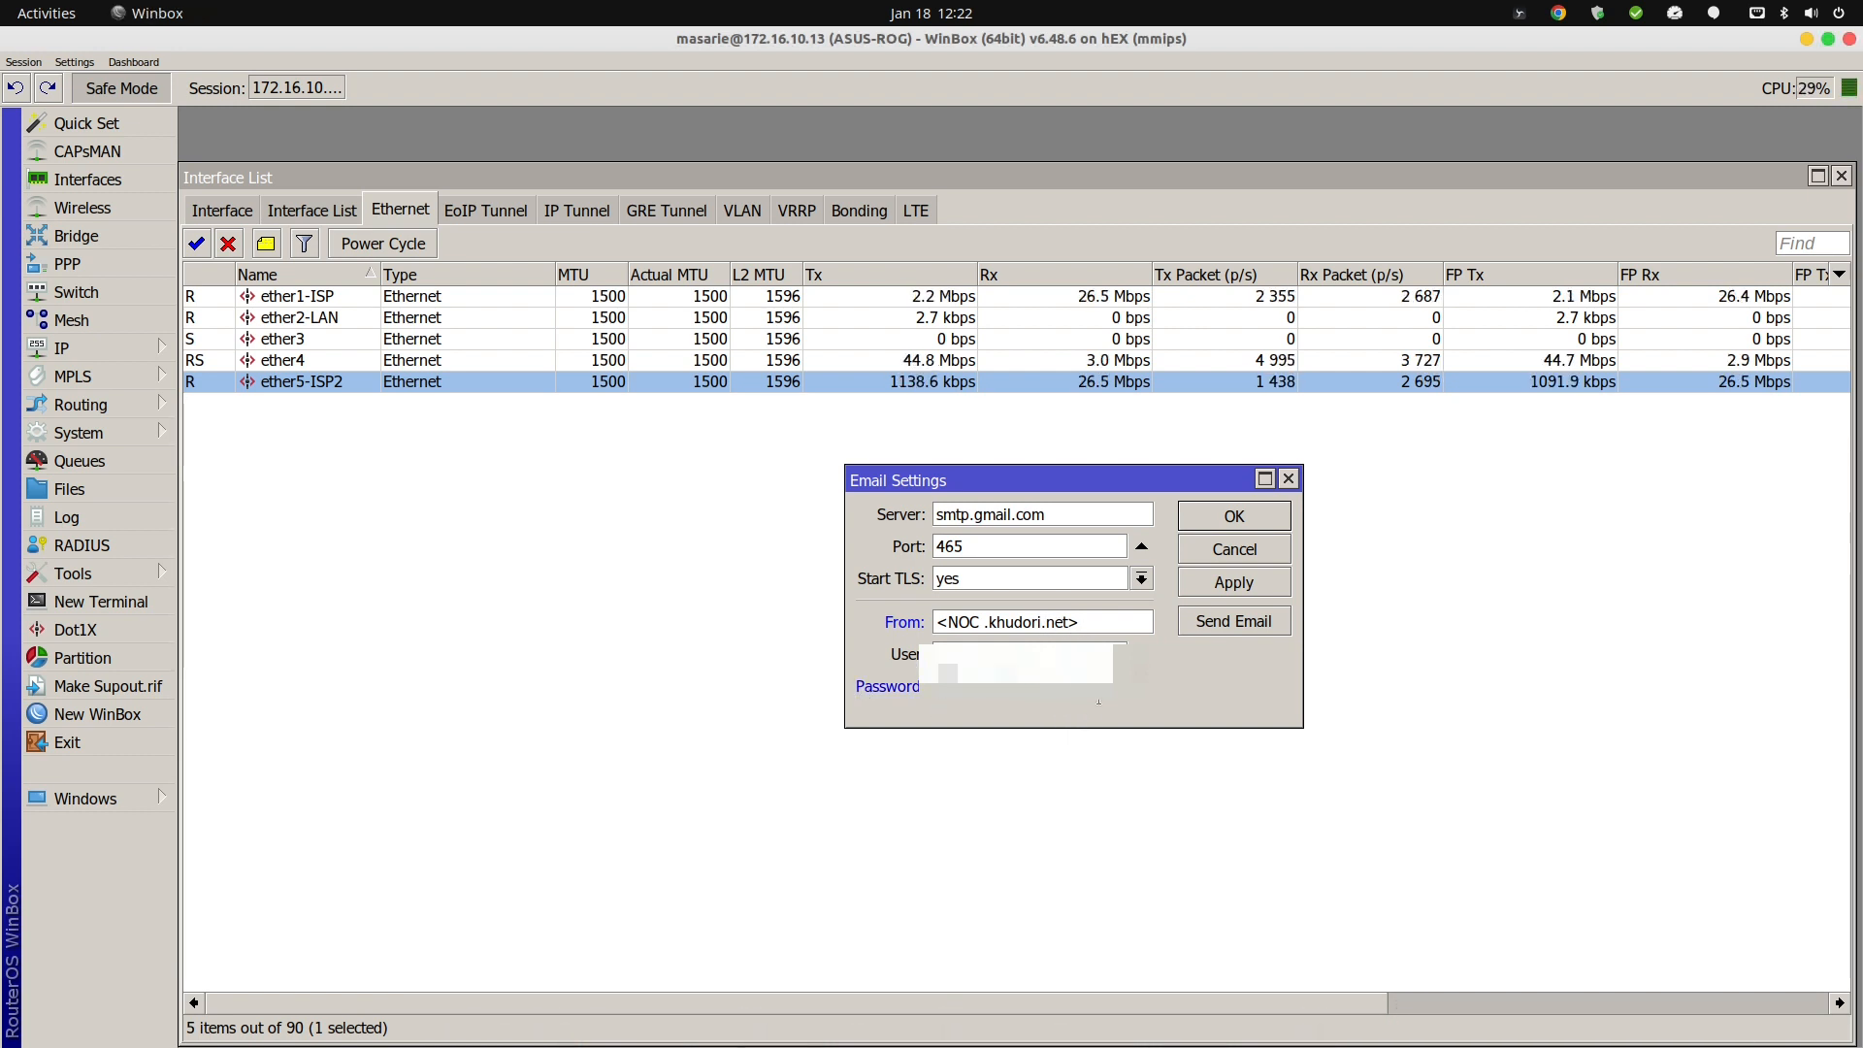
left_click(1230, 583)
left_click(1232, 515)
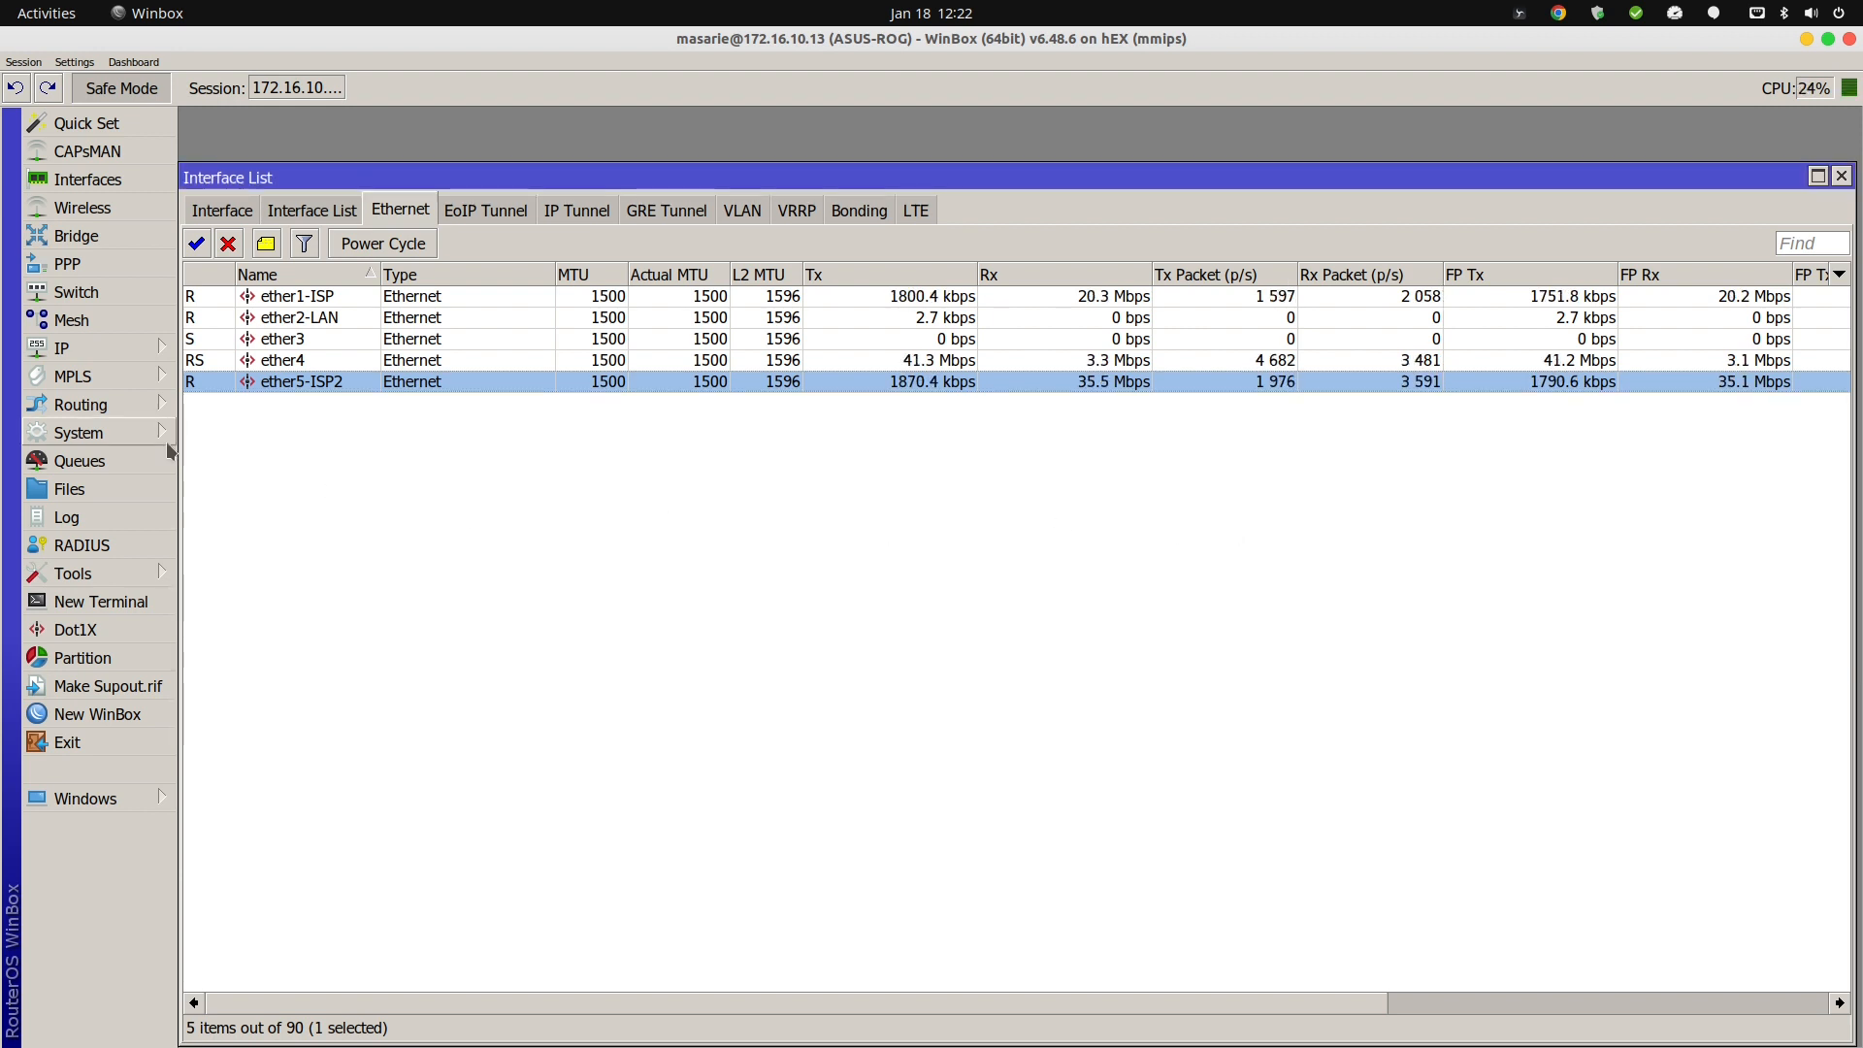
Review the scheduled tasks and open the autobackup-email schedule's settings.
left_click(132, 438)
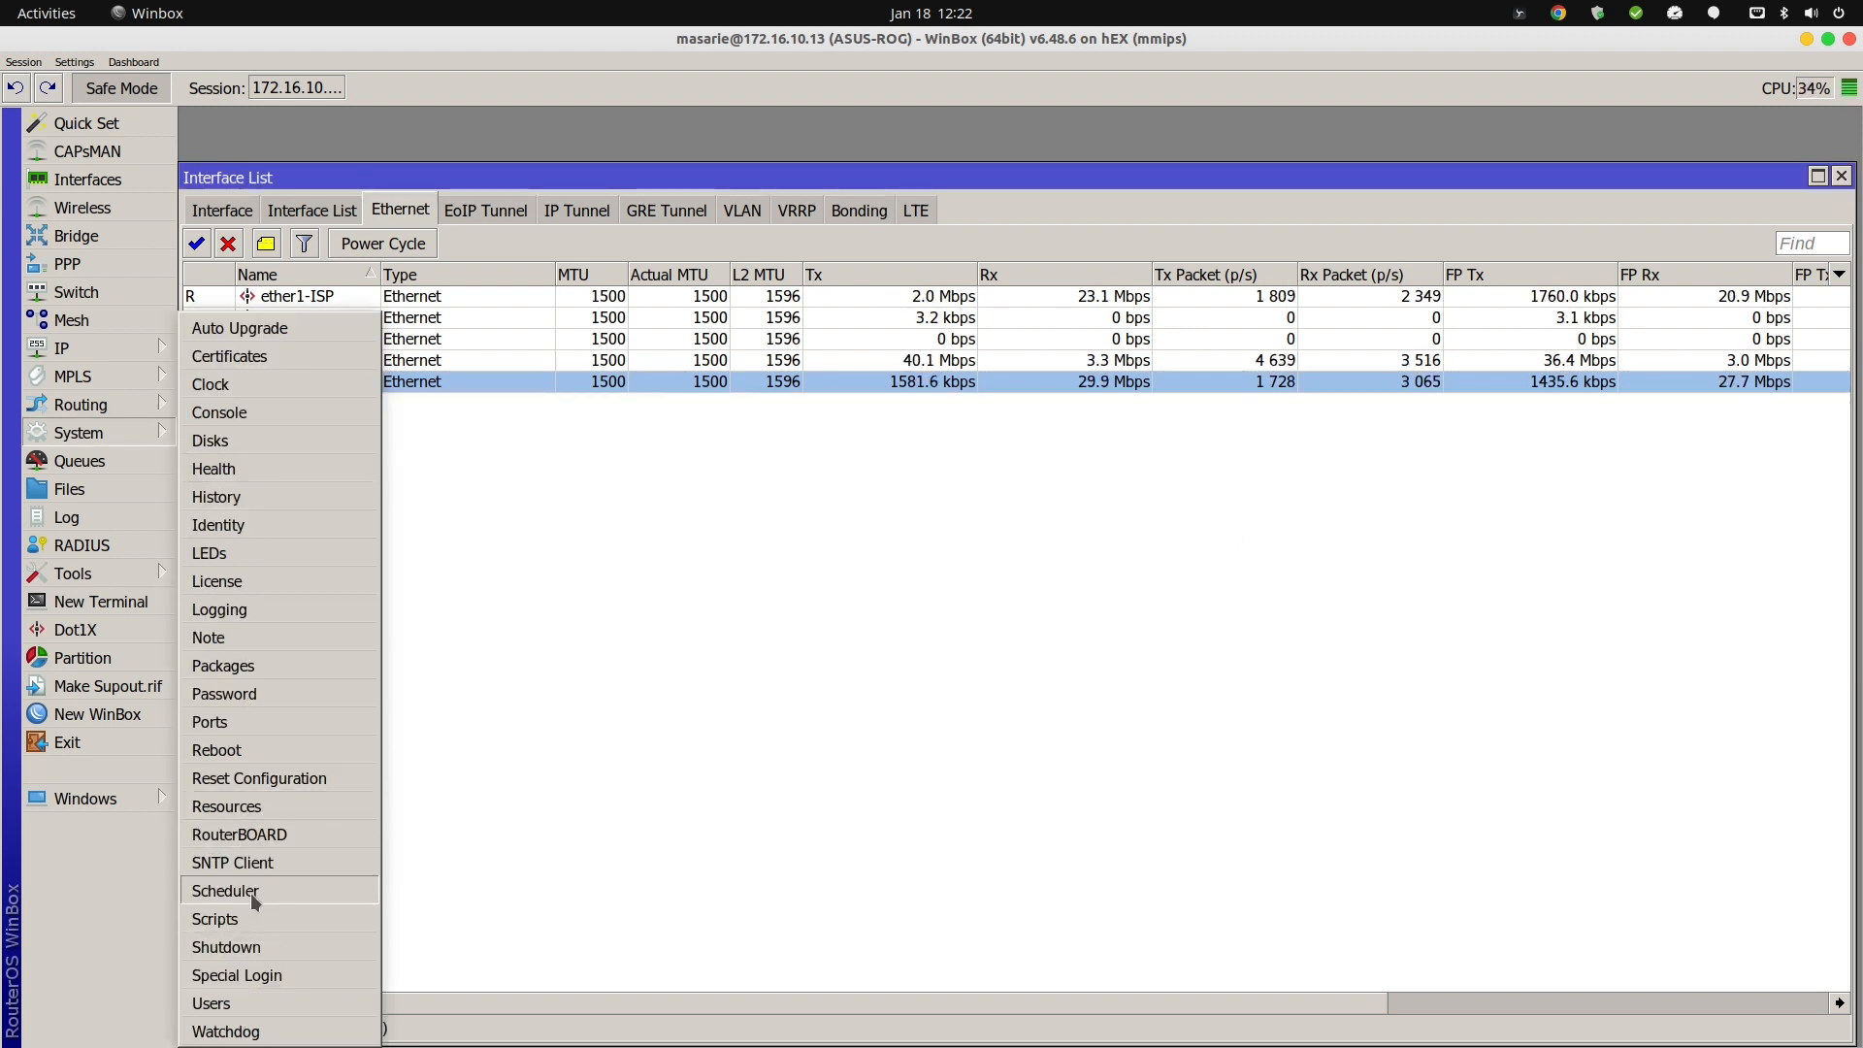
left_click(250, 893)
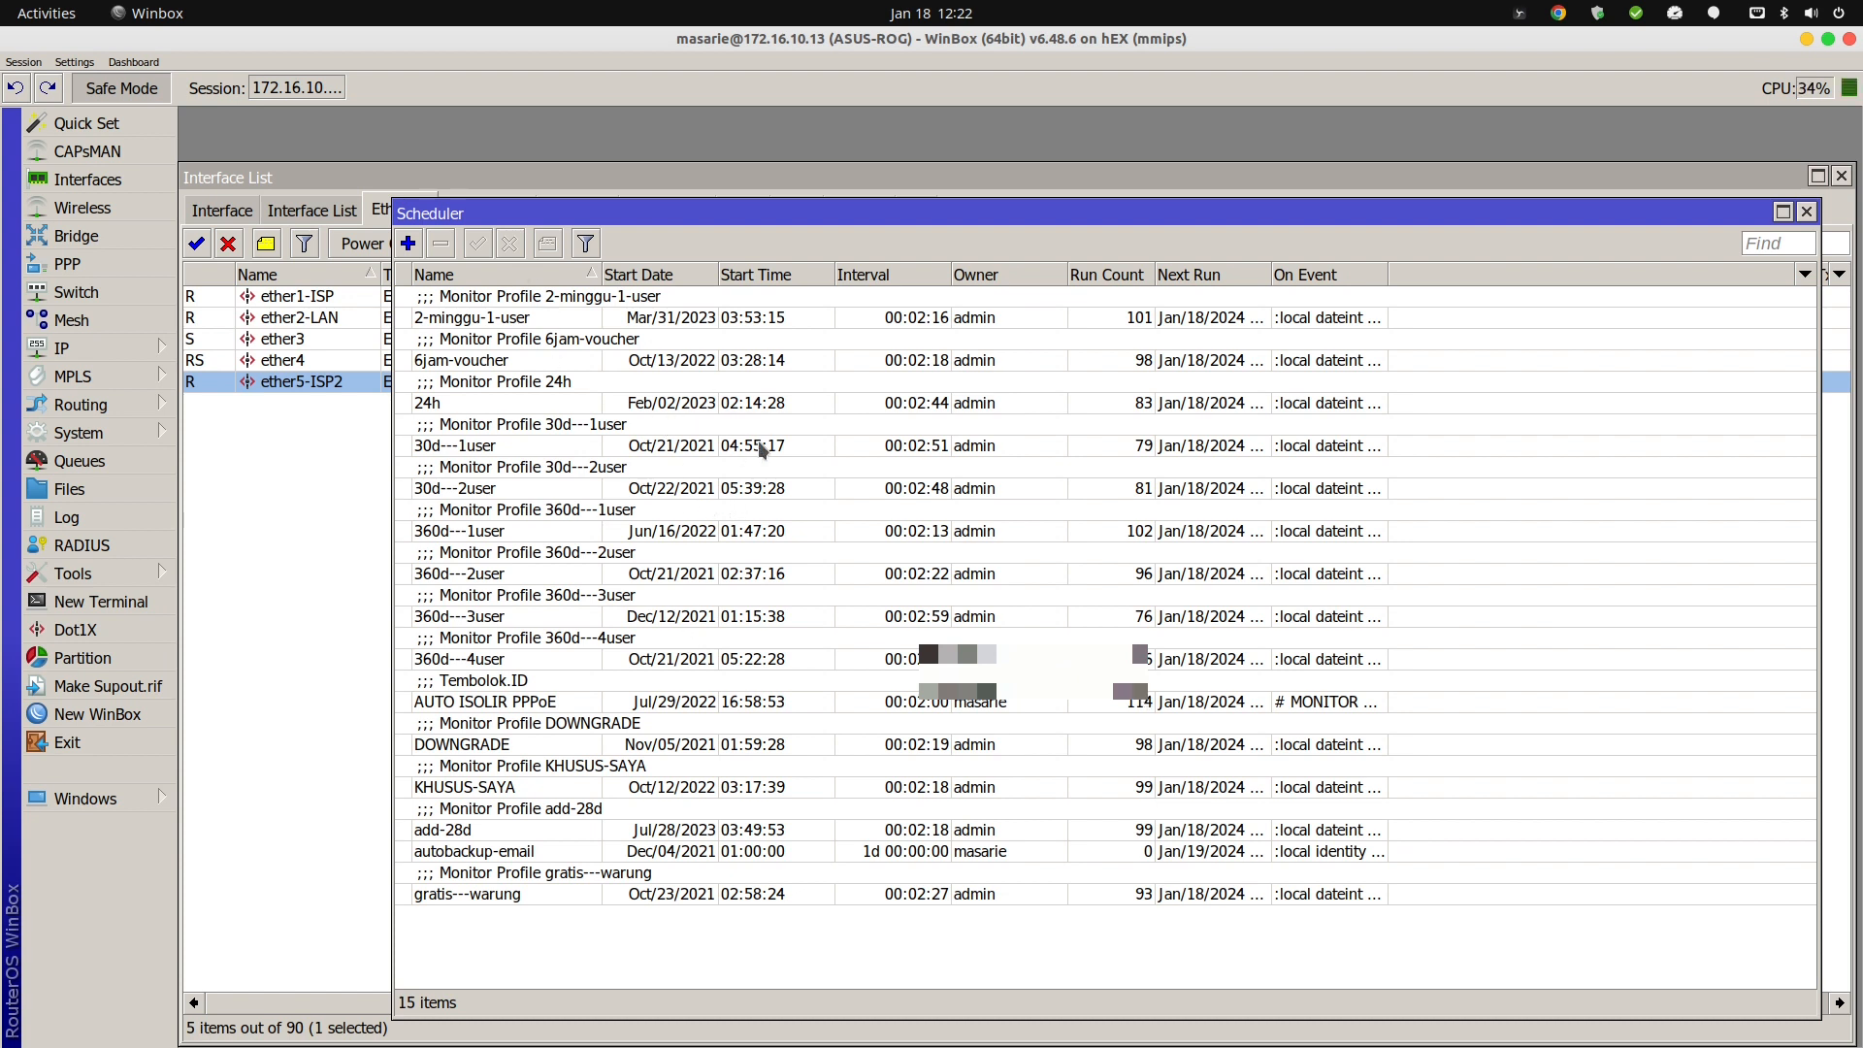
left_click(540, 747)
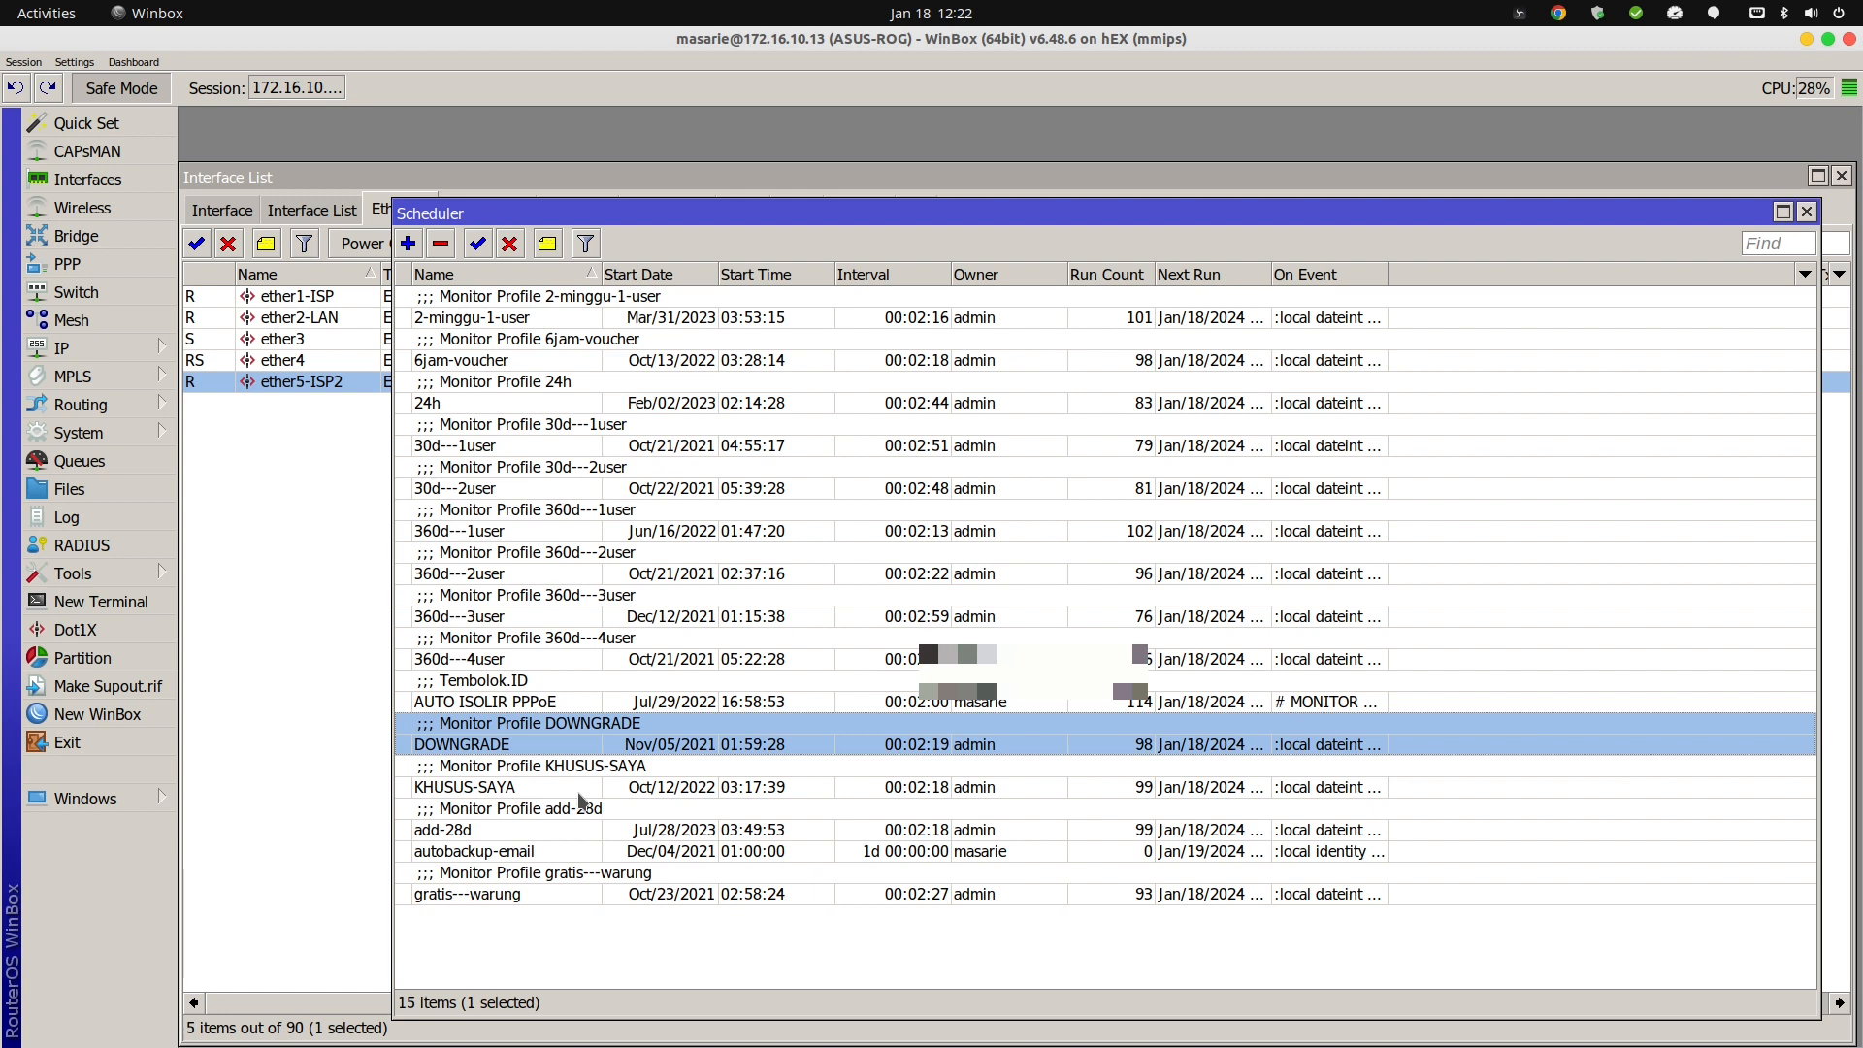
left_click(517, 884)
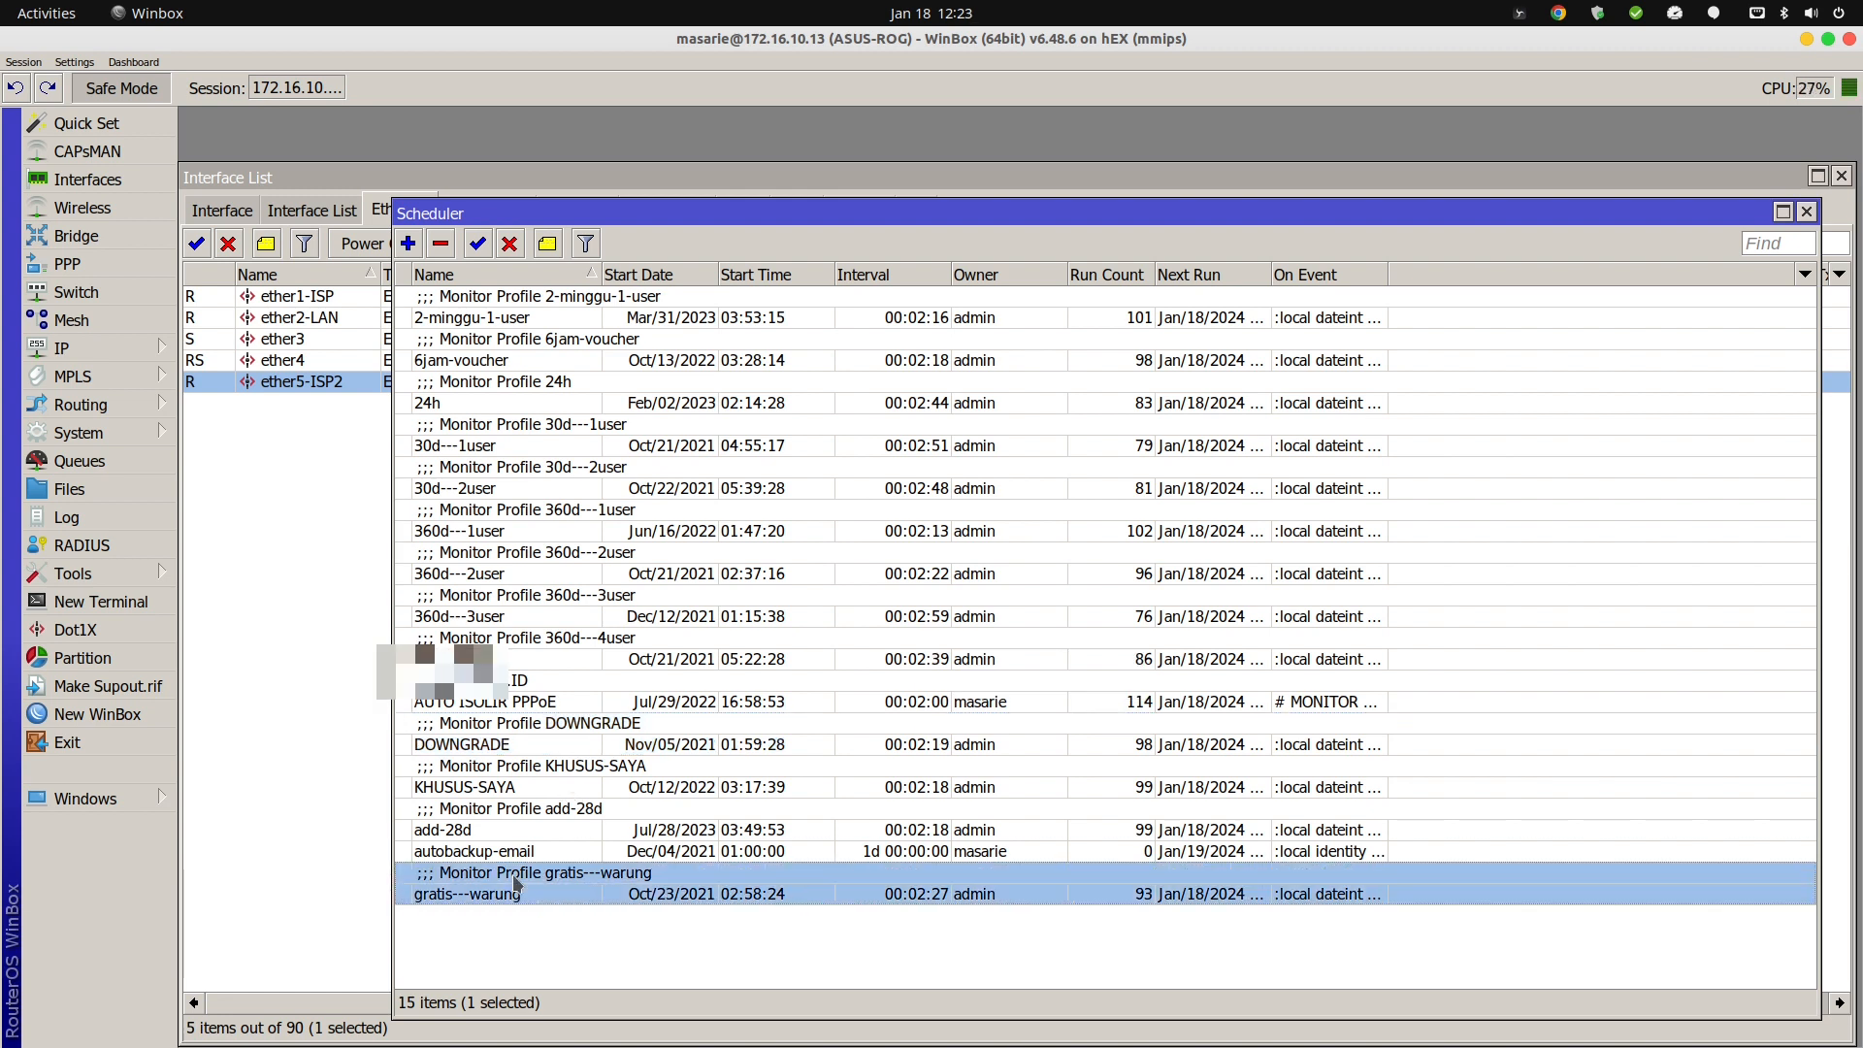
left_click(504, 856)
double_click(509, 853)
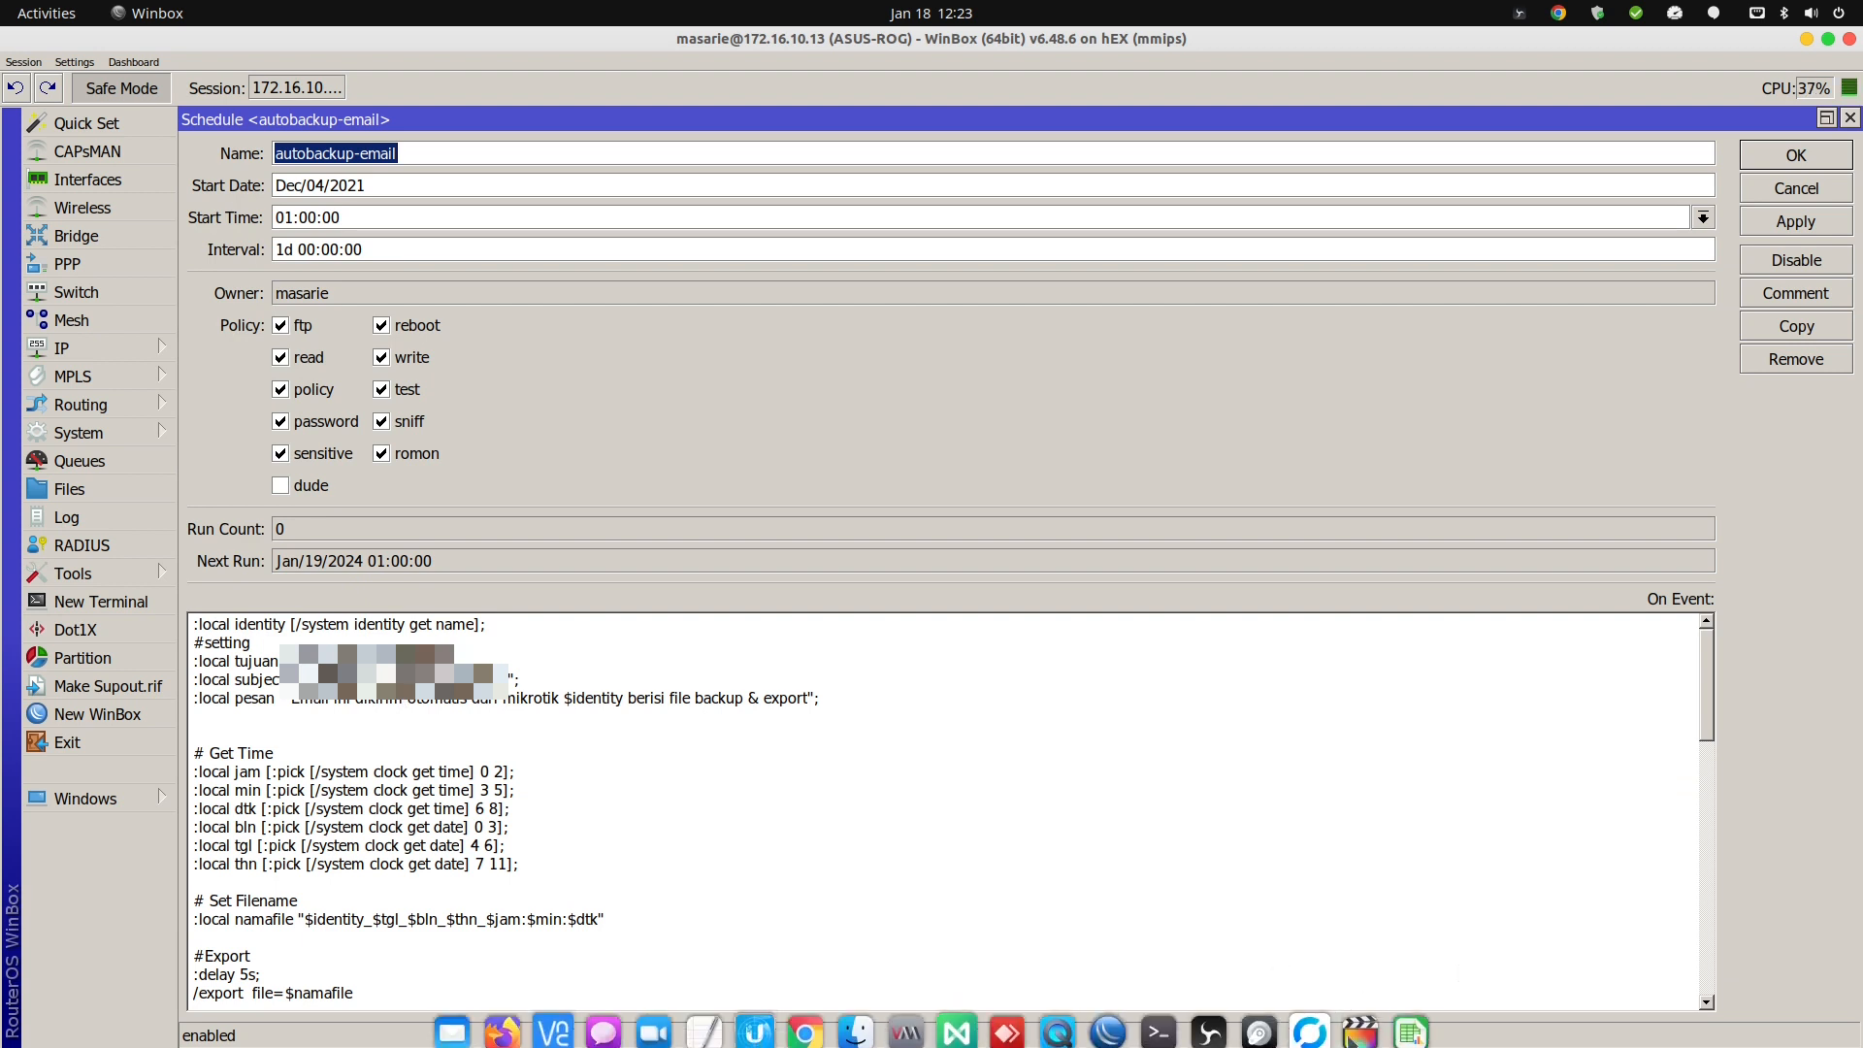
Check the www service on port 80 in IP Services, then move to Google Chrome.
key("alt+Tab")
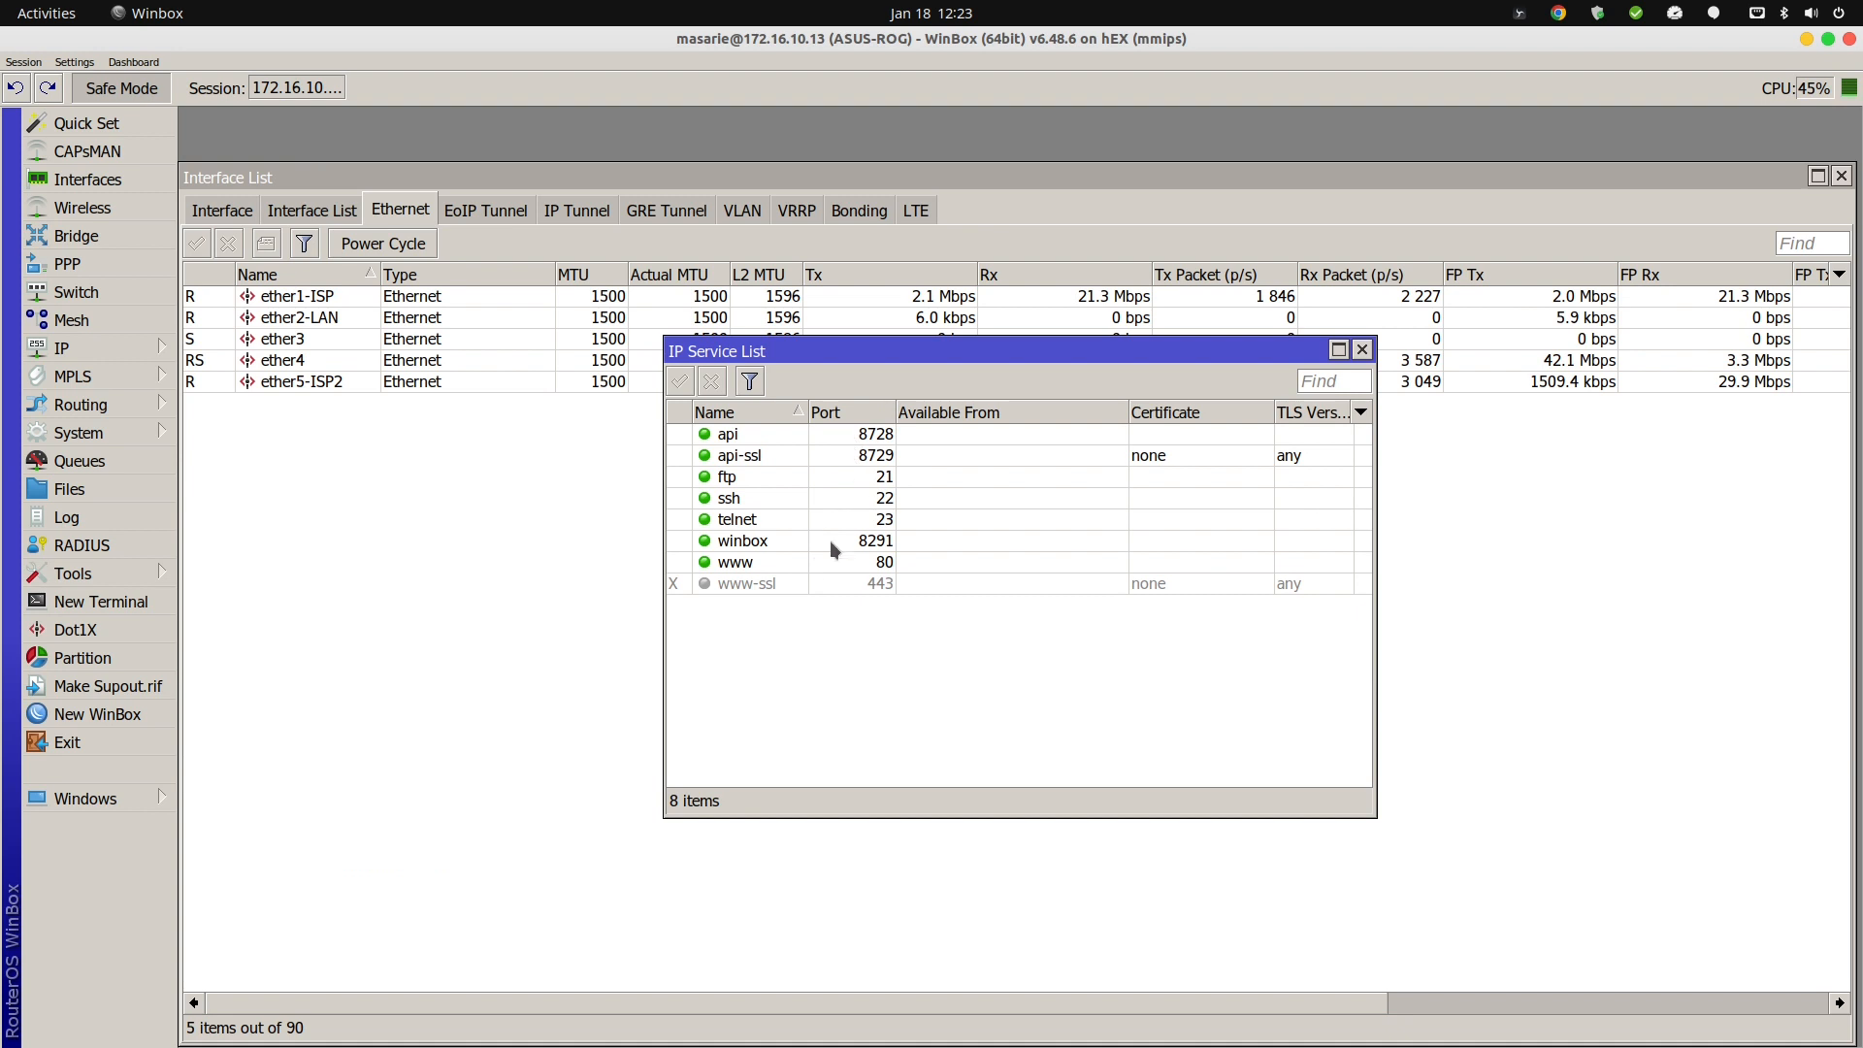
left_click(863, 561)
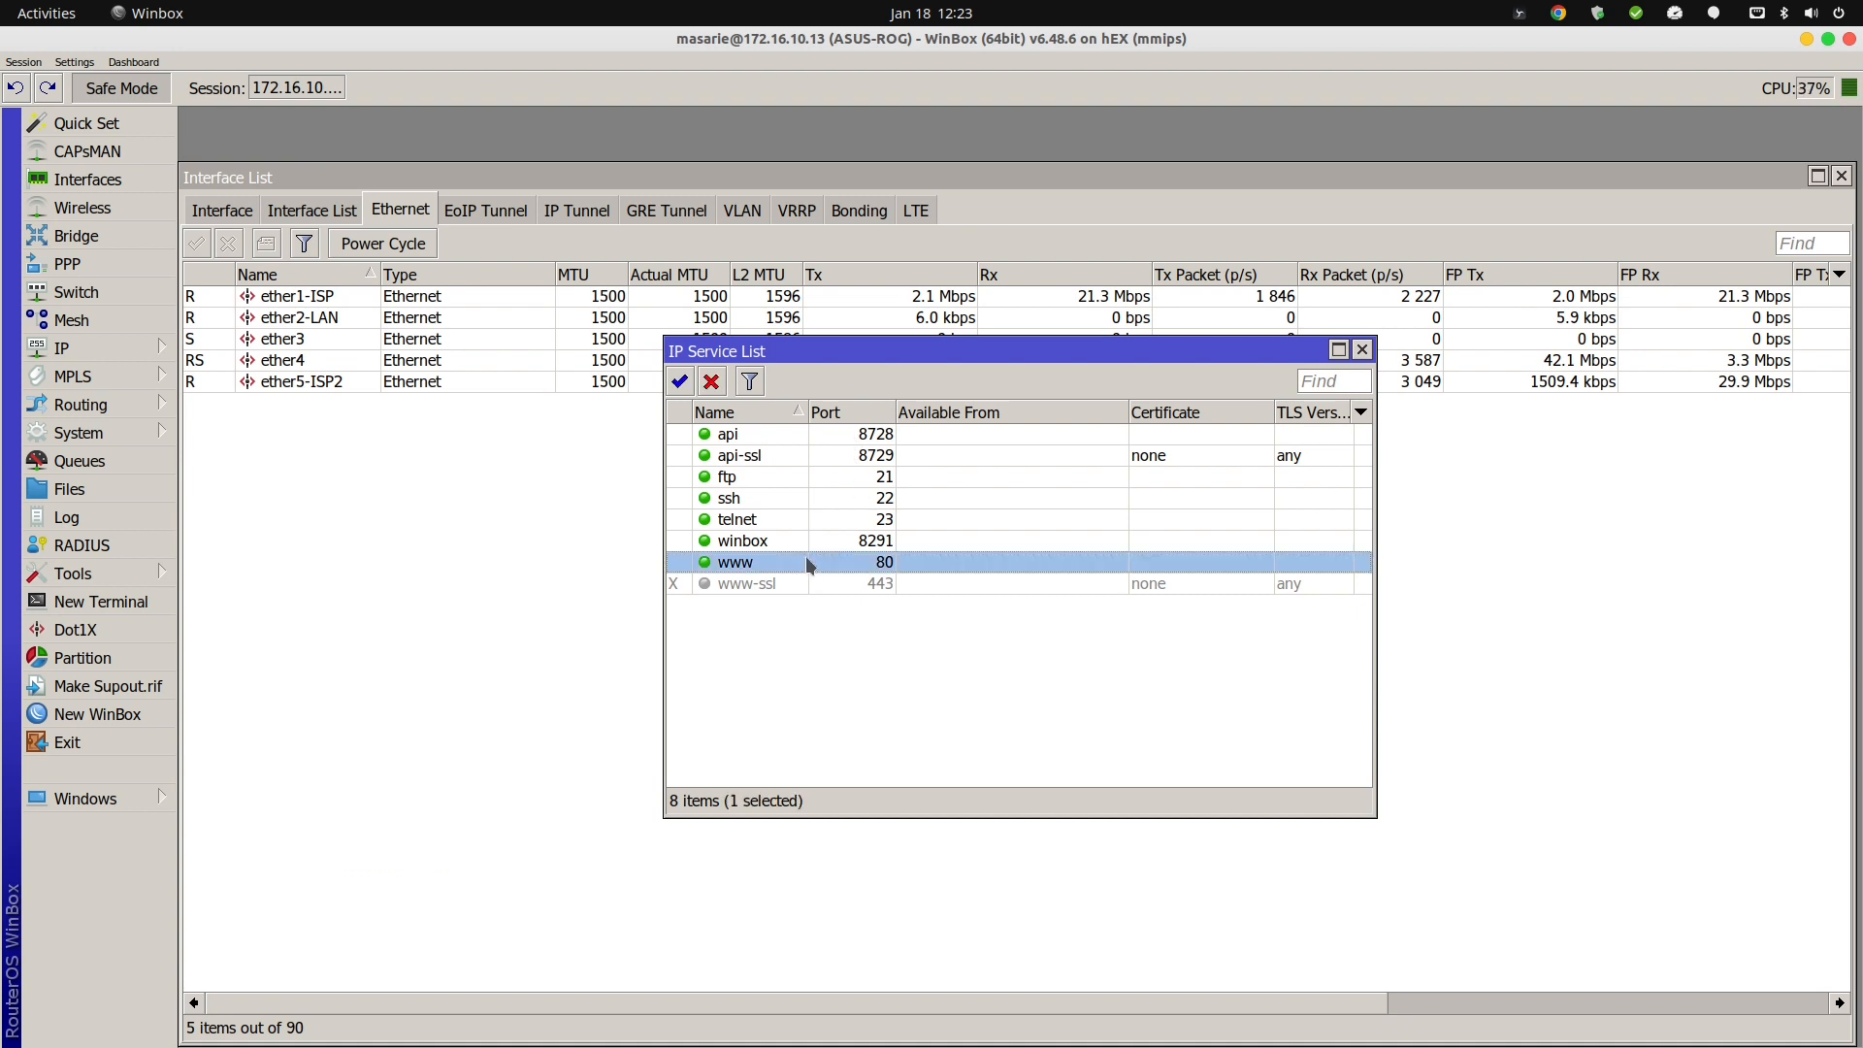
left_click(804, 1024)
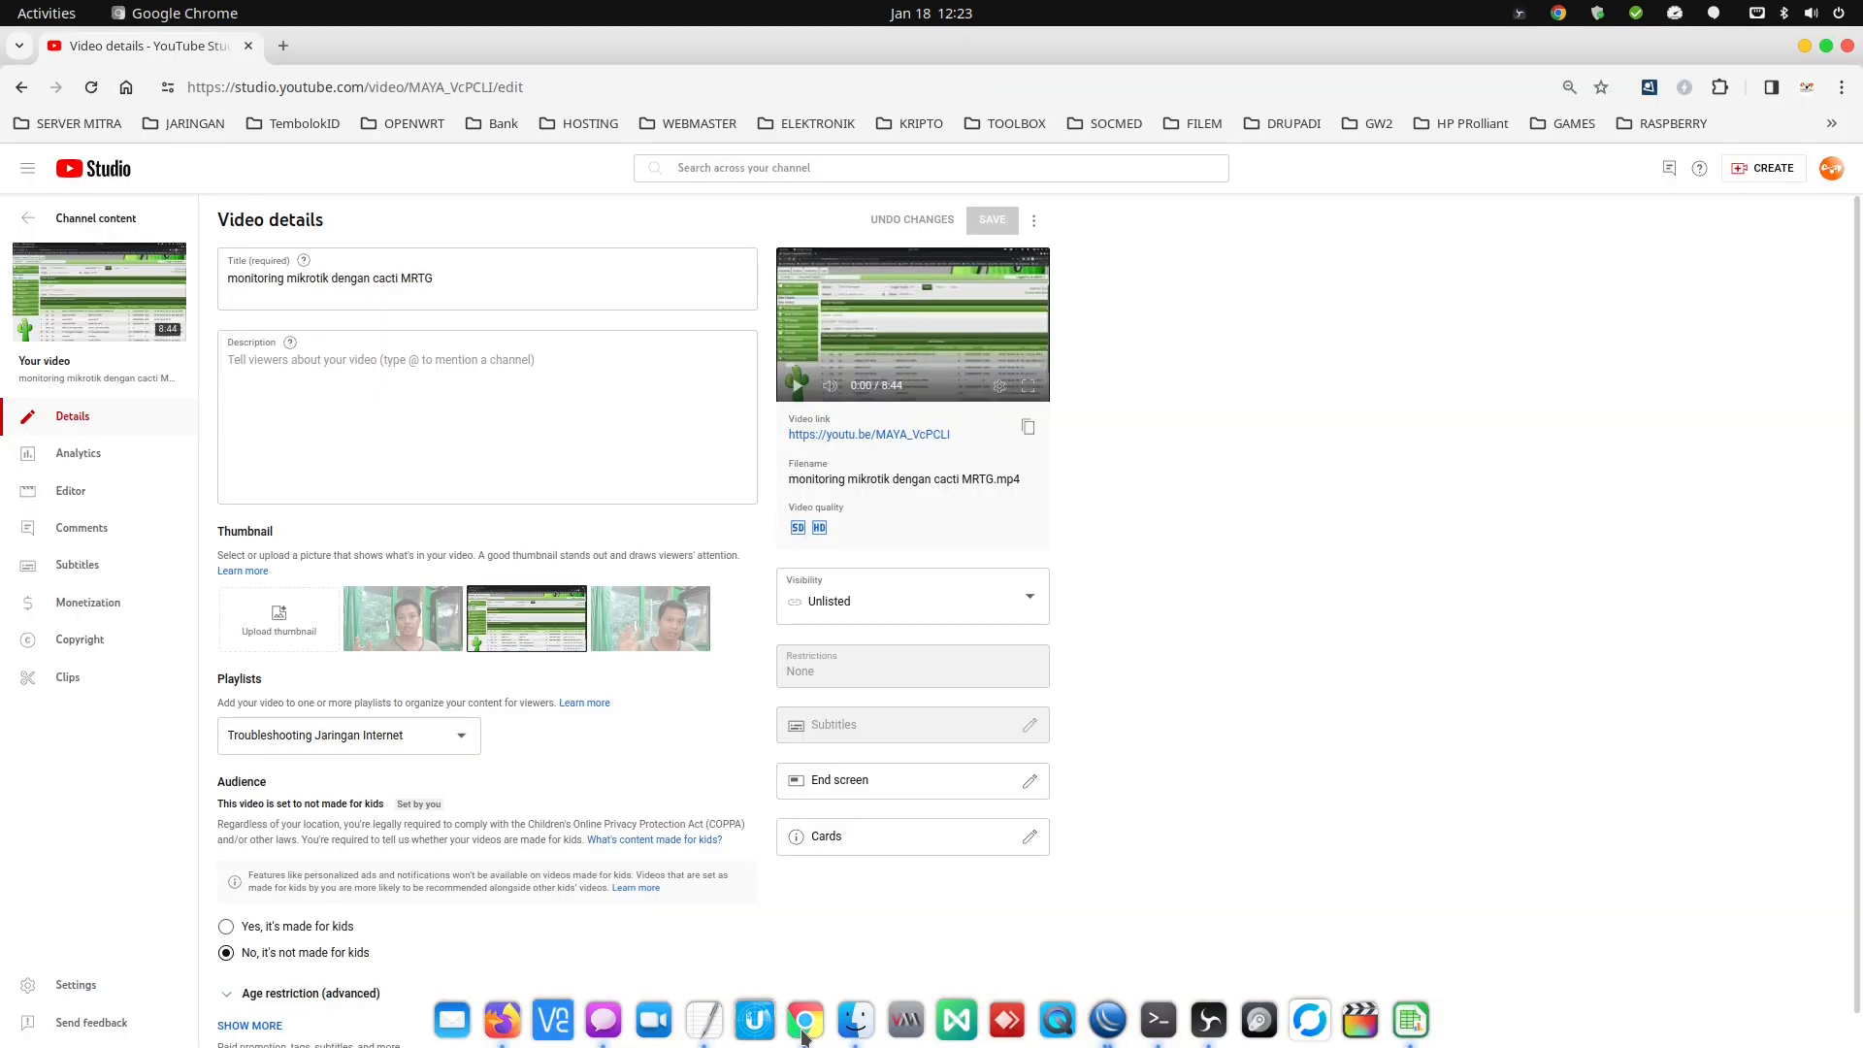
Load the router's page at 172.16.10.13 past the security warning and open Graphs.
left_click(490, 89)
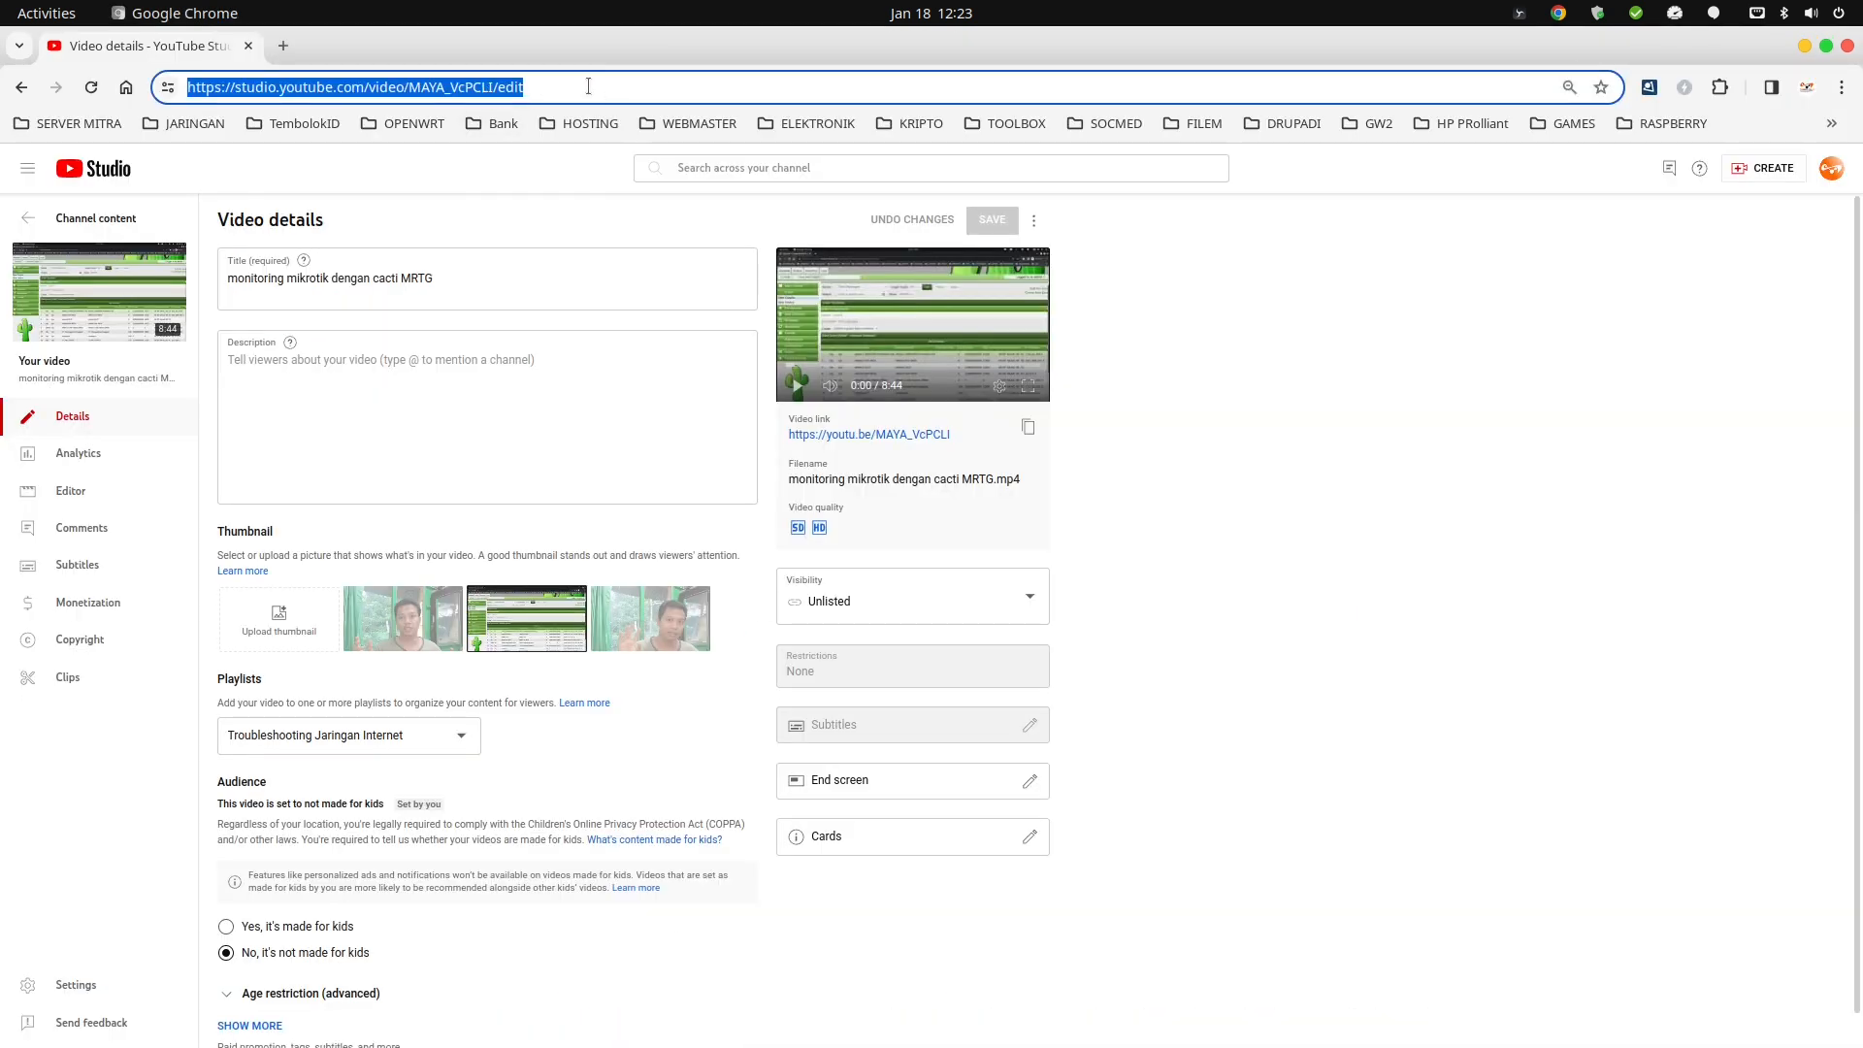
left_click(286, 48)
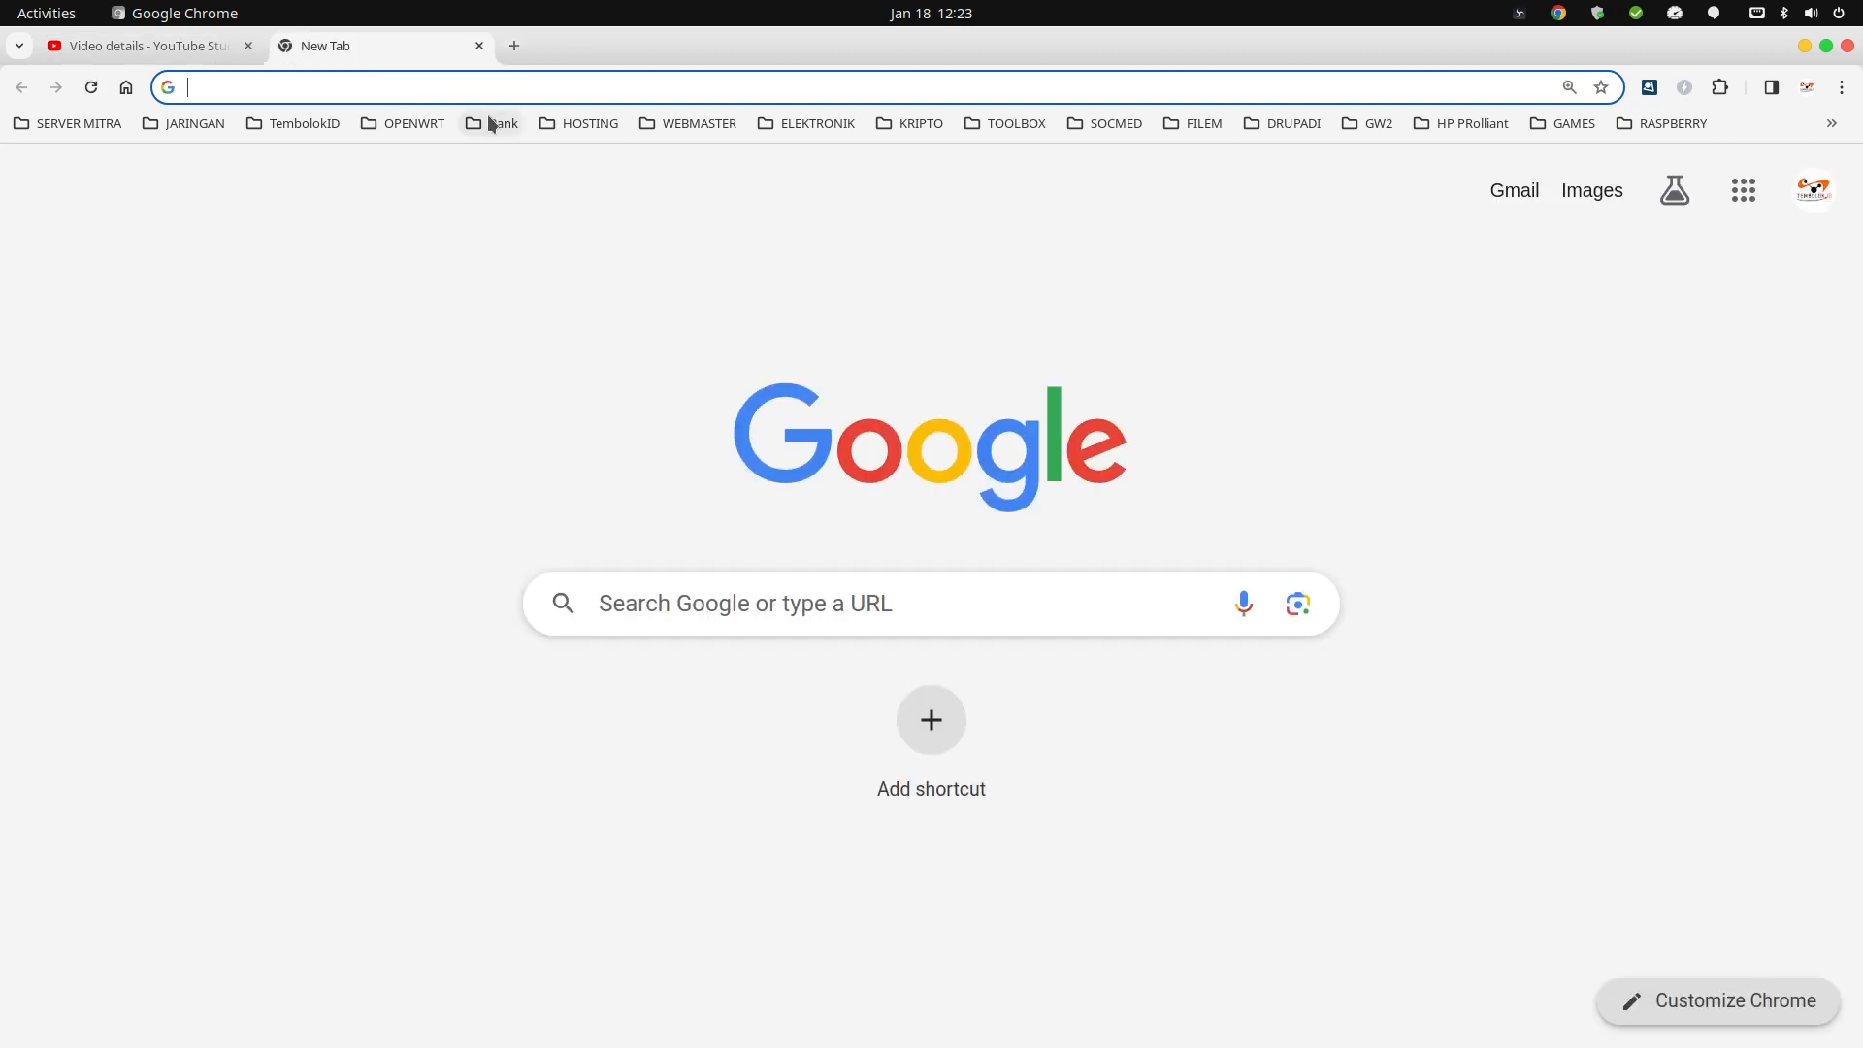
type("172.16.10.13")
key("Return")
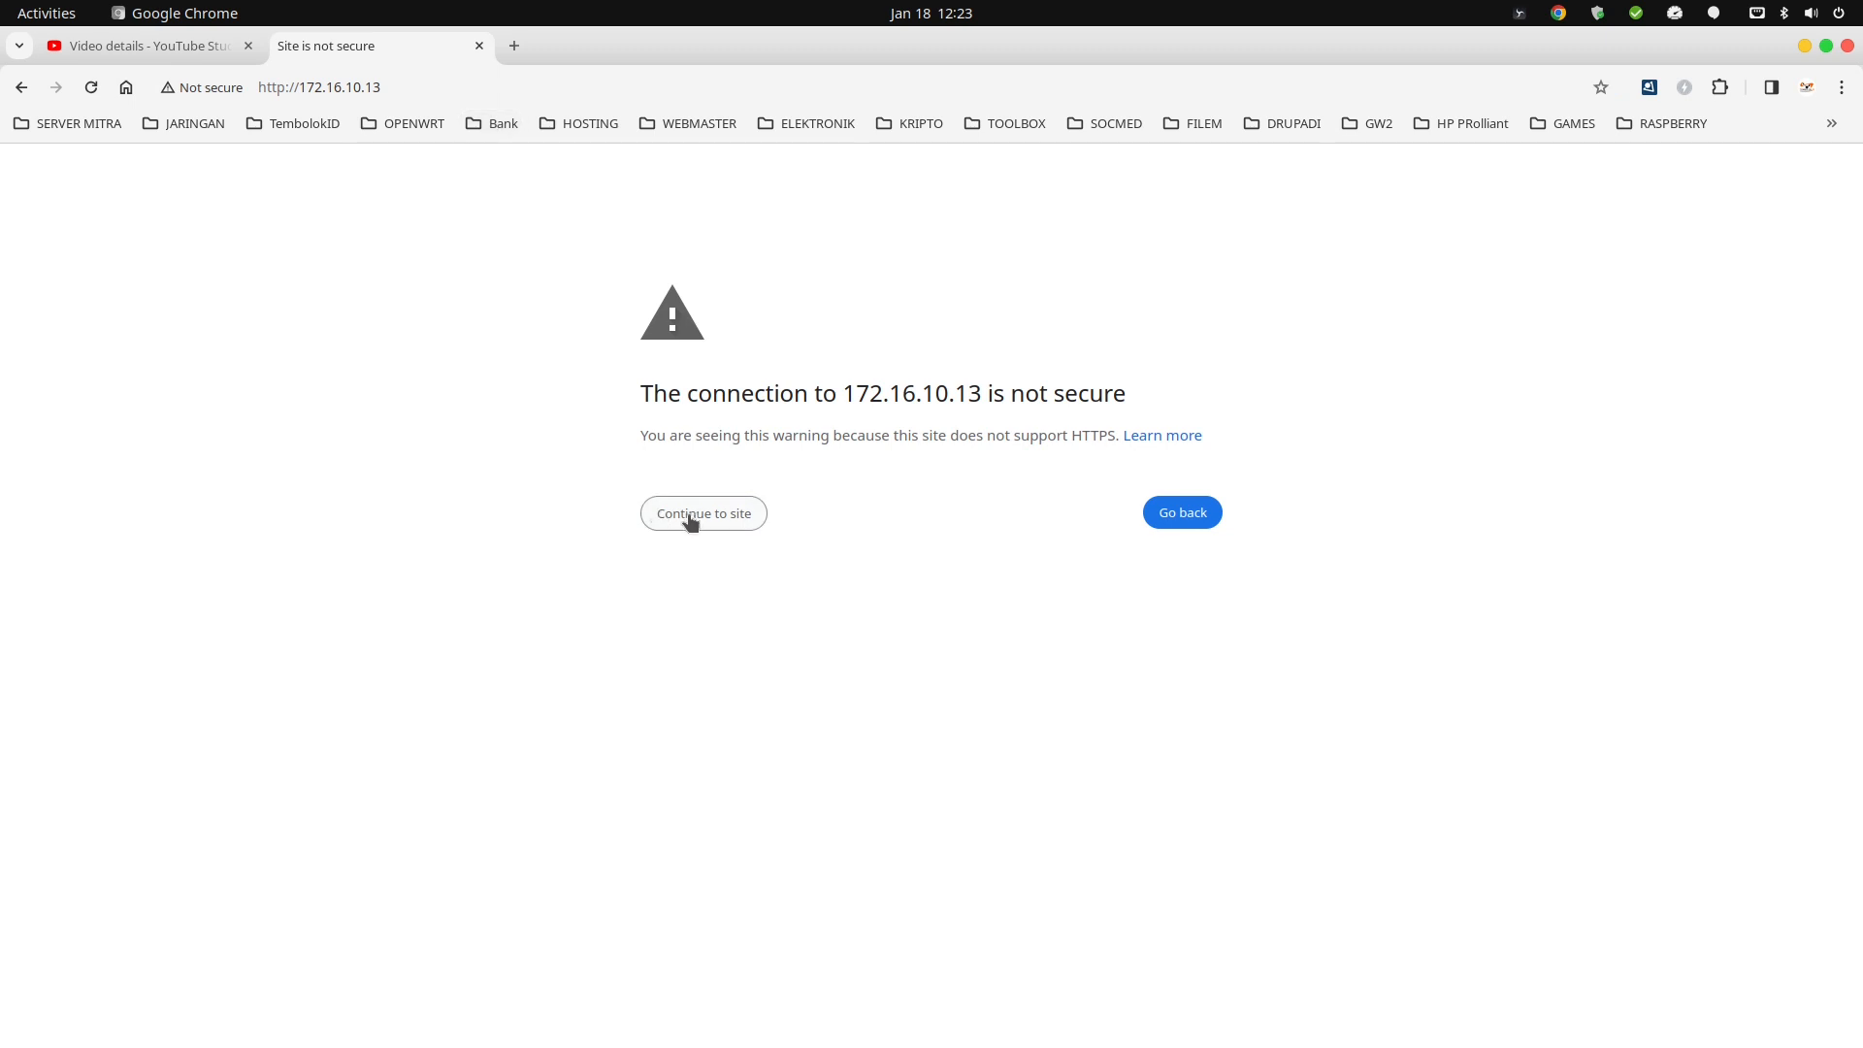
left_click(690, 522)
left_click(473, 635)
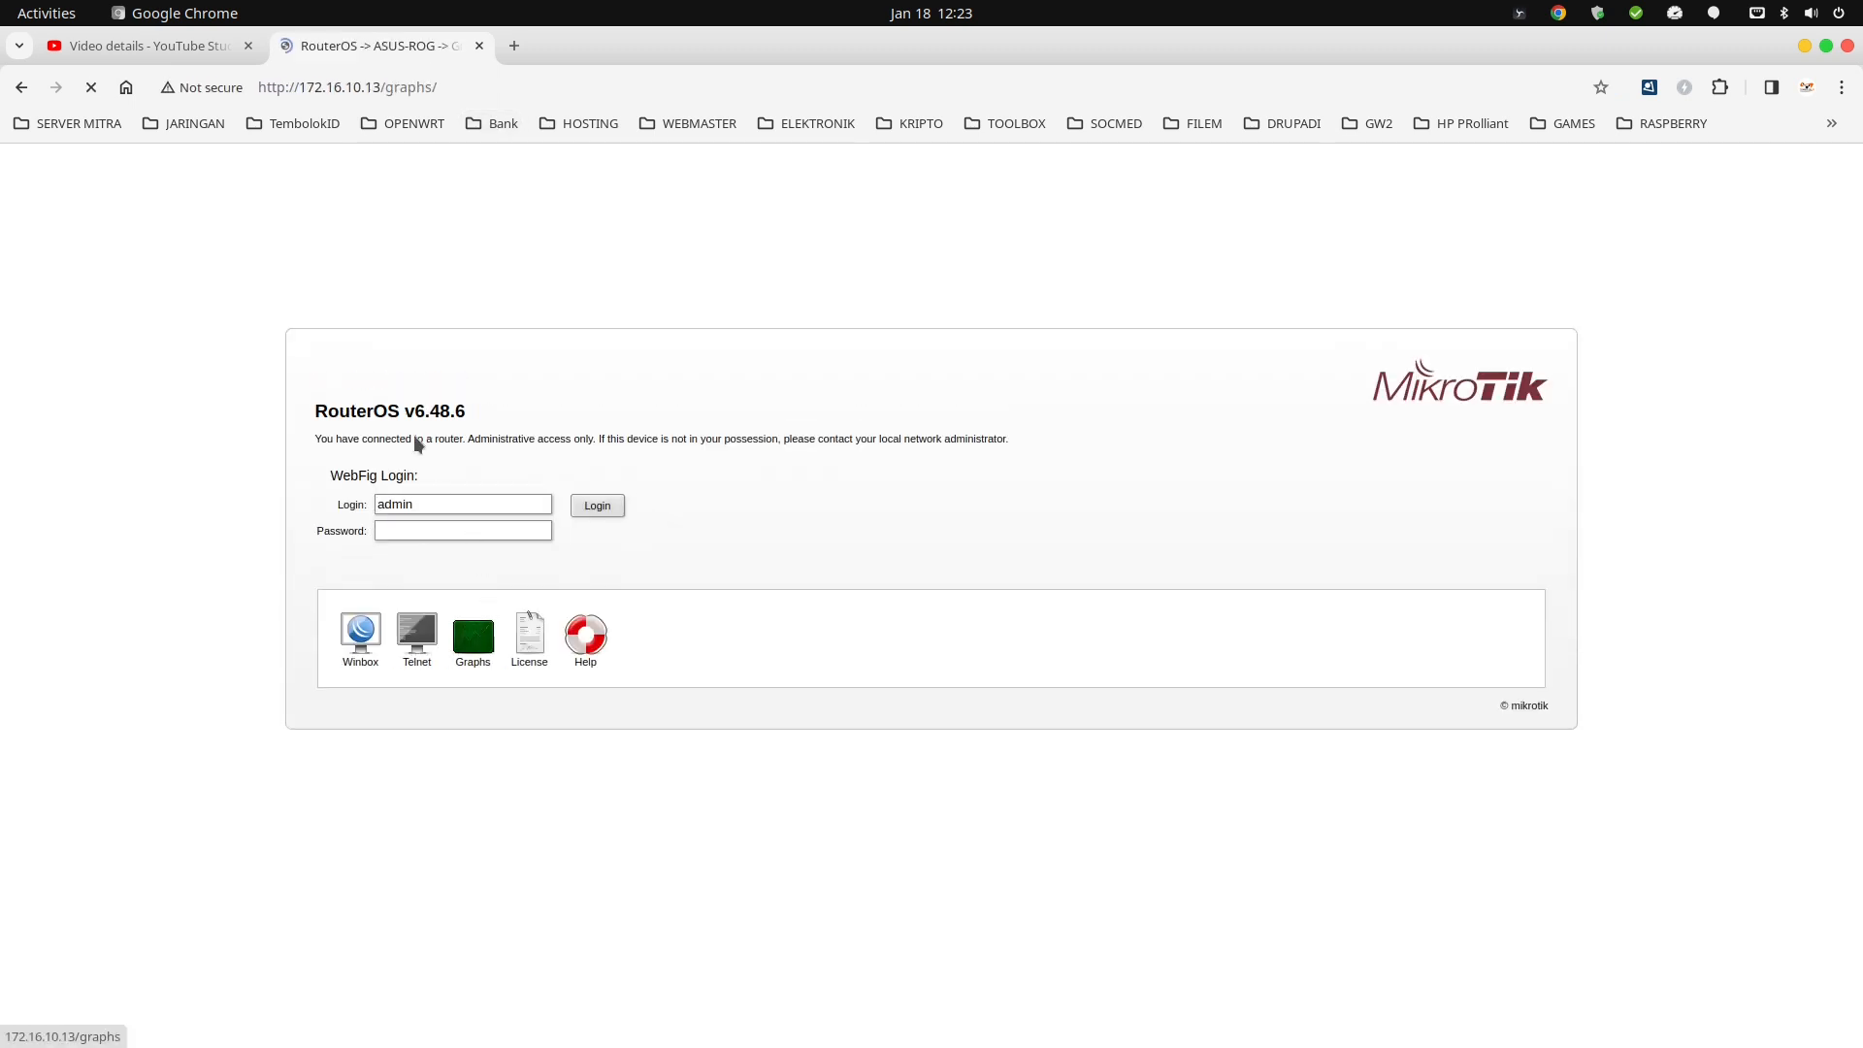
Open the ether1-ISP and ether5-ISP2 graphs in new tabs and view them with CPU usage.
right_click(35, 276)
left_click(68, 297)
right_click(49, 289)
left_click(102, 311)
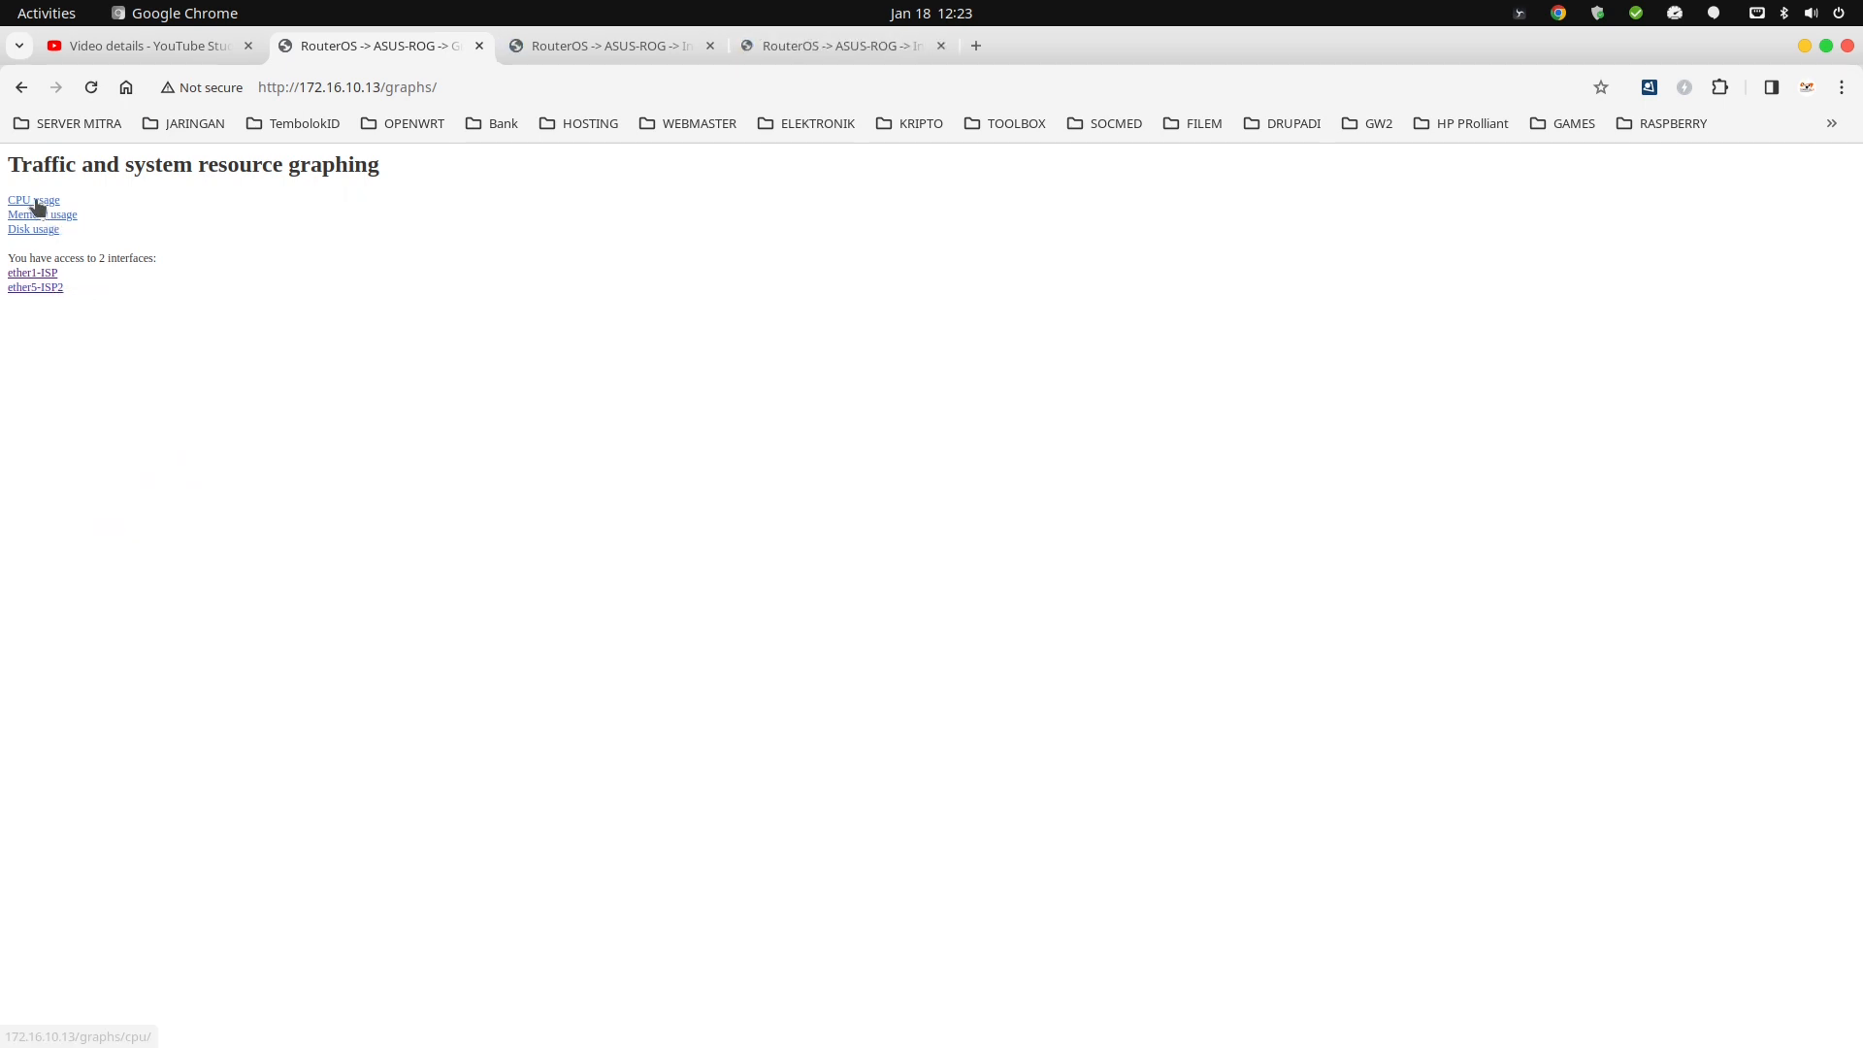
left_click(35, 201)
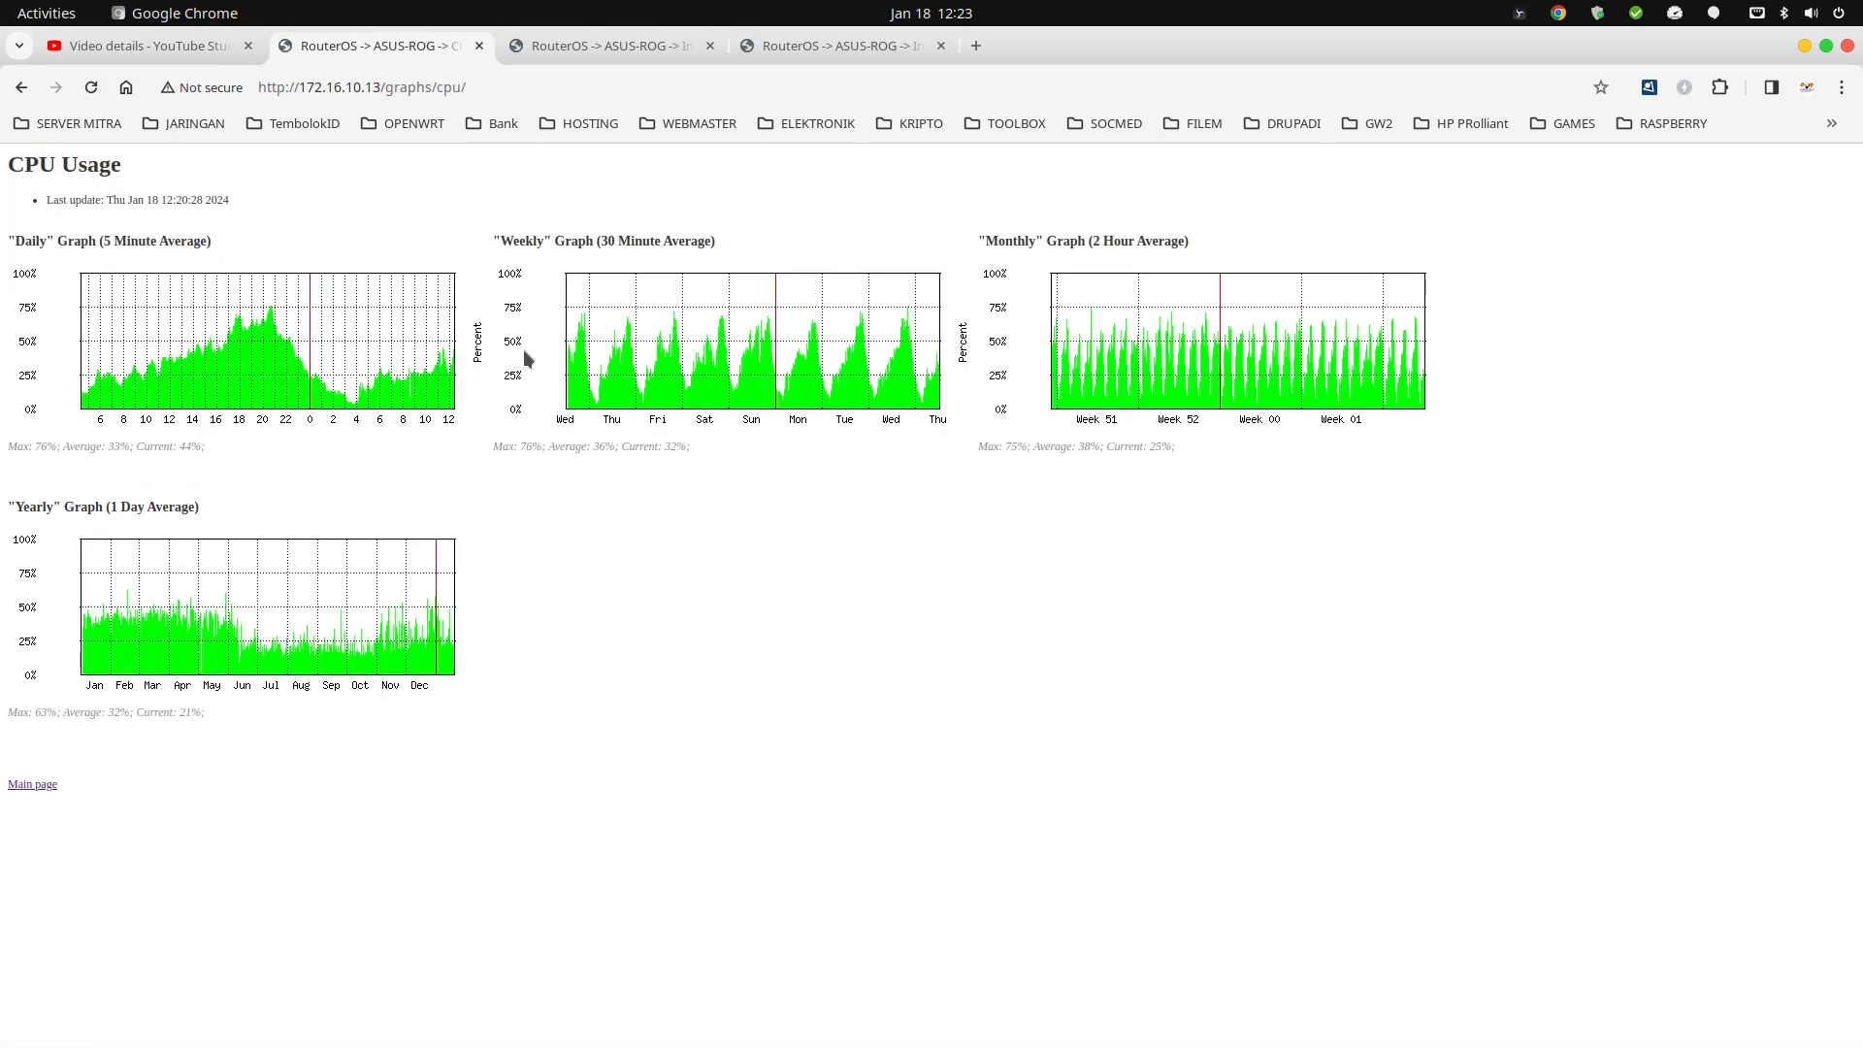
left_click(580, 48)
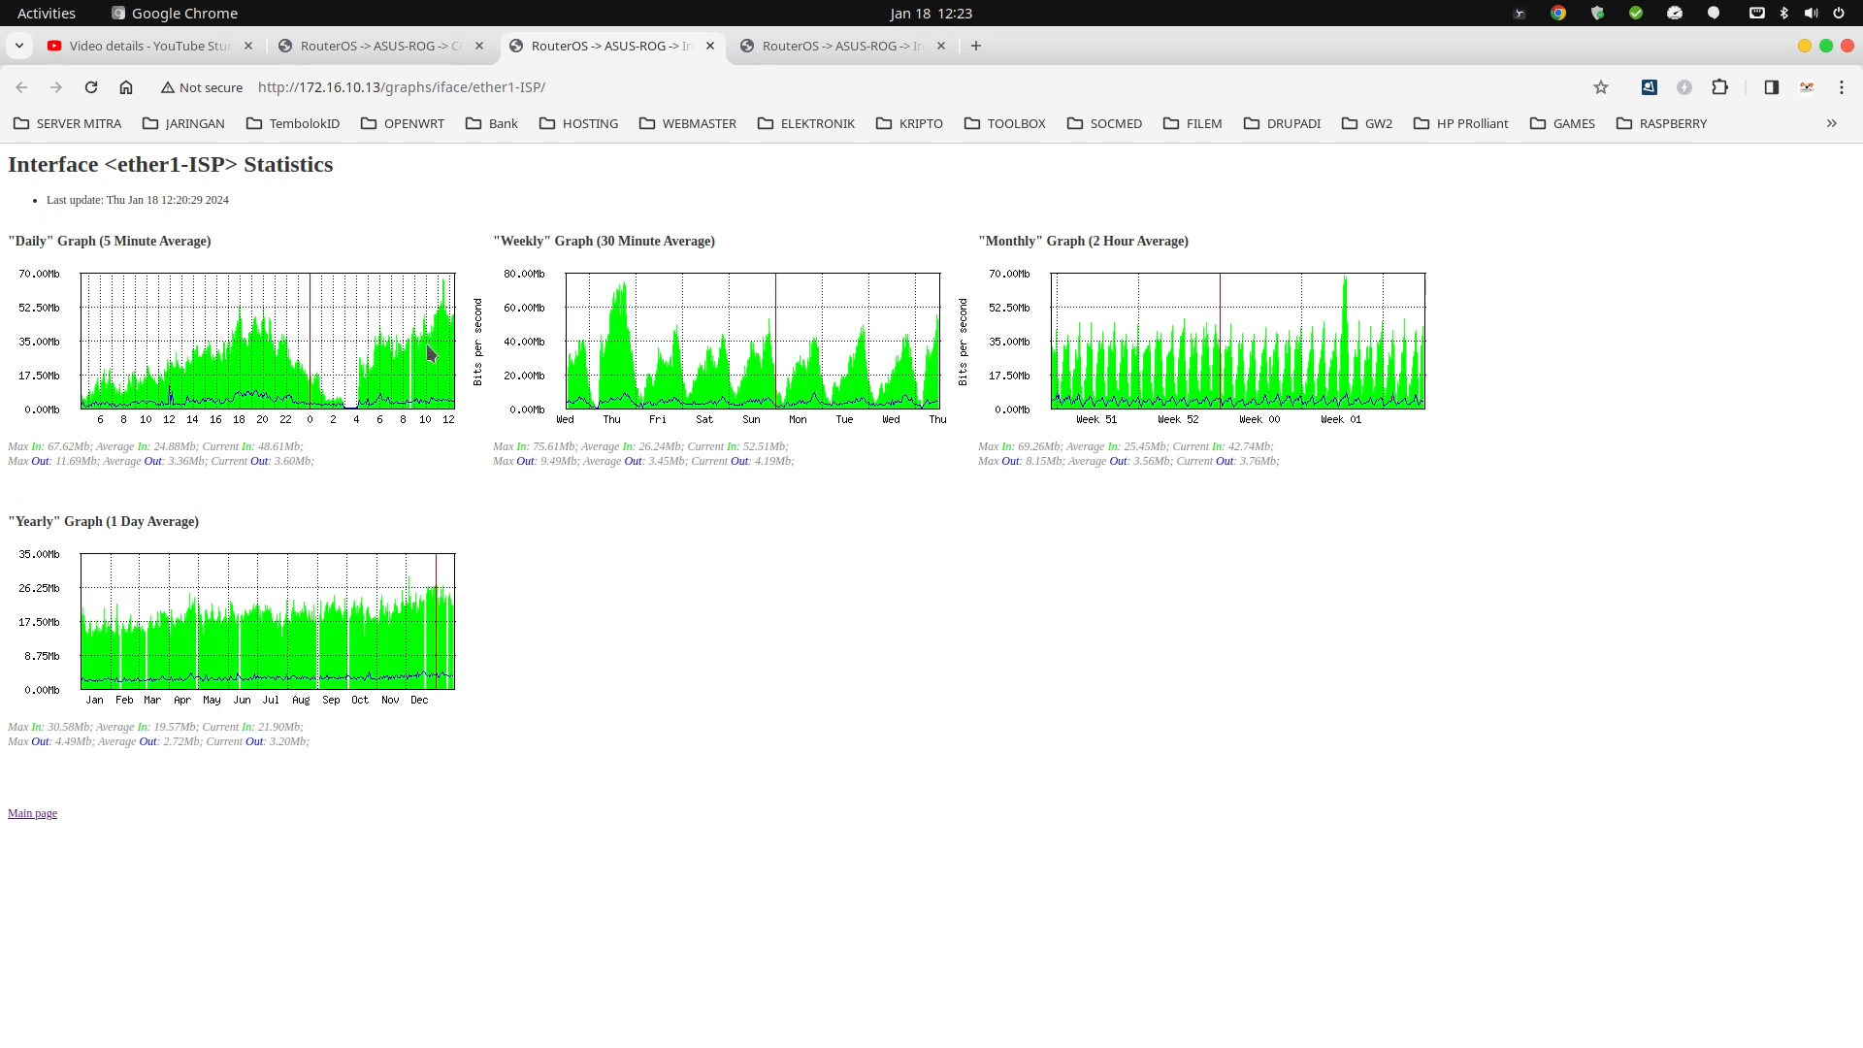
left_click(807, 45)
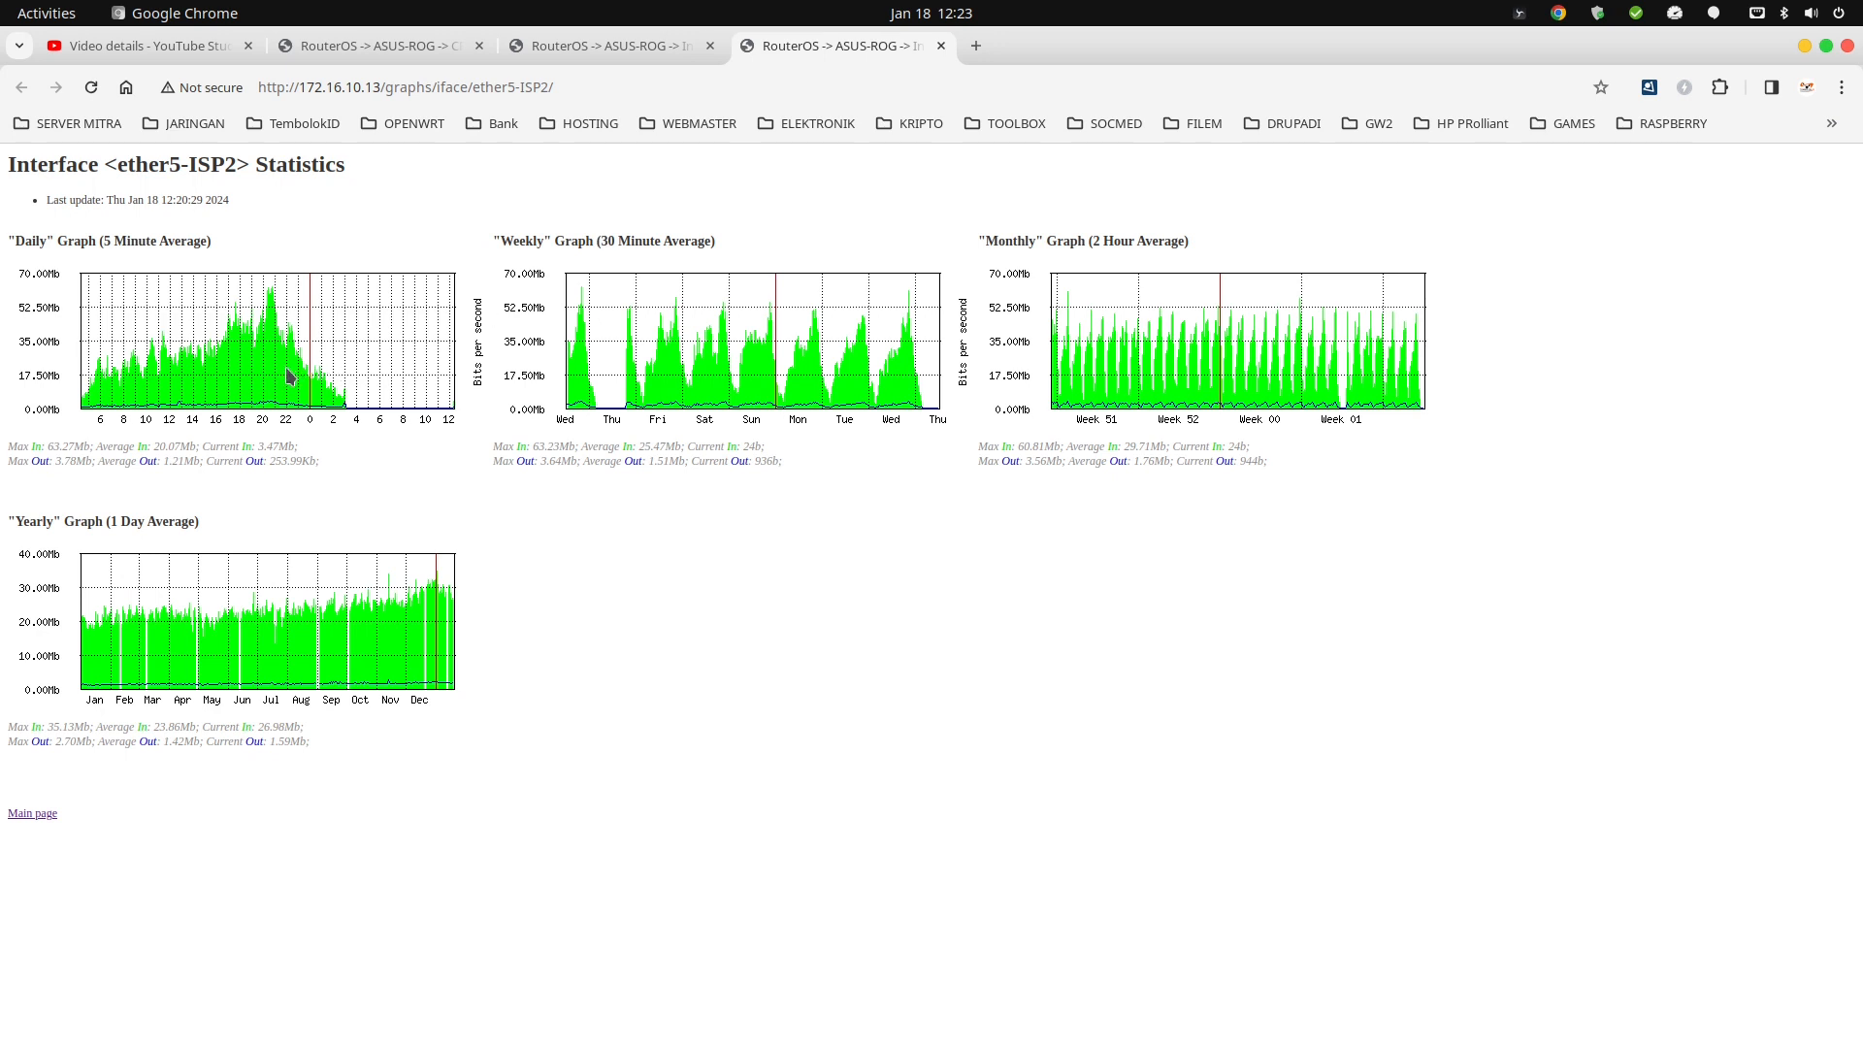